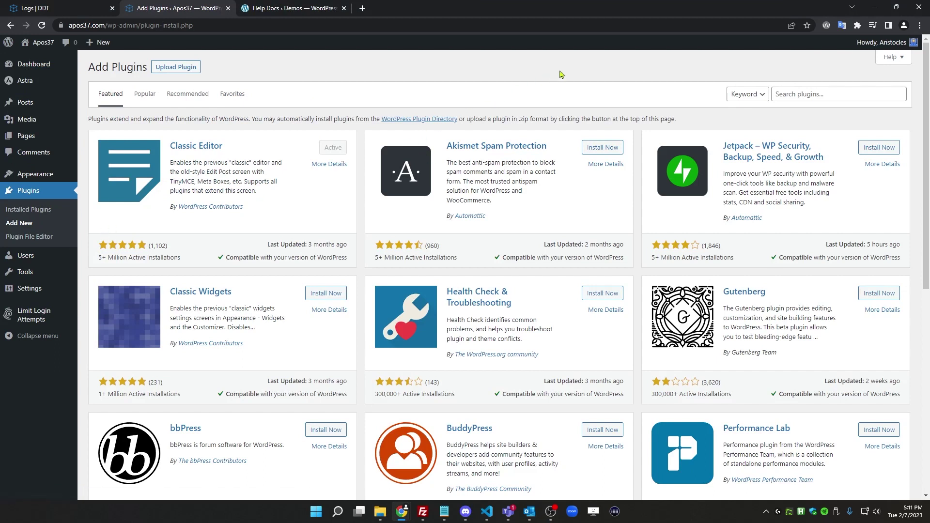
Search plugins for 'admin help docs', then install and activate Admin Help Docs
key(alt+Tab)
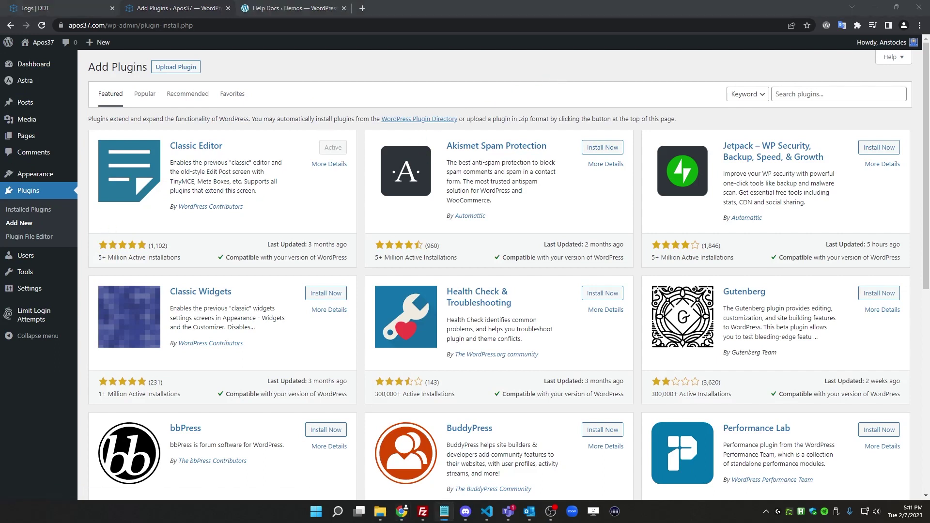
click(822, 93)
text(admin help docs)
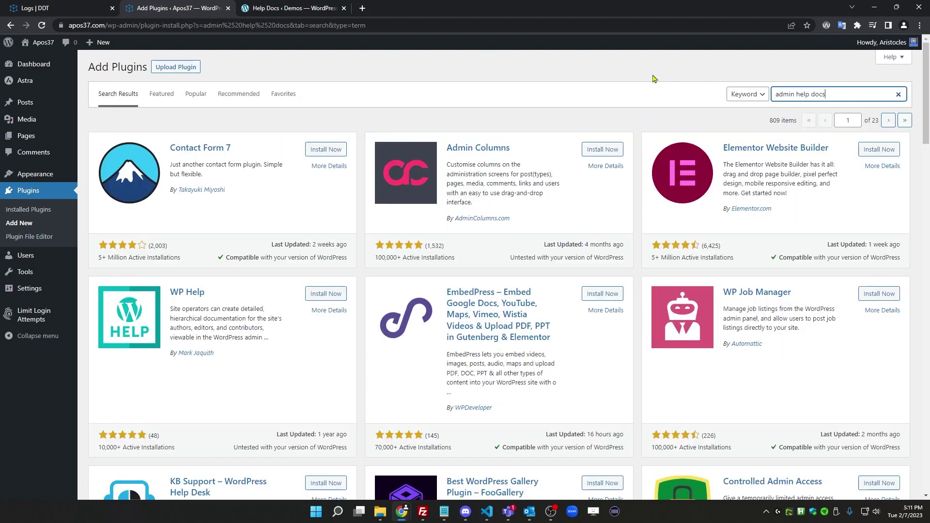
scroll(259, 318, down, 2)
scroll(259, 319, down, 6)
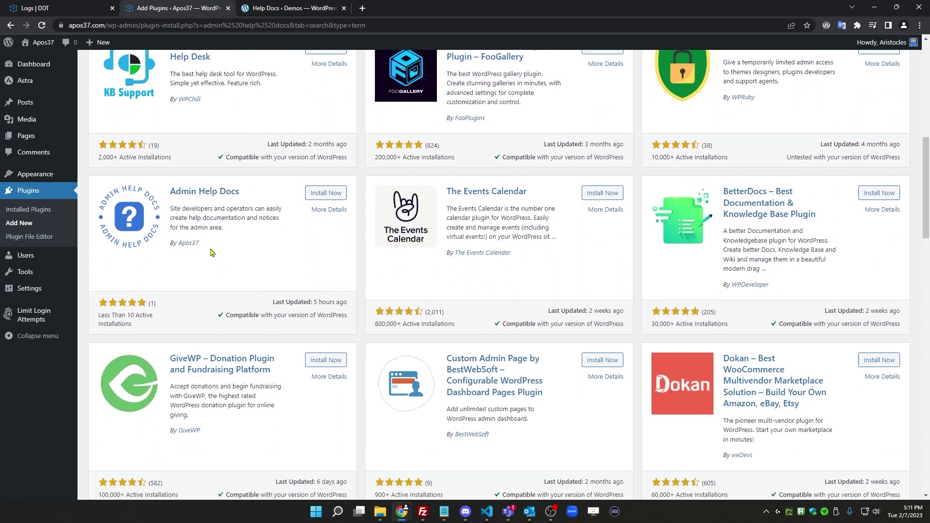
click(327, 193)
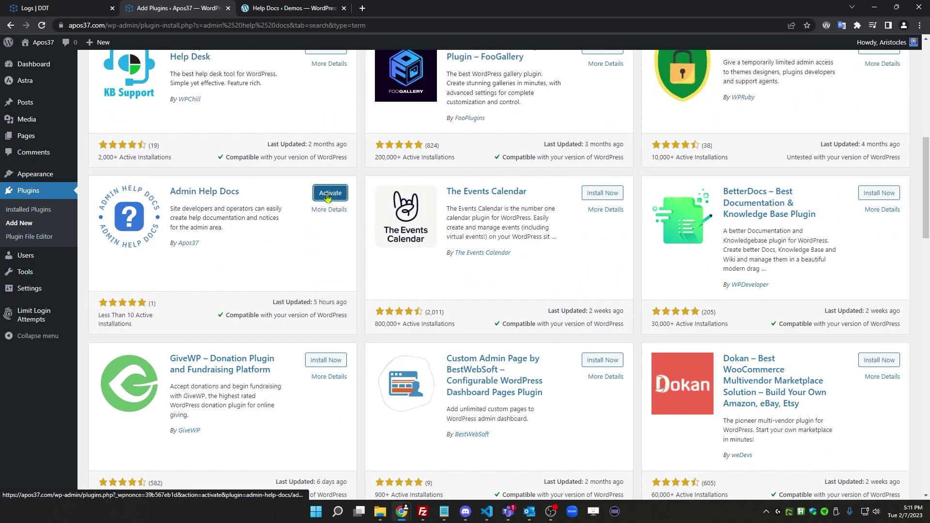
click(328, 194)
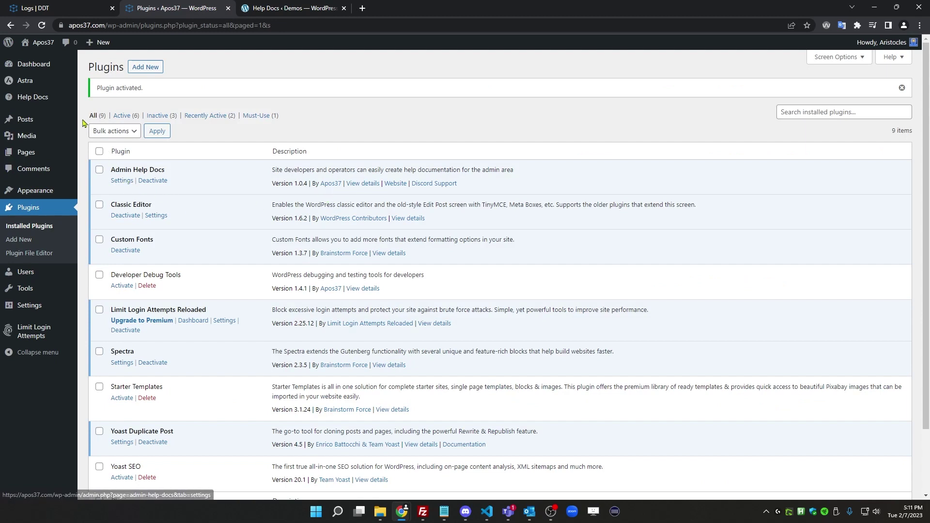
From Help Docs > Documentation, start a blank new help document
mouse_move(25, 98)
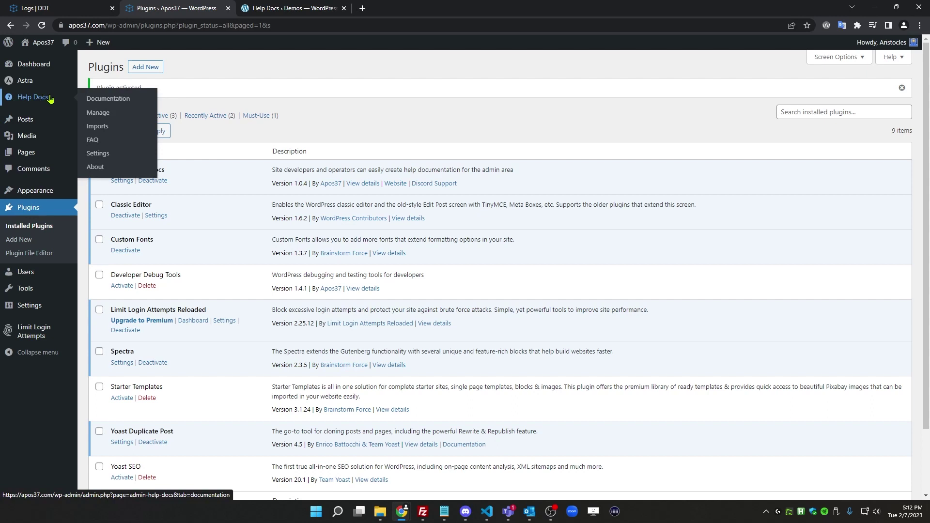
click(37, 98)
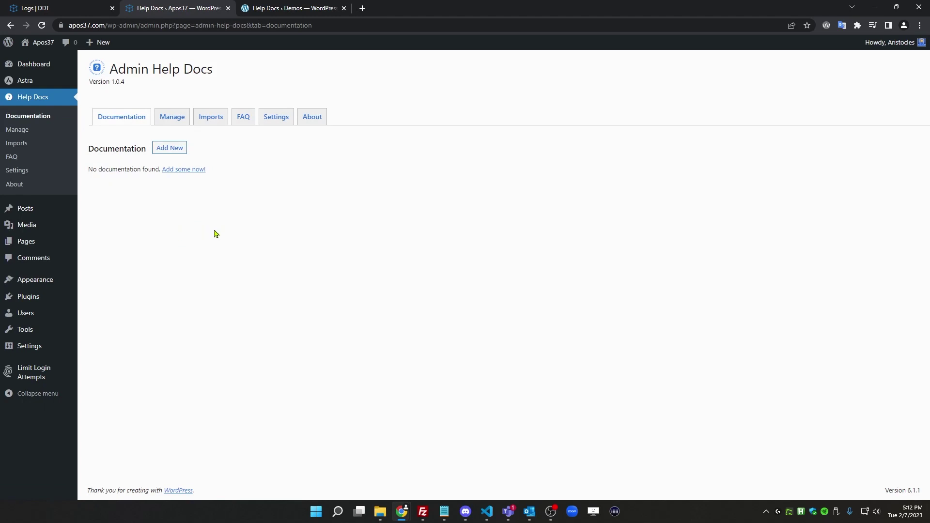
click(170, 148)
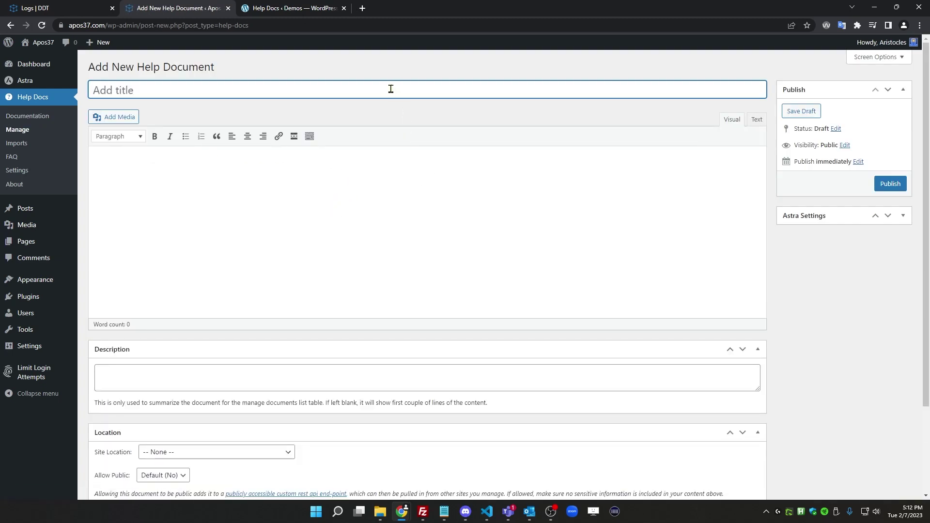
Title the doc 'How to install a plugin' and add a numbered list of its steps
text(How to install a plugin)
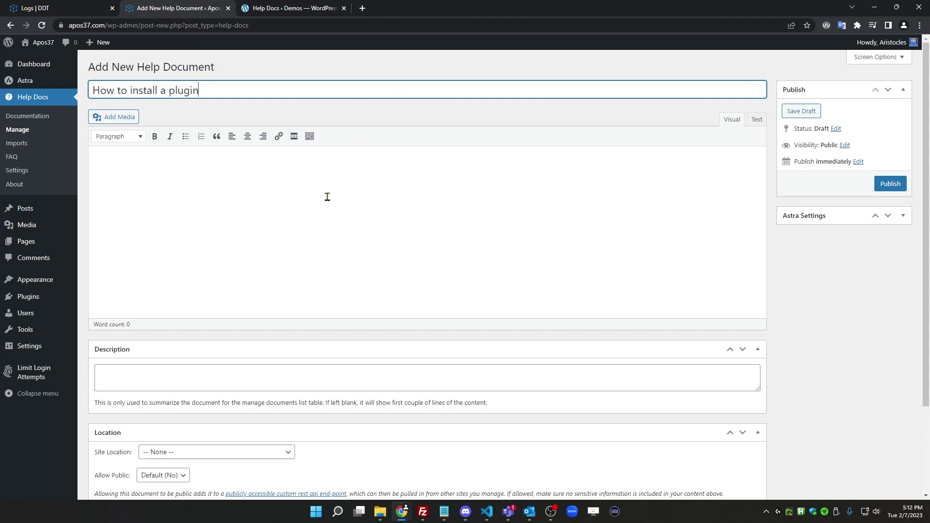
click(297, 200)
click(201, 136)
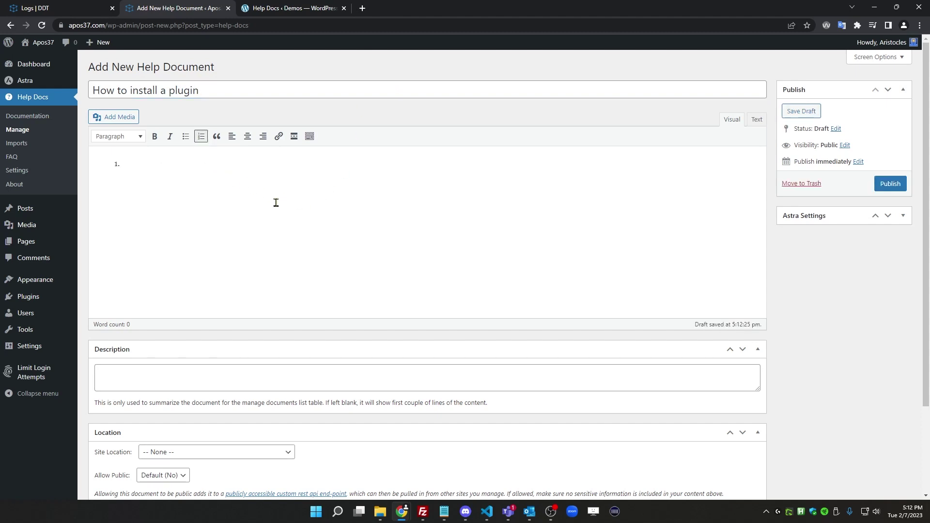
text(Go to Plugins > Add New)
key(Return)
text(Search for the plugin you wan)
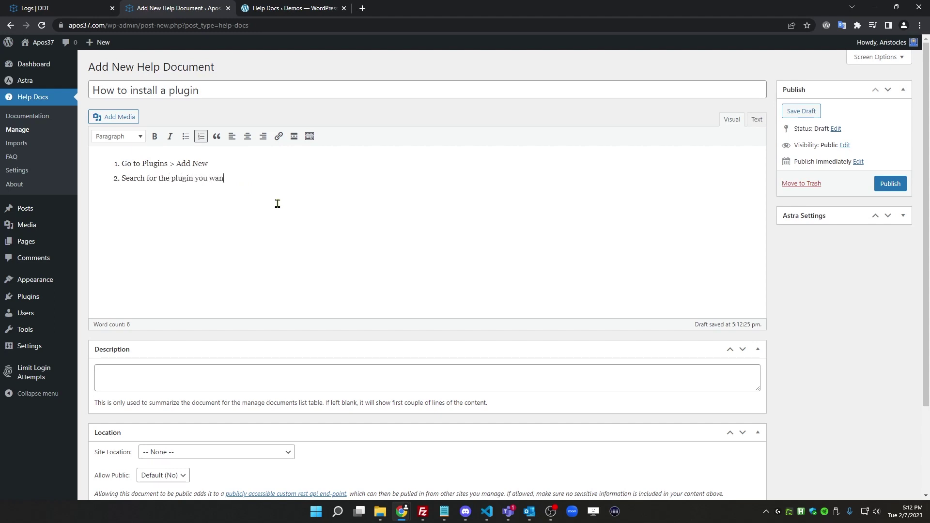
text(t Install it Activate it)
scroll(324, 304, down, 2)
click(317, 271)
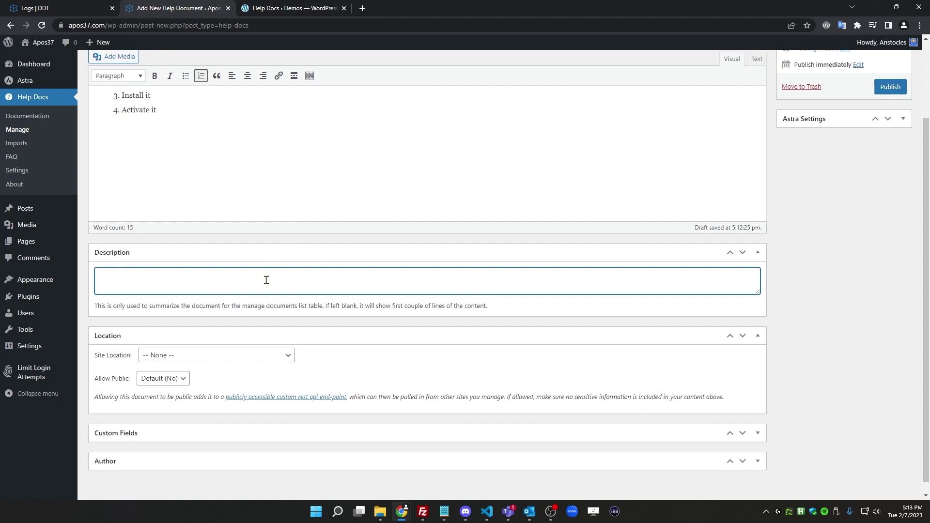
scroll(175, 147, up, 2)
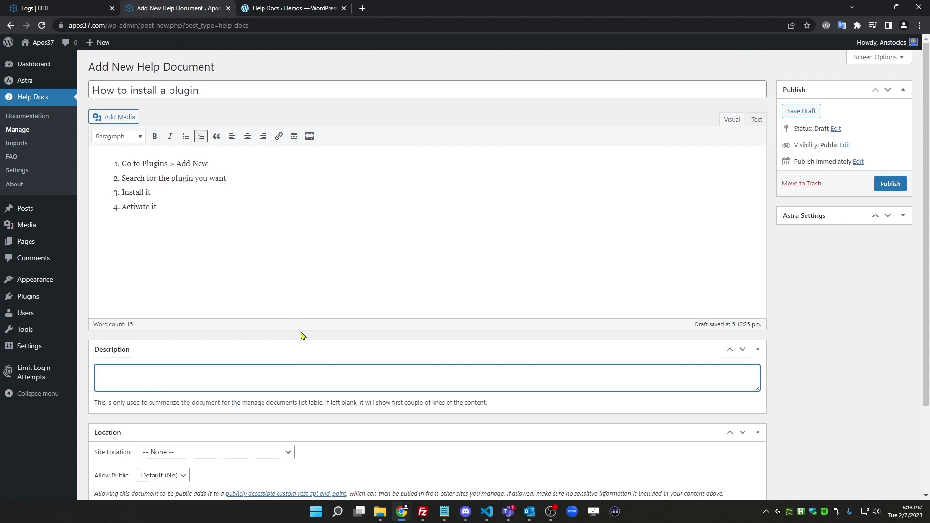
scroll(285, 289, down, 2)
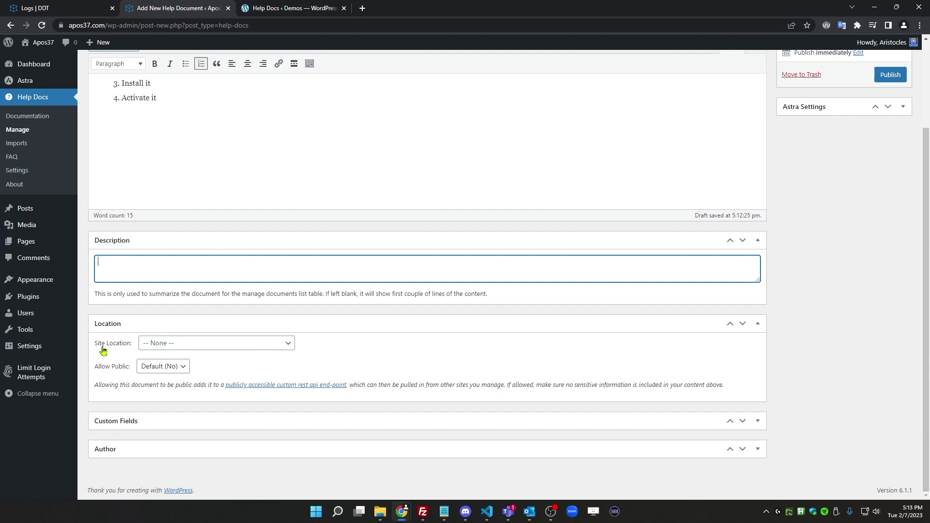
Set Site Location to Main Documentation Page, publish, and view it under Documentation
click(242, 347)
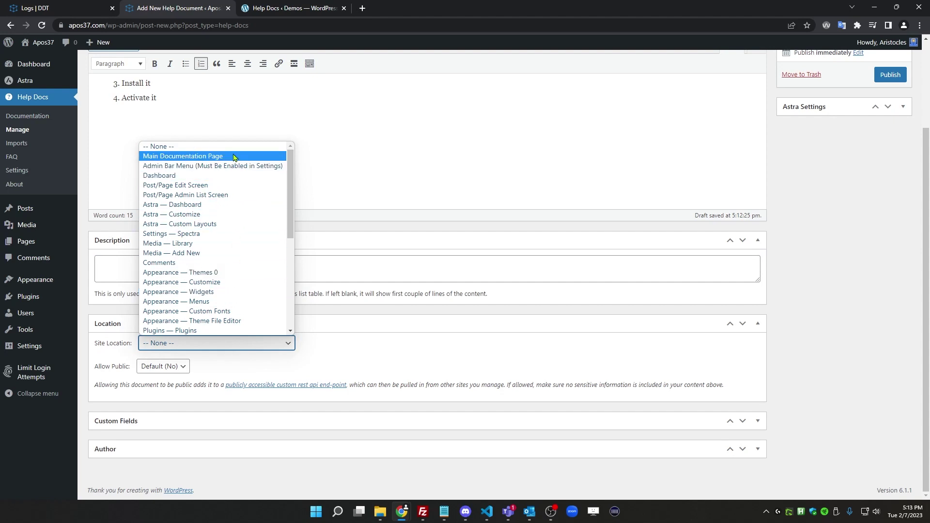
click(232, 155)
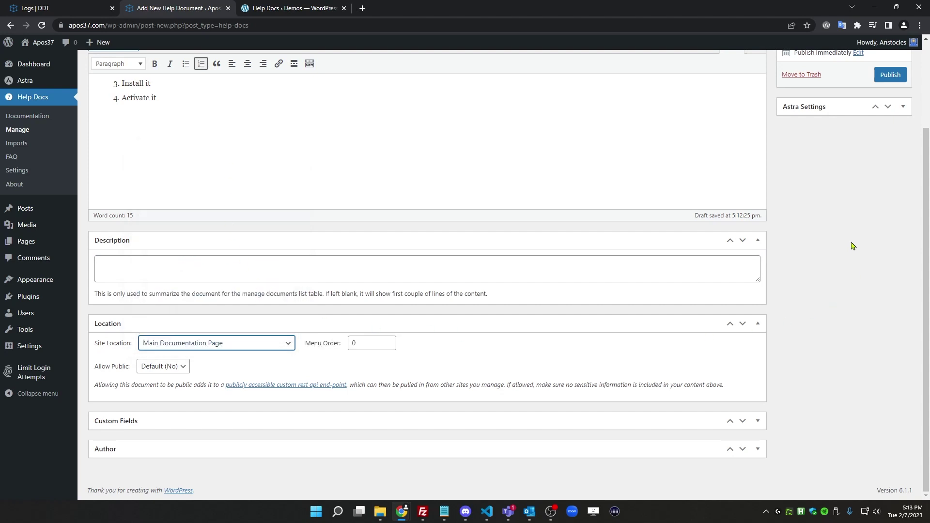
scroll(853, 246, up, 3)
click(890, 186)
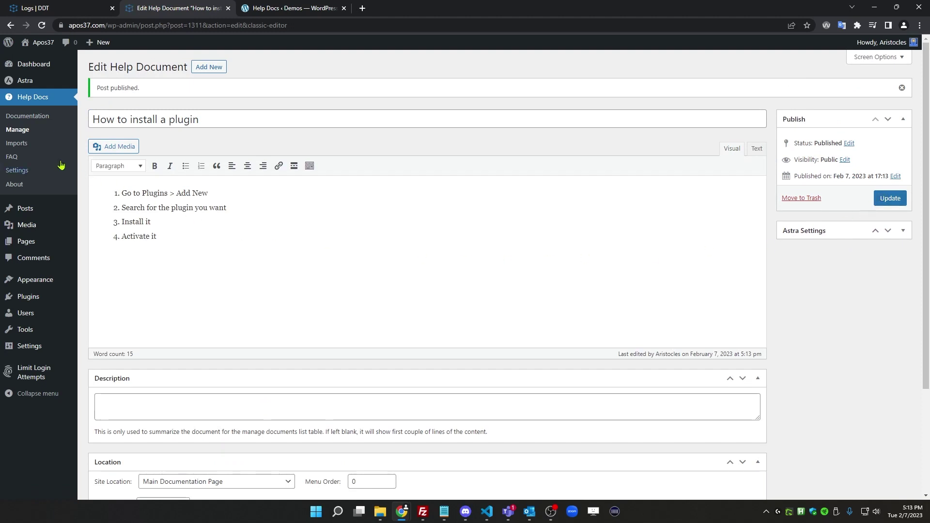
click(28, 116)
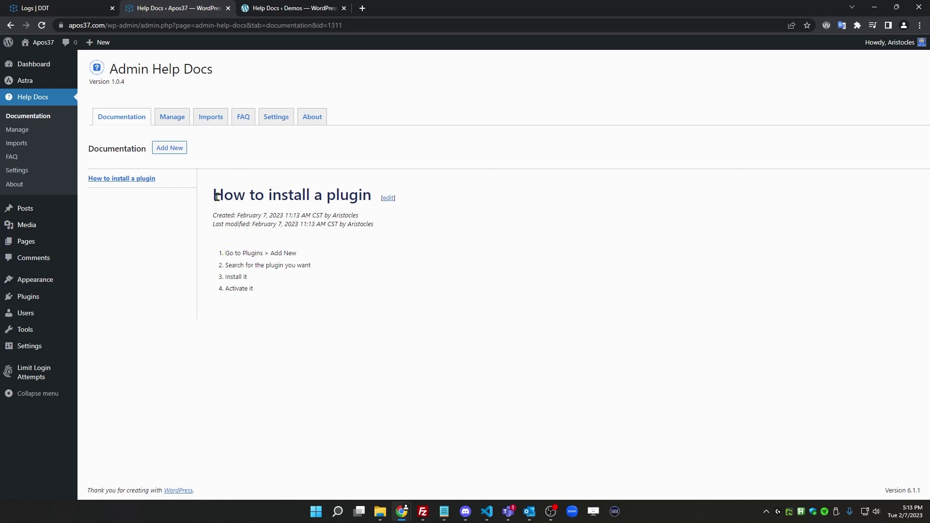
Create a new doc titled 'Please do not edit this page!!' with body 'Not after what Tom did during Christmas break.'
click(176, 149)
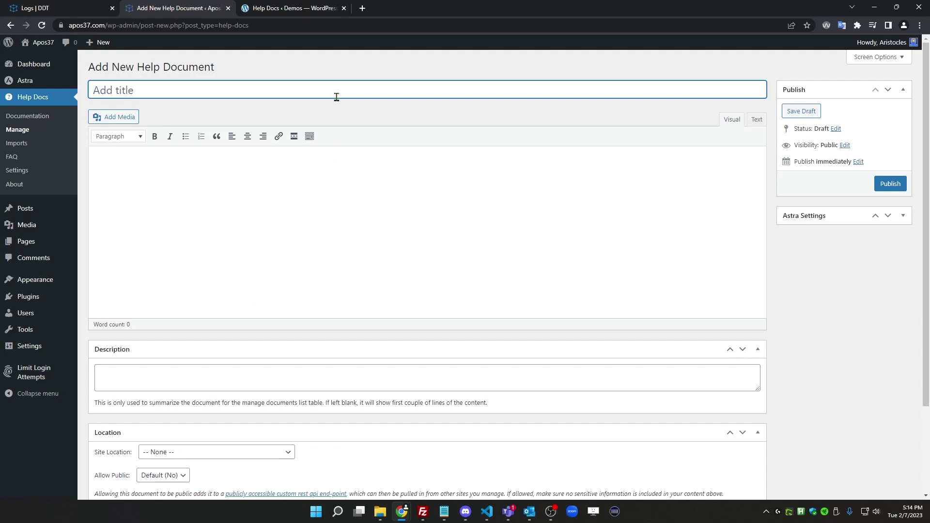
text(Please do not edit this page!!)
key(Tab)
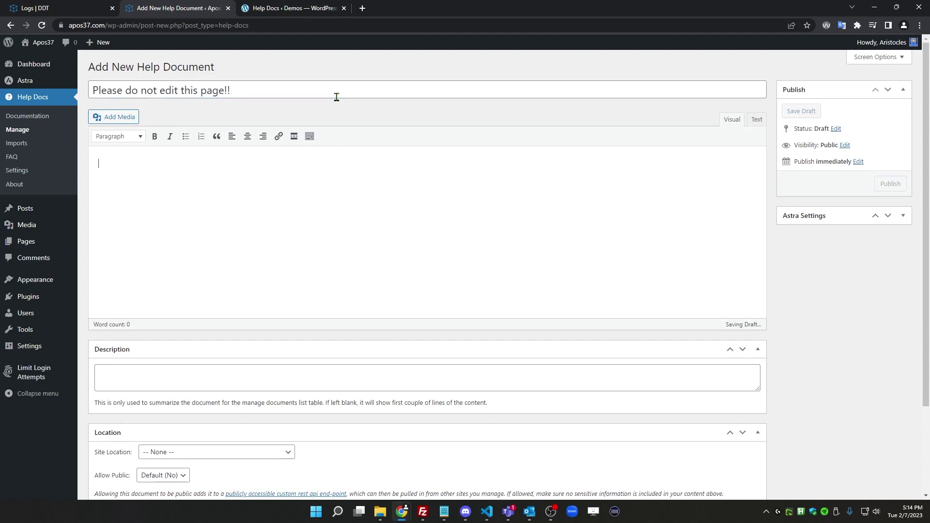
text(Not after what Tom did during )
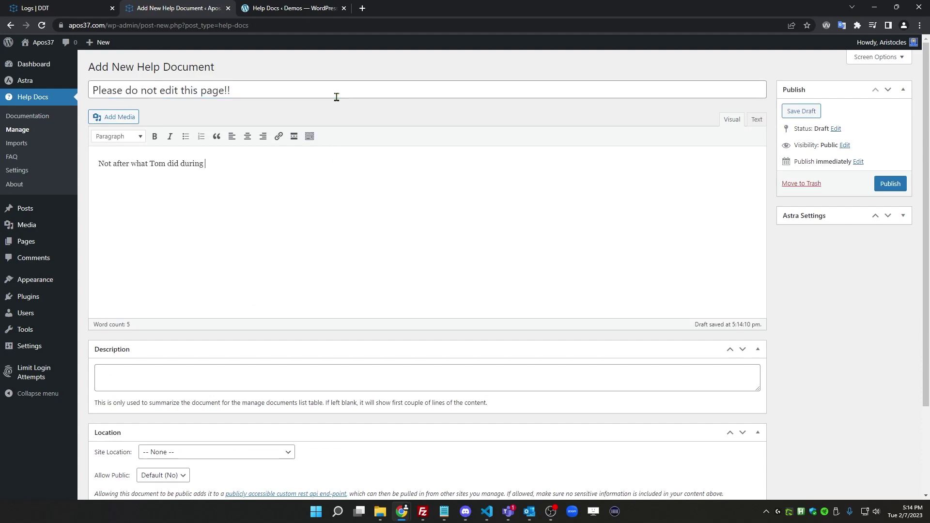
text(Christmas break.)
Place it on the Main Documentation Page, publish, and view both docs
scroll(259, 237, down, 2)
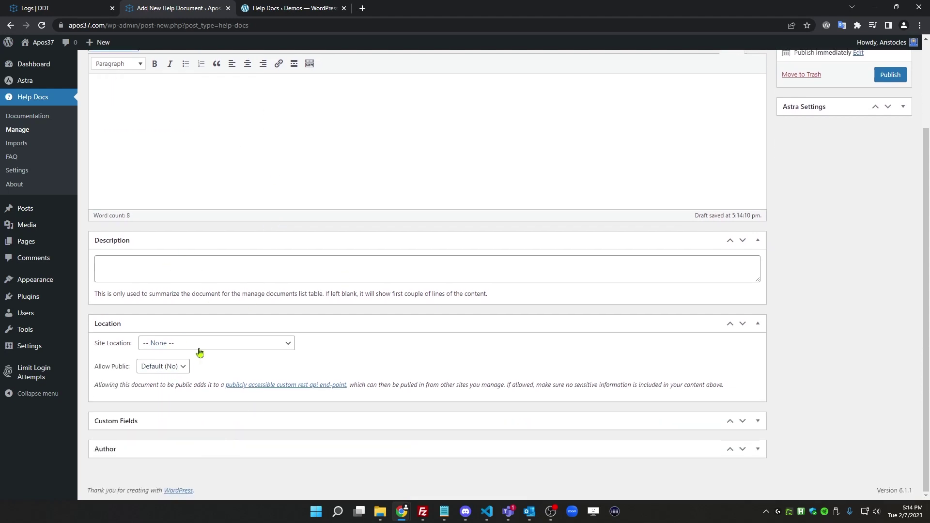
click(197, 346)
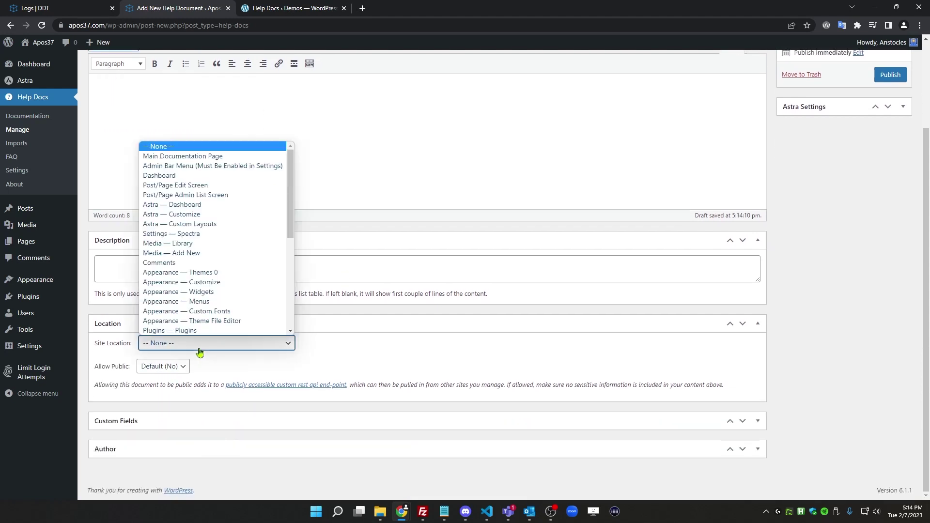
click(202, 158)
scroll(862, 204, up, 2)
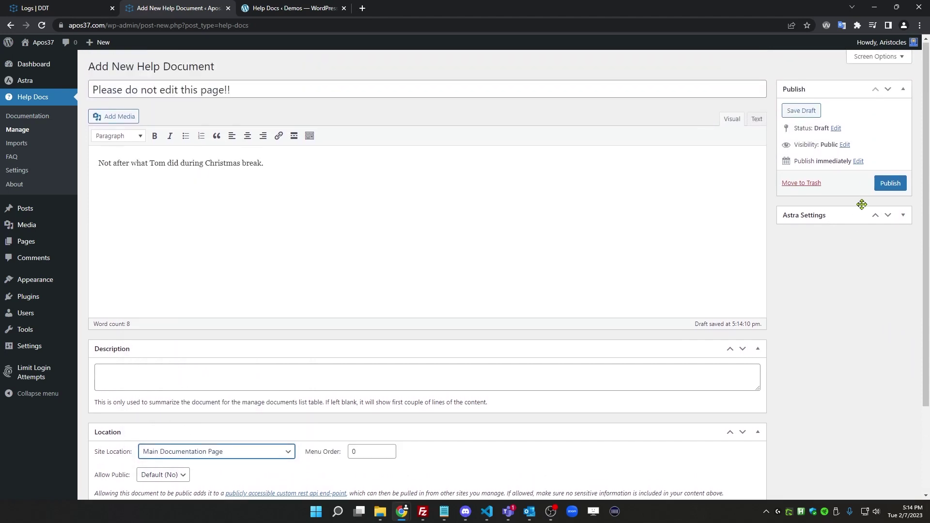
click(890, 183)
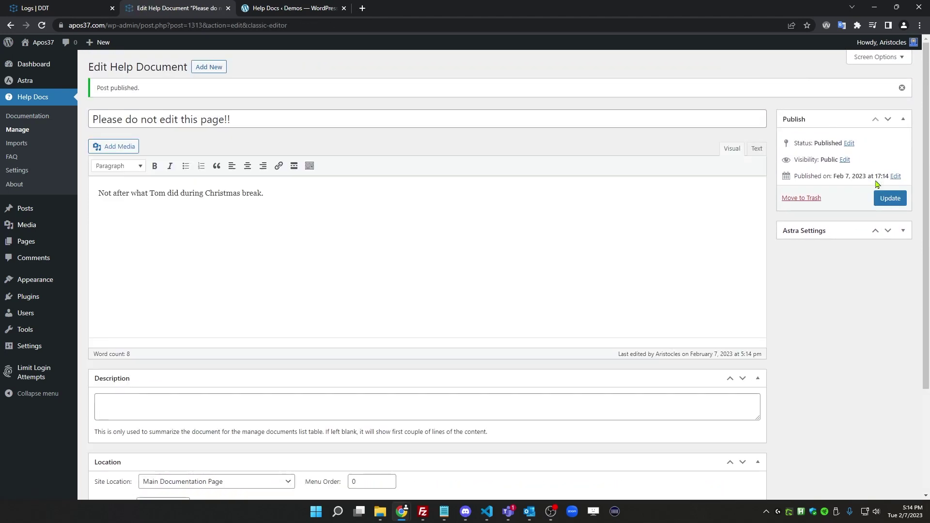
click(38, 116)
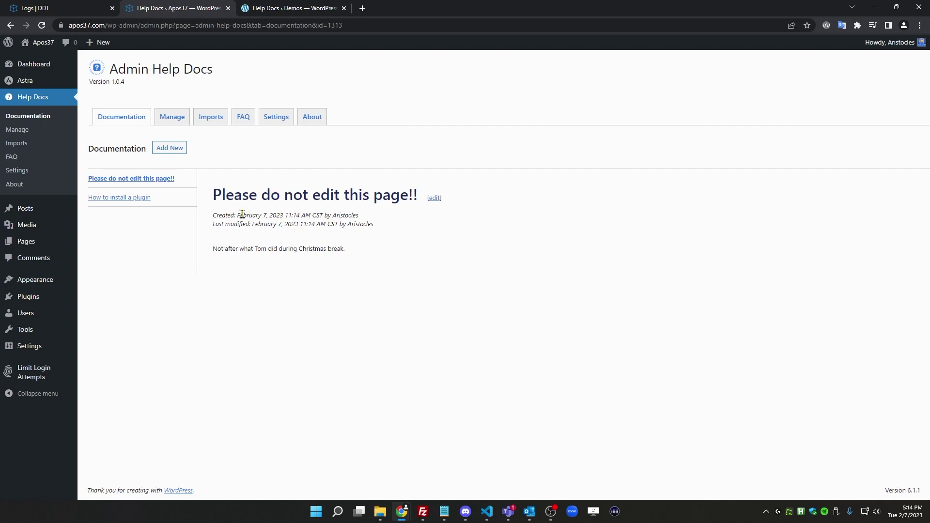
Move 'Please do not edit this page!!' below the plugin doc, then open it in the editor
drag(184, 178, 186, 203)
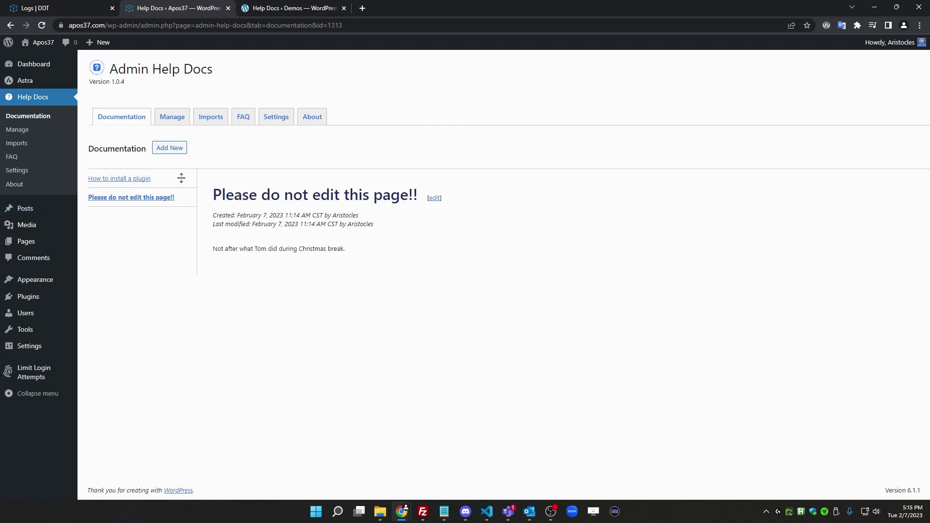
click(171, 118)
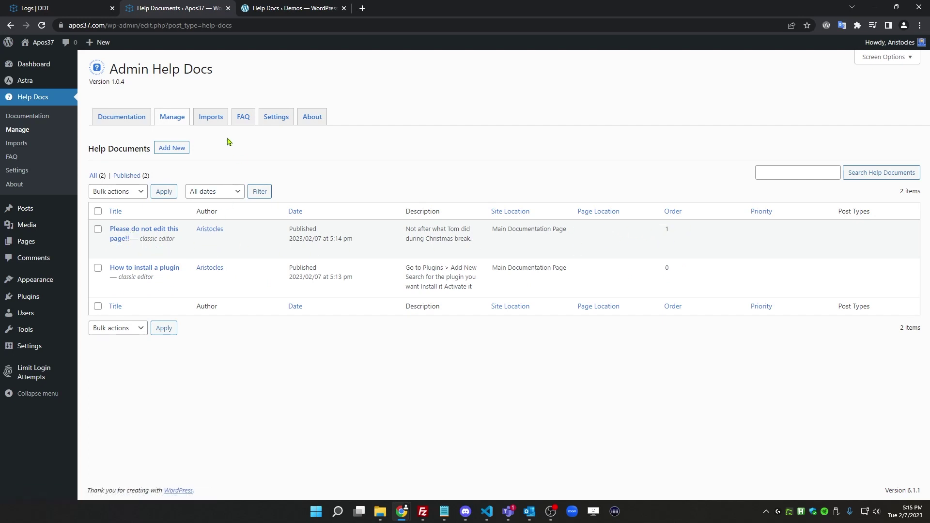
click(129, 120)
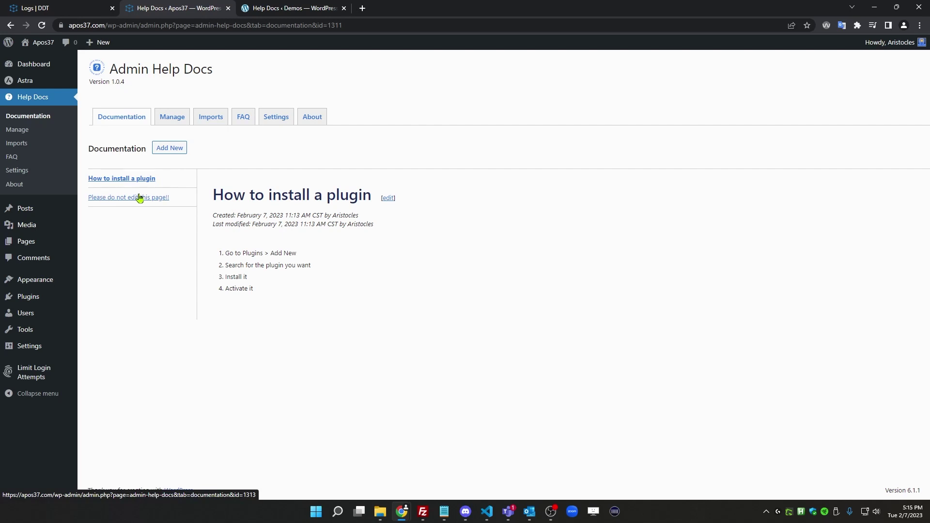
click(152, 199)
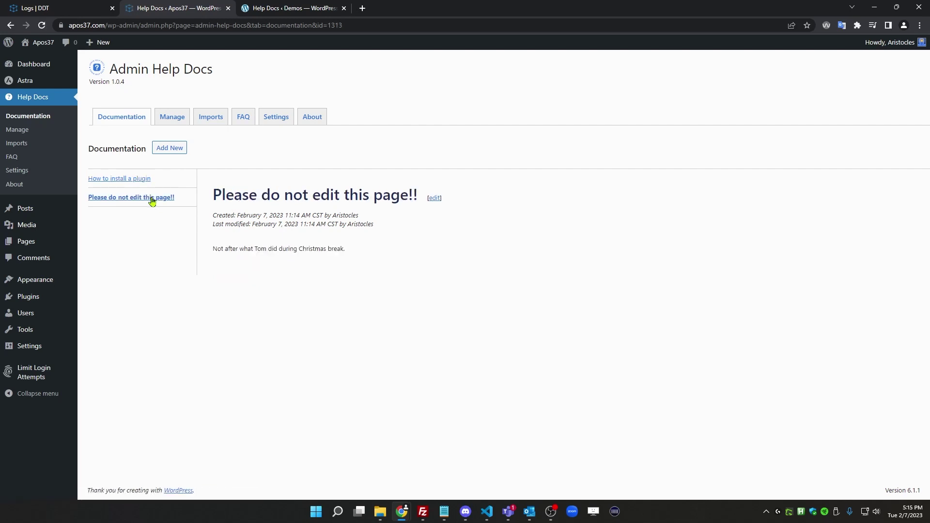
click(434, 199)
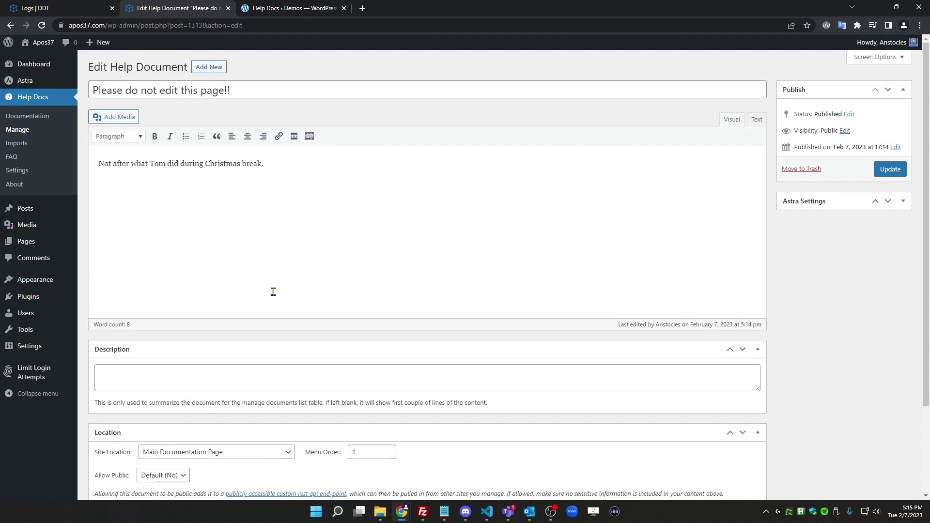
Switch the doc's Site Location to Dashboard, update it, and view it on the Dashboard
scroll(255, 271, down, 2)
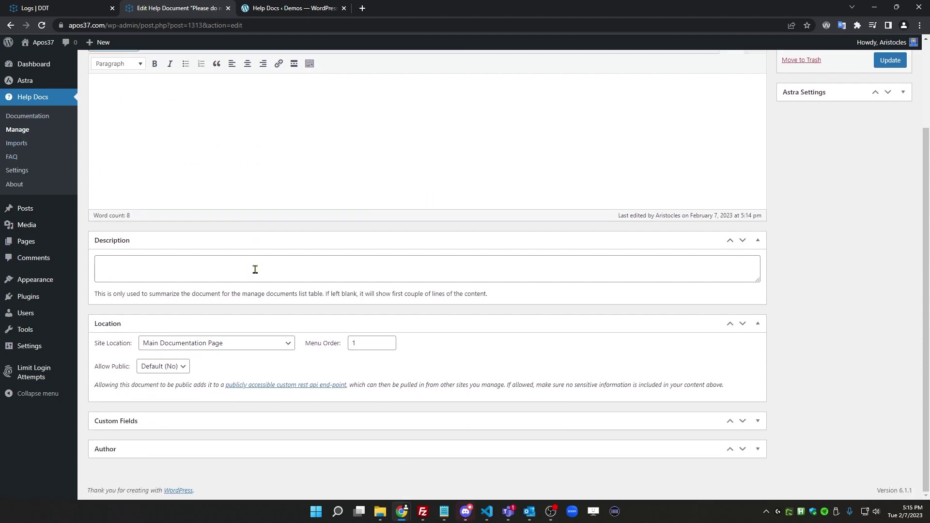
click(204, 345)
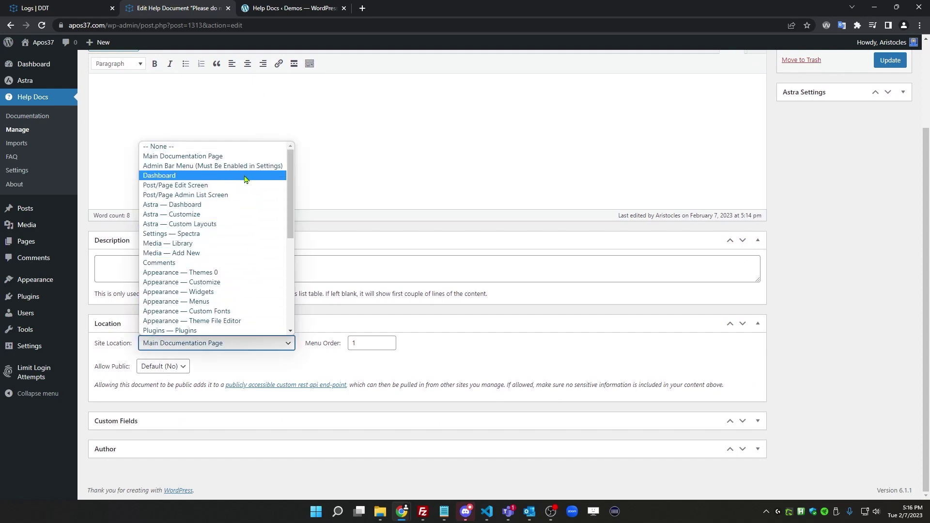
click(226, 176)
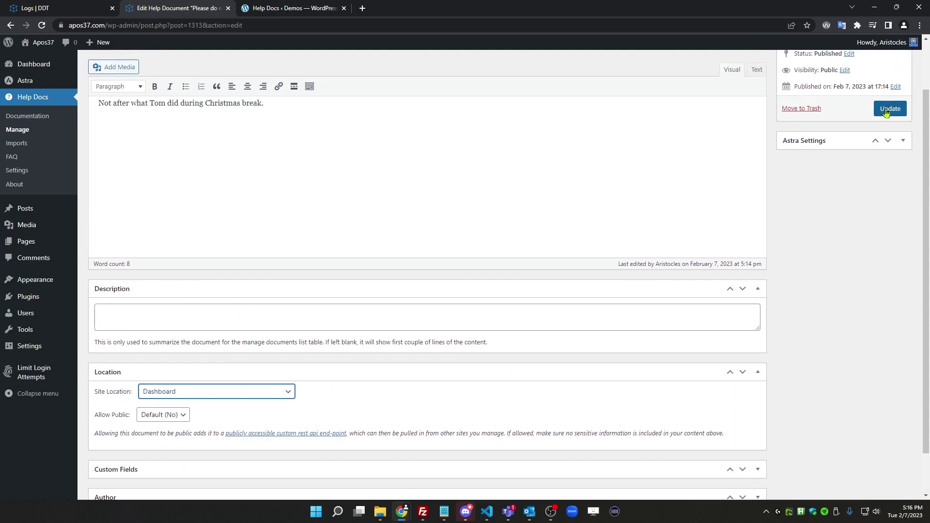
click(888, 109)
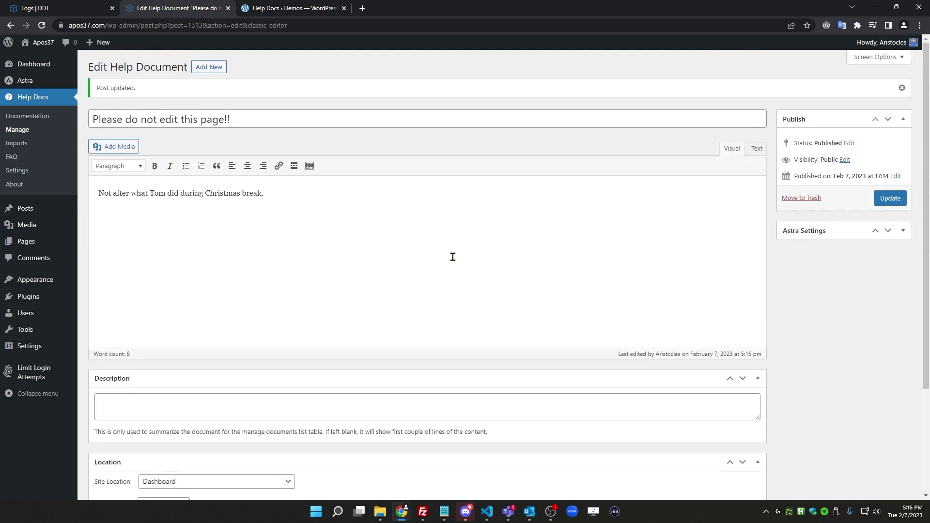
click(41, 68)
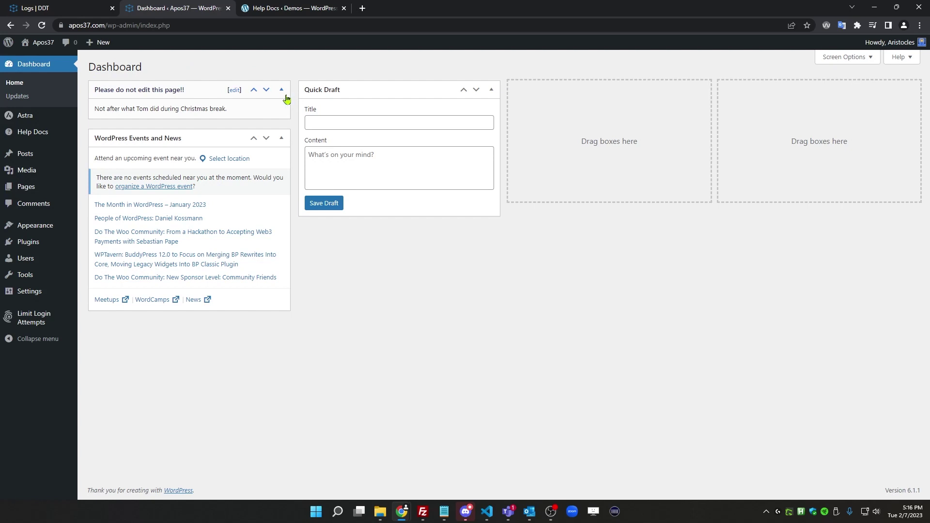
Relocate the doc to Settings — General with Page Location Top and update it
click(235, 91)
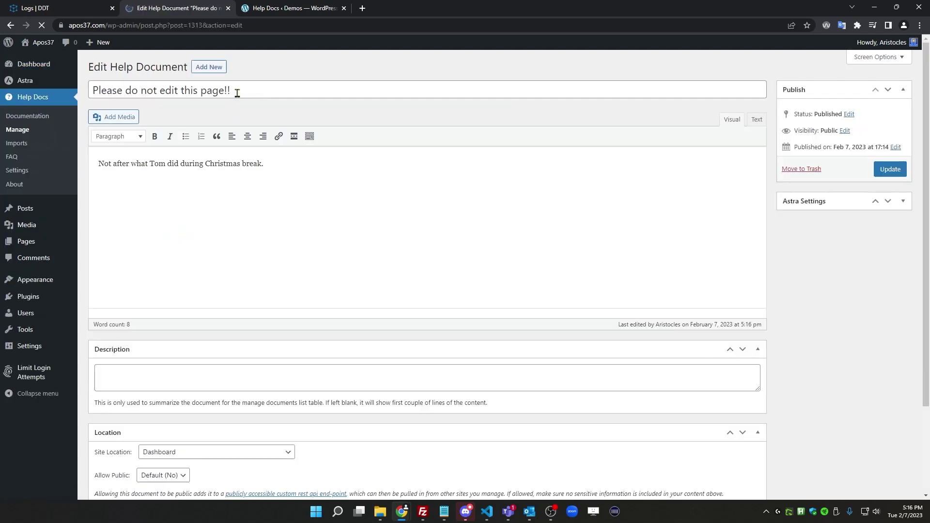
scroll(260, 351, down, 3)
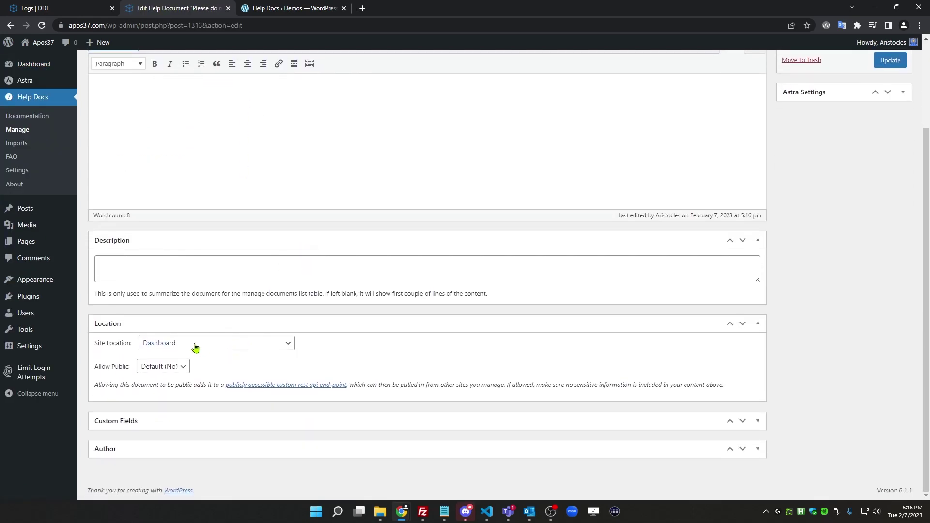
click(194, 347)
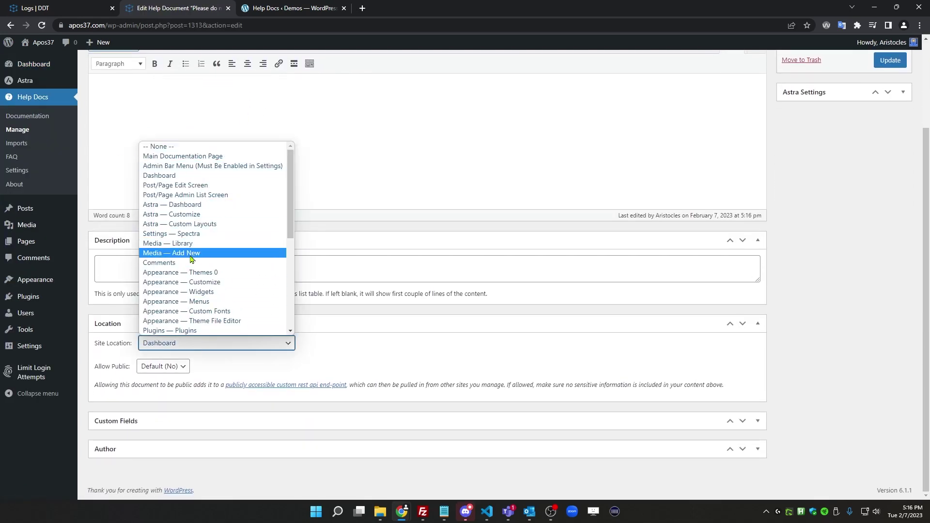
scroll(200, 240, down, 5)
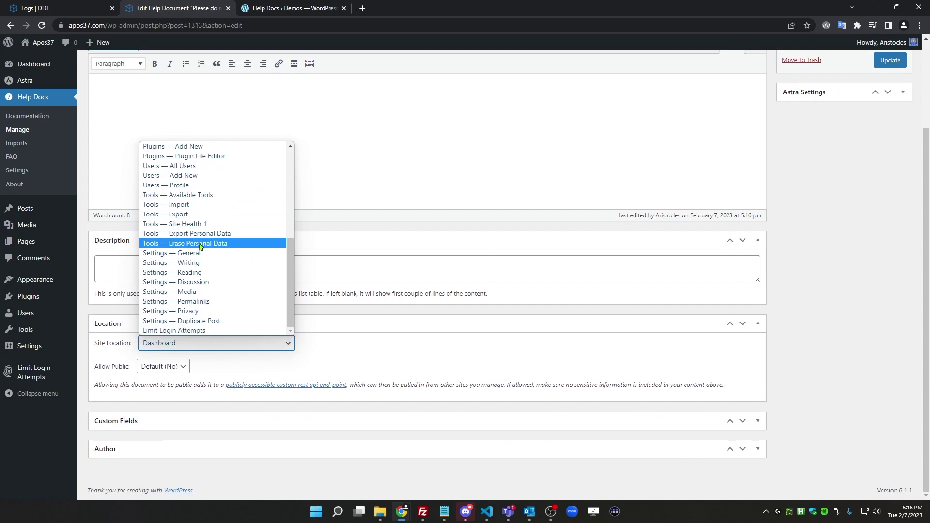
click(190, 253)
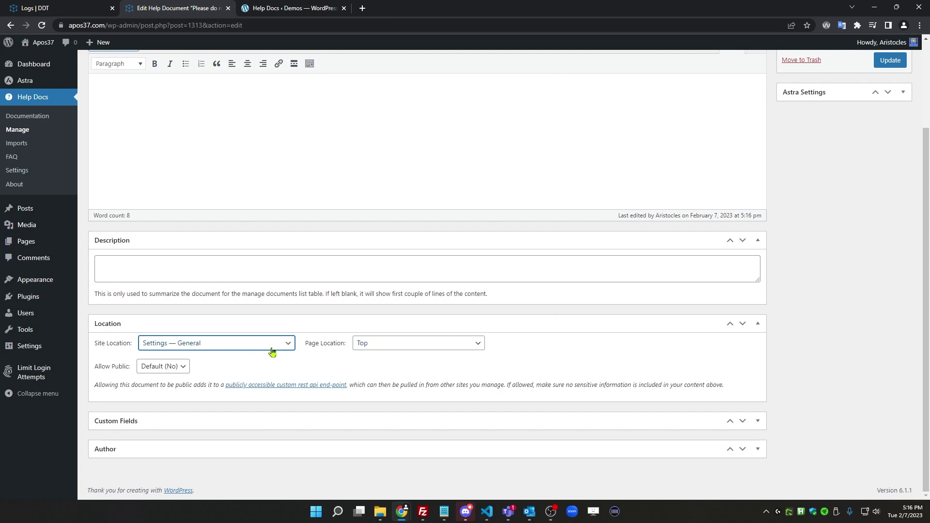
click(406, 345)
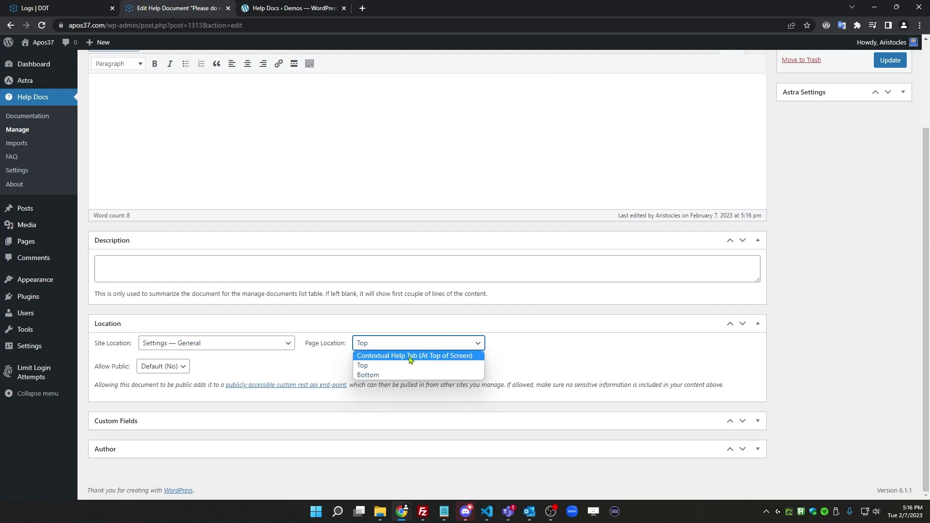
click(840, 246)
scroll(840, 246, up, 3)
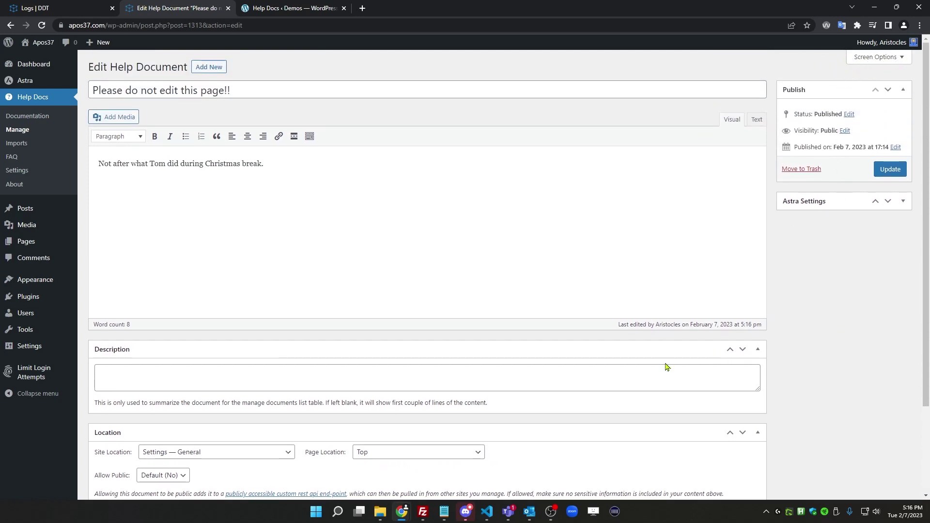
scroll(316, 372, down, 3)
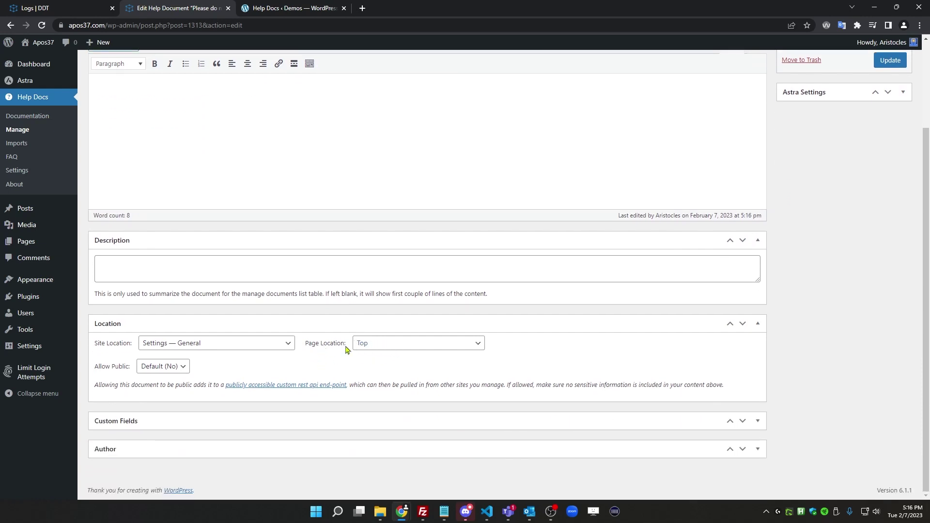
scroll(830, 180, up, 3)
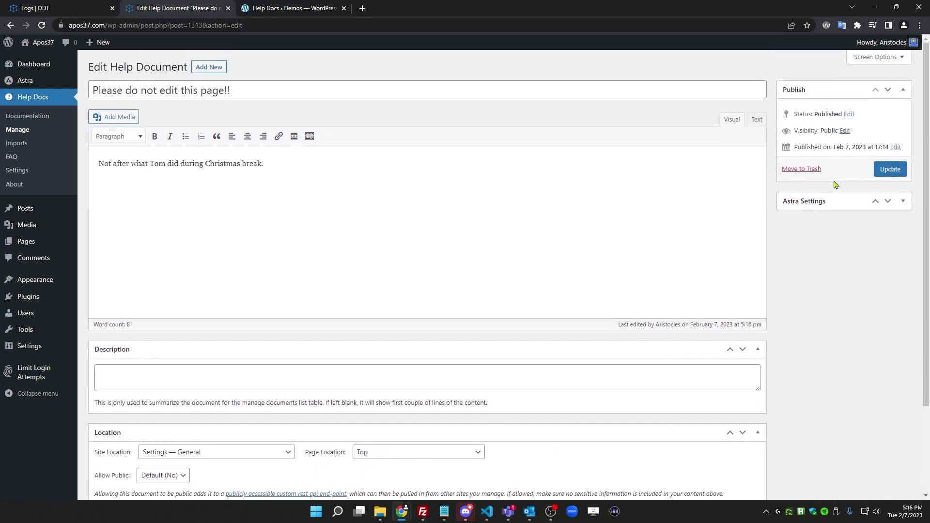
click(887, 171)
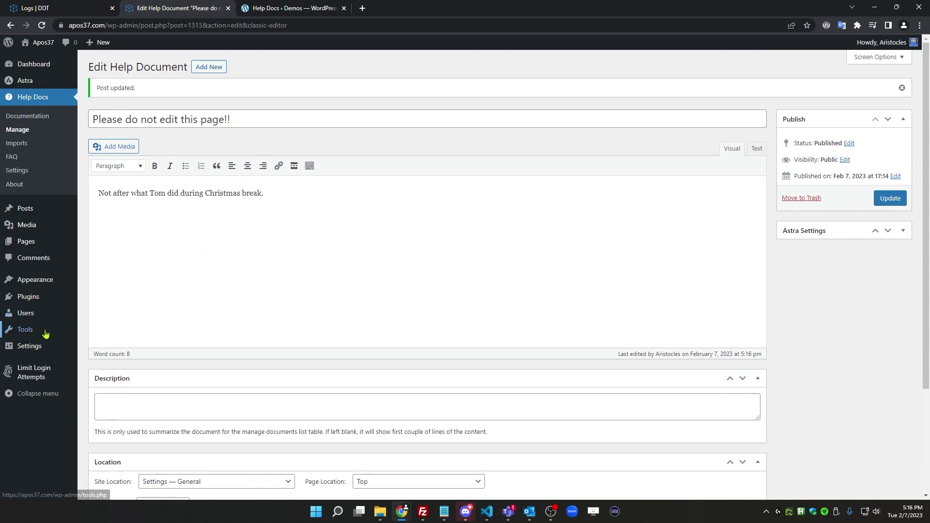
mouse_move(32, 350)
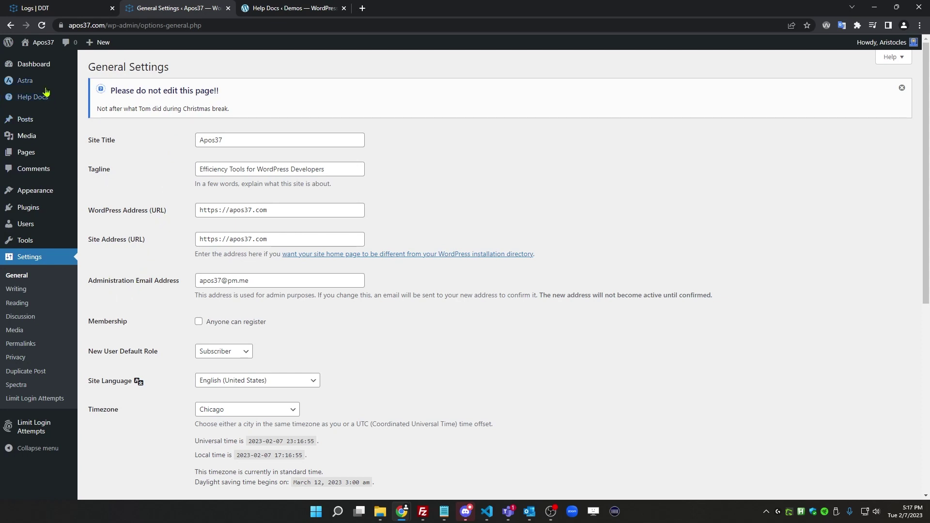
mouse_move(44, 97)
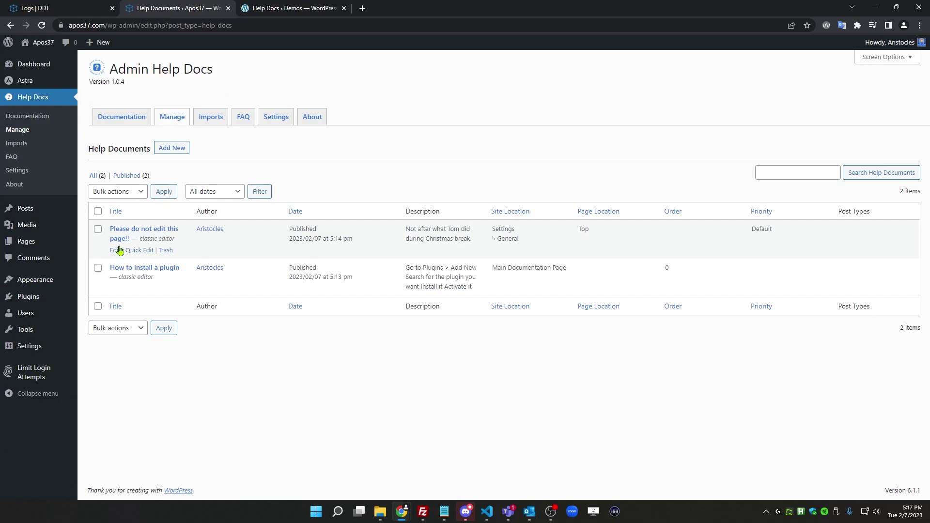
Change the doc's Page Location to Bottom and update it
click(117, 249)
scroll(236, 346, down, 3)
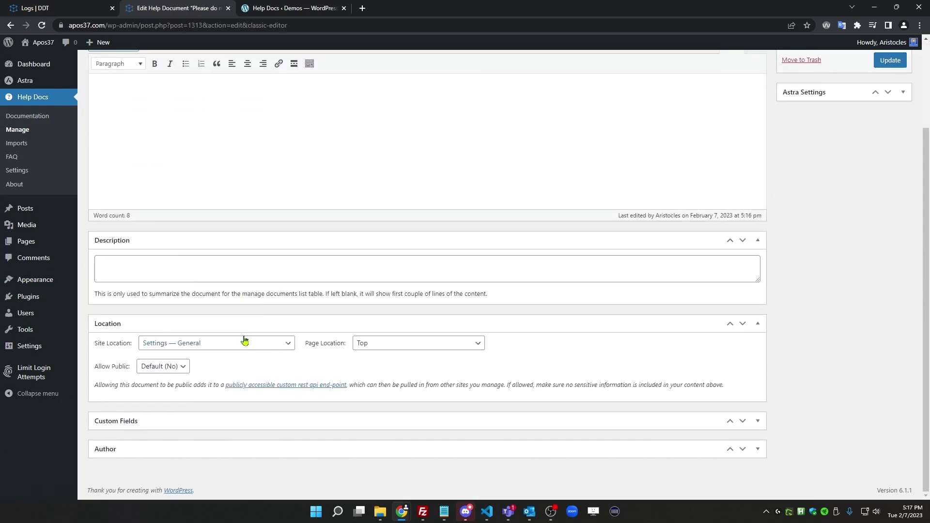
click(372, 344)
click(371, 375)
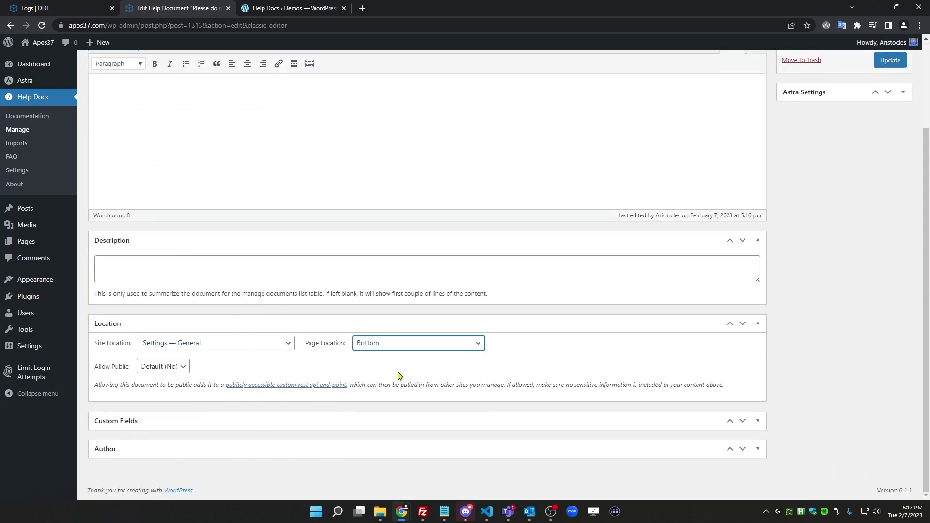
scroll(833, 197, up, 3)
click(882, 156)
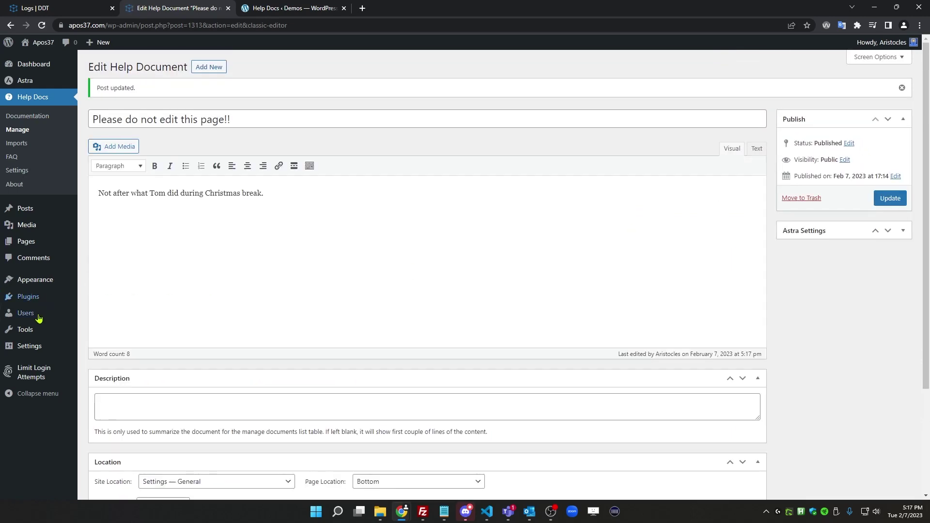
Check the General Settings page for the doc, expanding and collapsing the Help panel
click(96, 349)
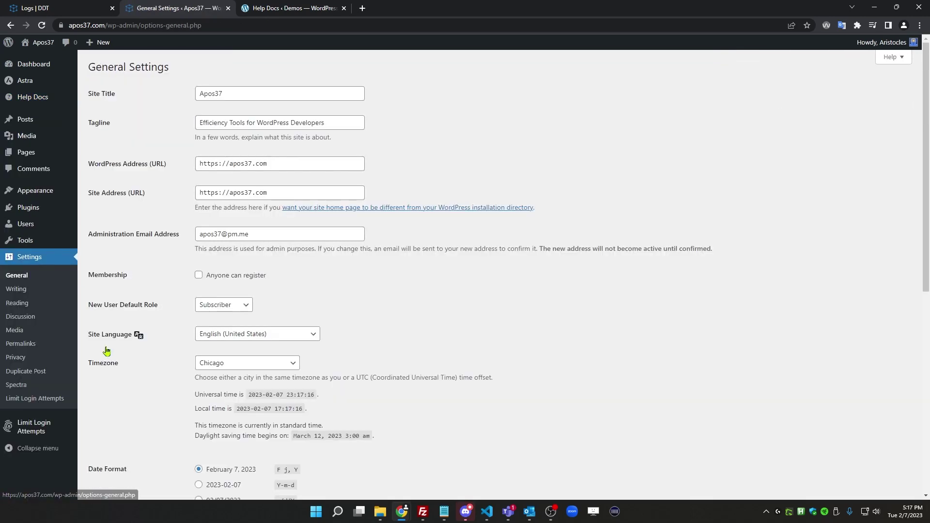
scroll(174, 352, down, 8)
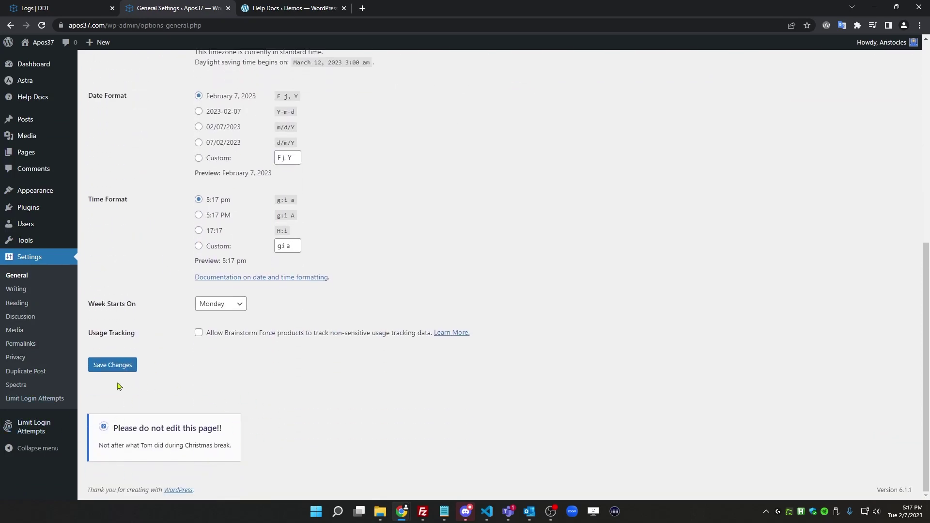
click(25, 275)
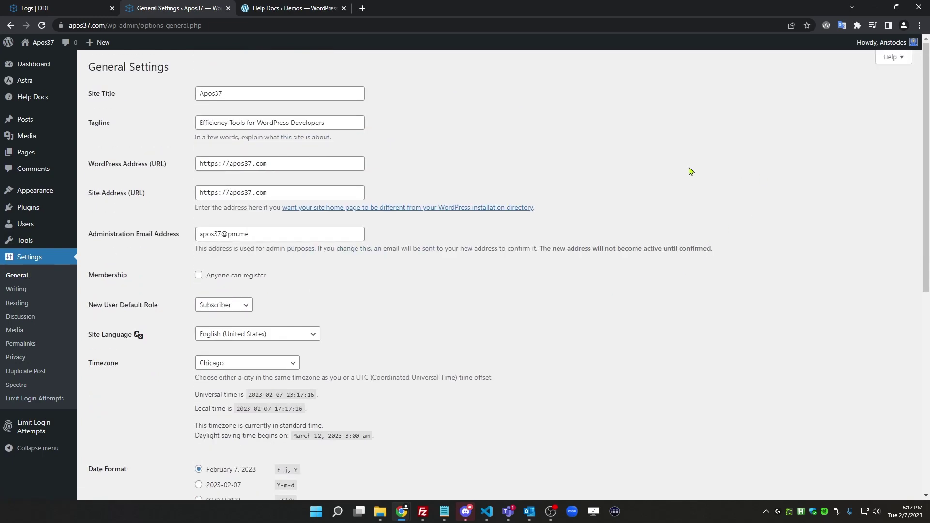
click(894, 57)
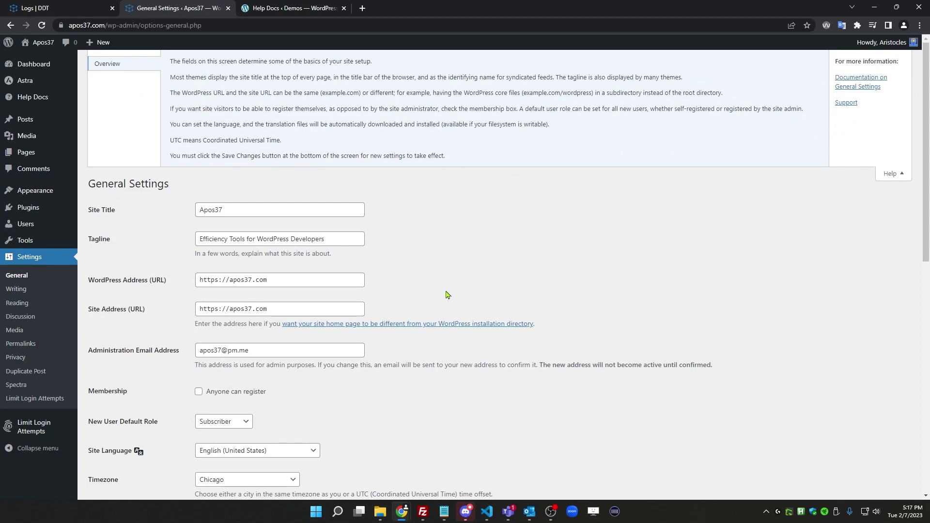
scroll(514, 314, down, 2)
scroll(514, 314, up, 2)
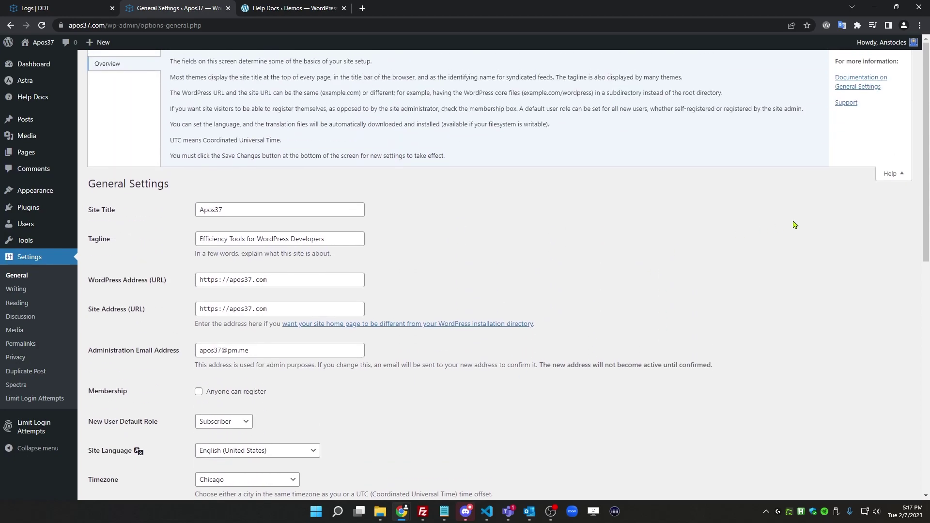
click(891, 171)
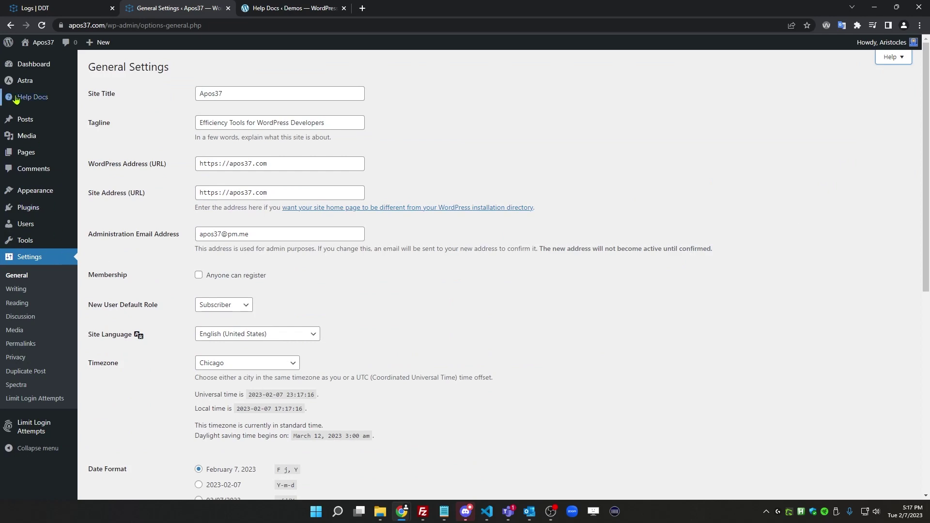
Set the doc's Page Location to Contextual Help Tab and update it
mouse_move(72, 97)
click(105, 118)
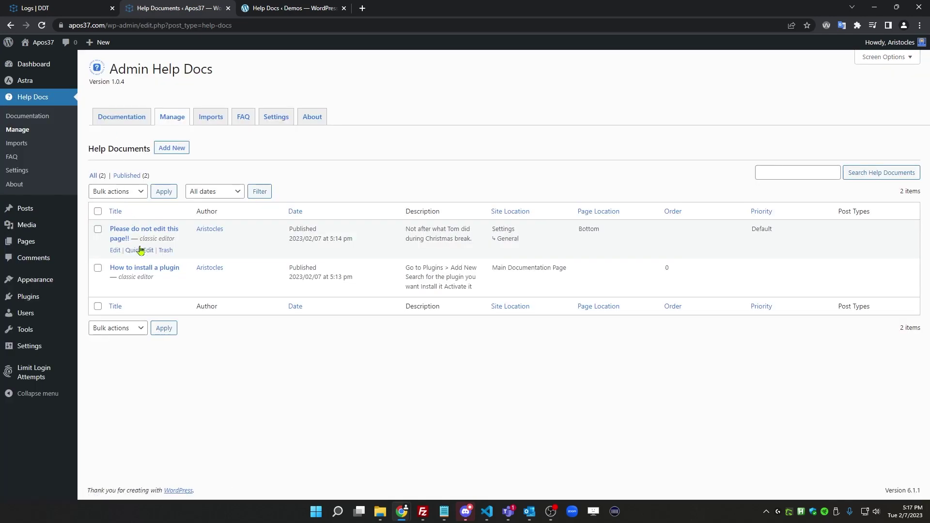
click(116, 251)
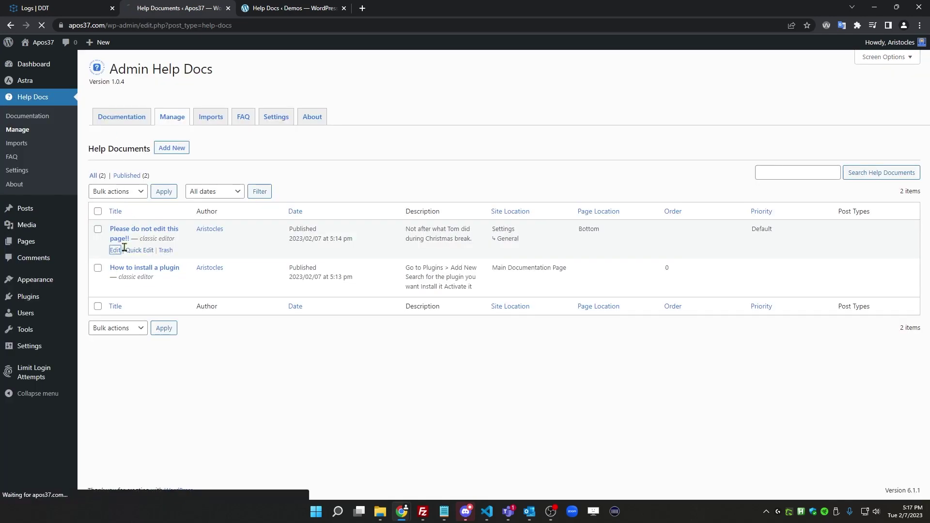
scroll(253, 286, down, 2)
click(370, 343)
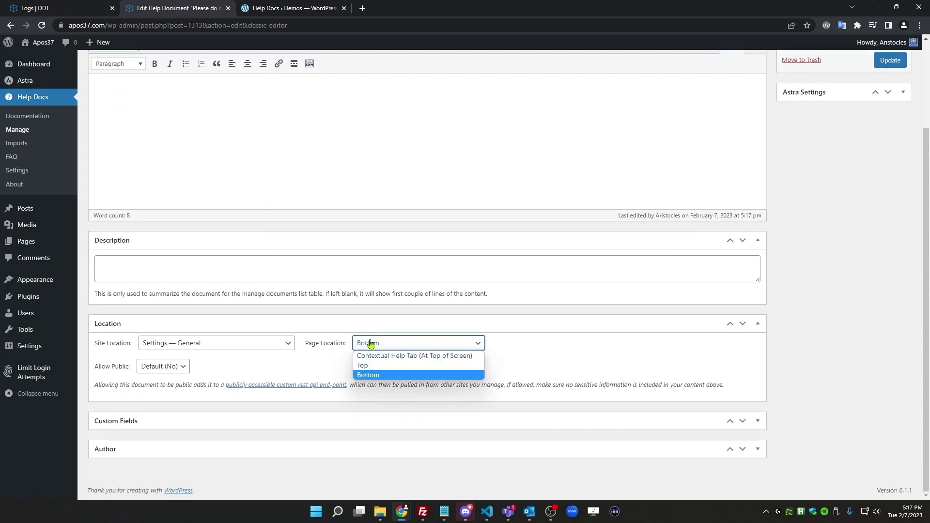
click(385, 357)
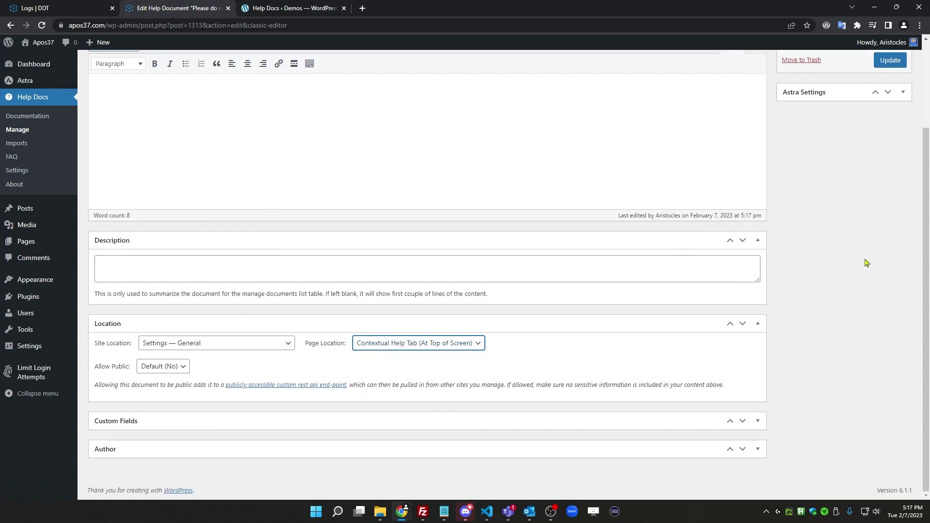
scroll(867, 263, up, 3)
click(891, 168)
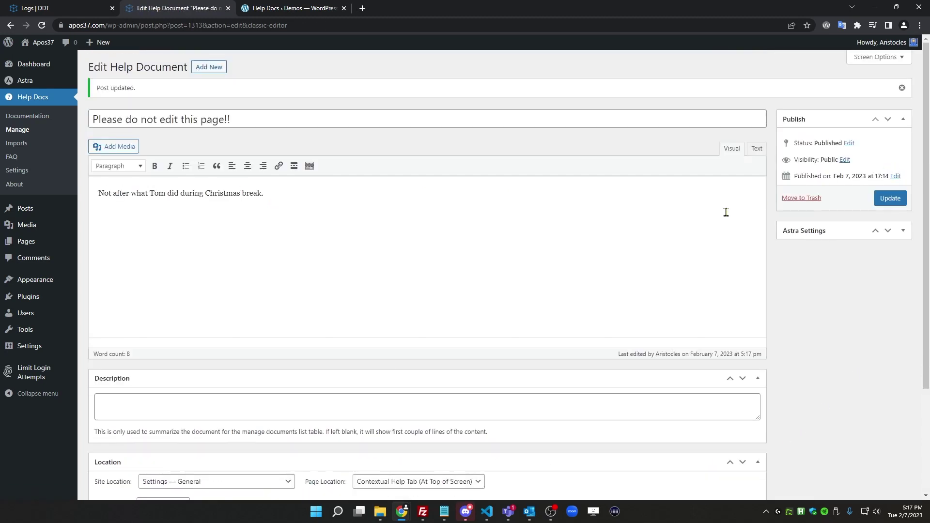
View the 'Please do not edit this page!!' tab in General Settings' Help panel, then return to the docs list
mouse_move(38, 346)
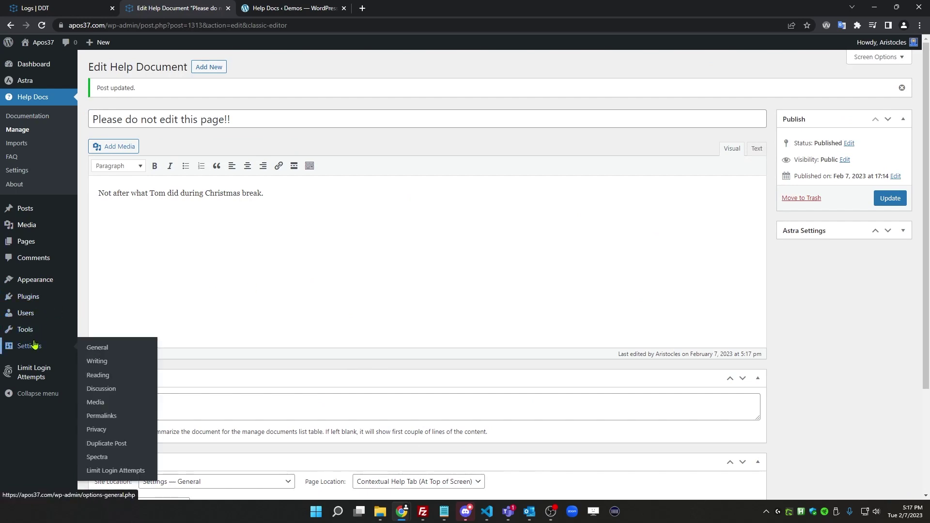
click(97, 349)
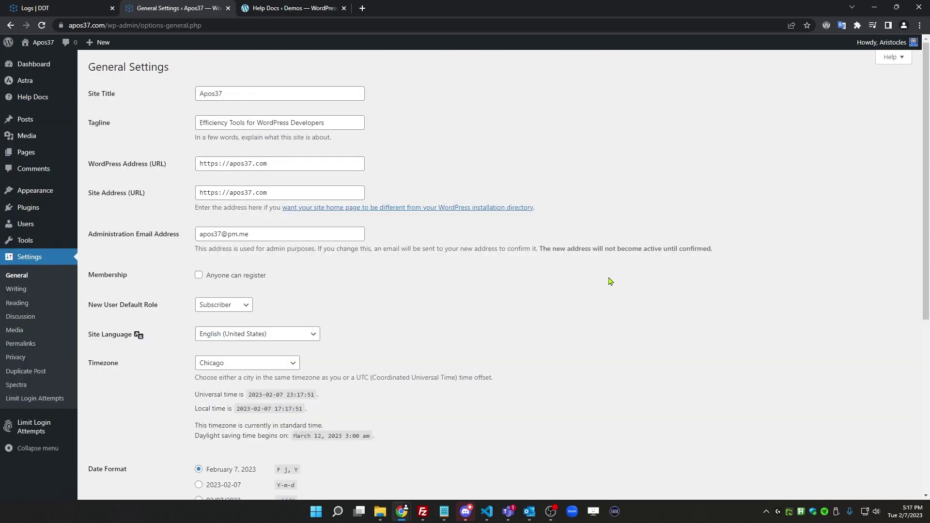
scroll(745, 229, down, 6)
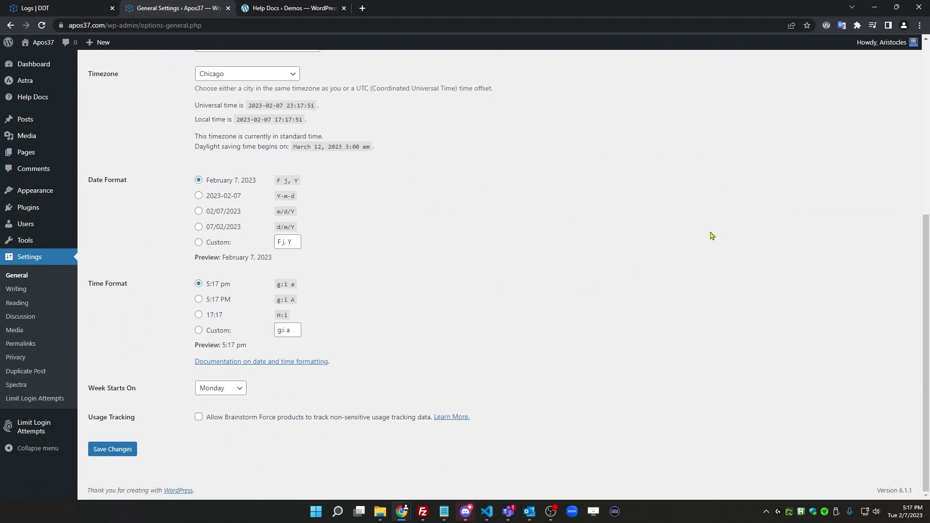
scroll(678, 247, up, 6)
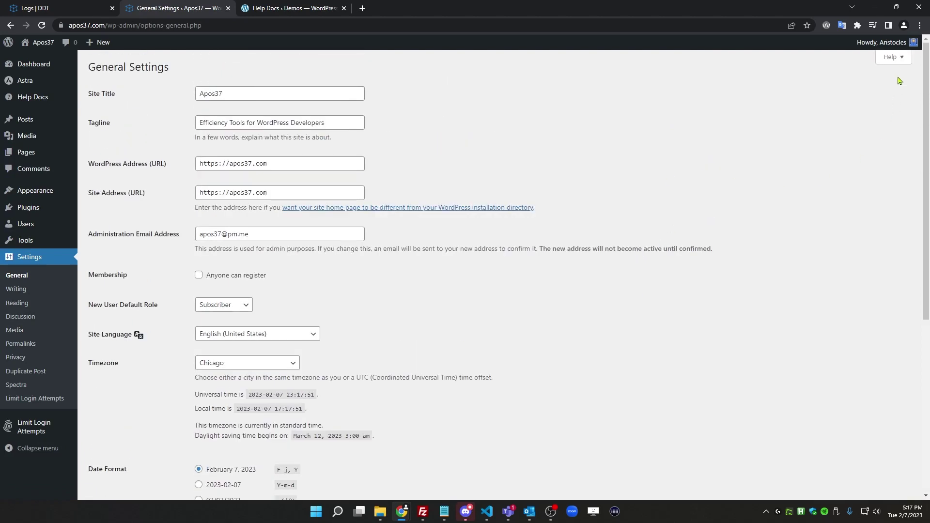
click(893, 58)
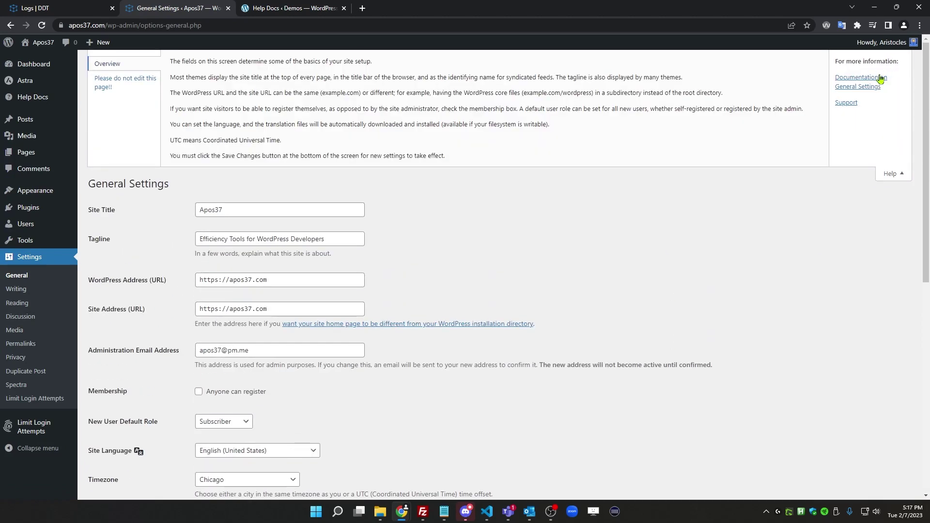
click(108, 83)
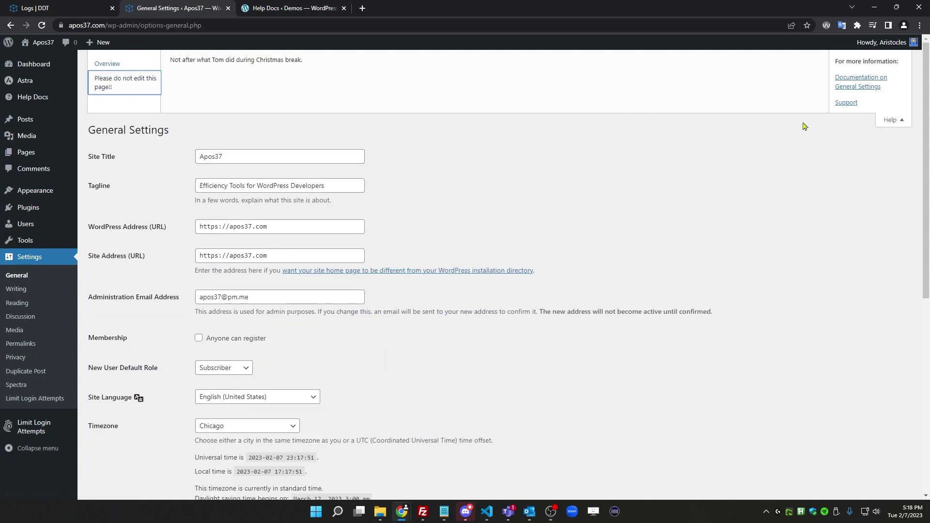
click(893, 120)
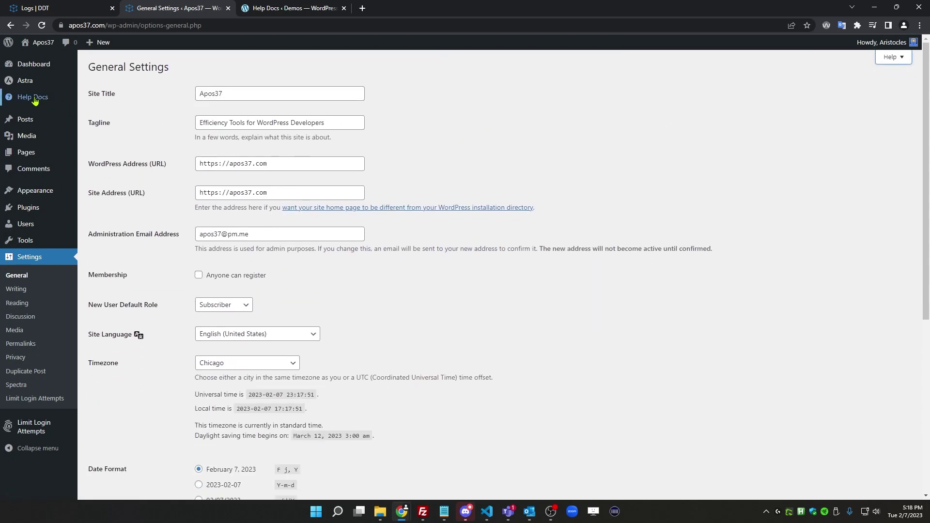
mouse_move(39, 100)
click(106, 117)
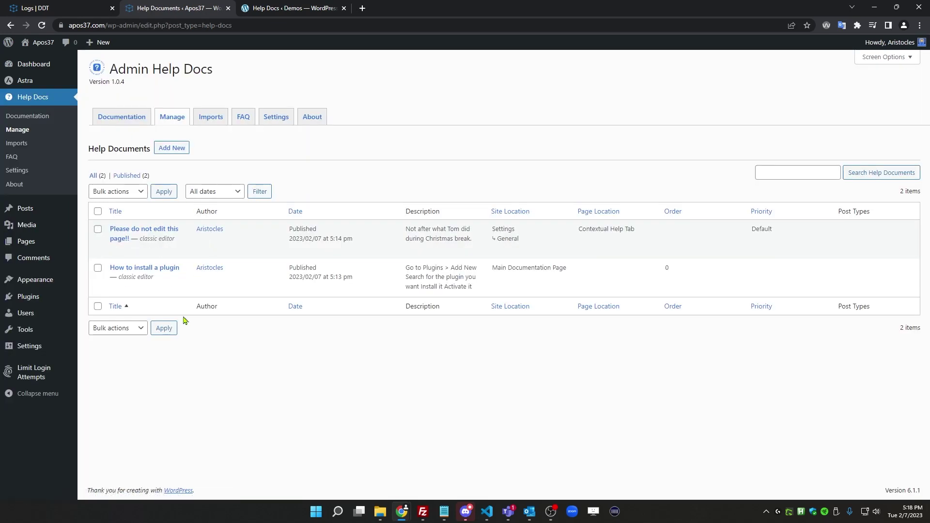
Move the doc to the Post/Page Admin List Screen for Posts and Pages, update, and check Posts
click(116, 251)
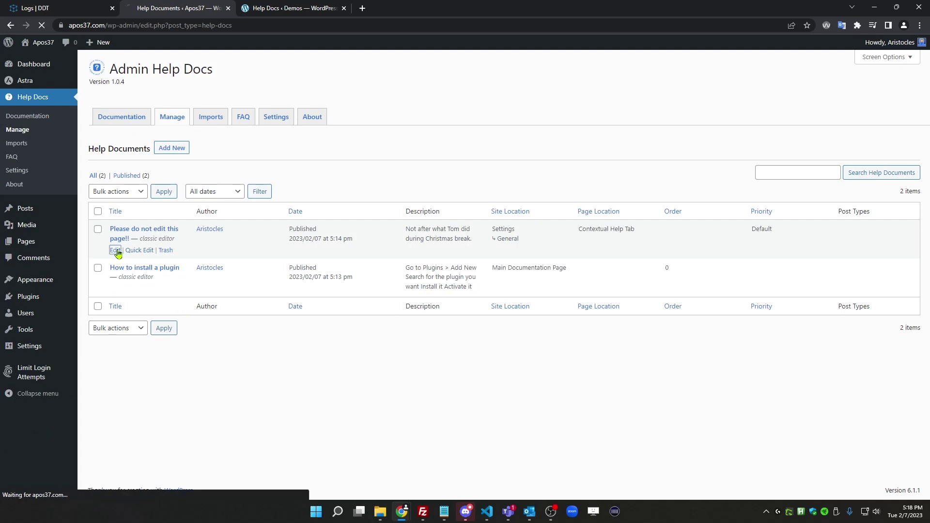
scroll(213, 342, down, 3)
click(220, 347)
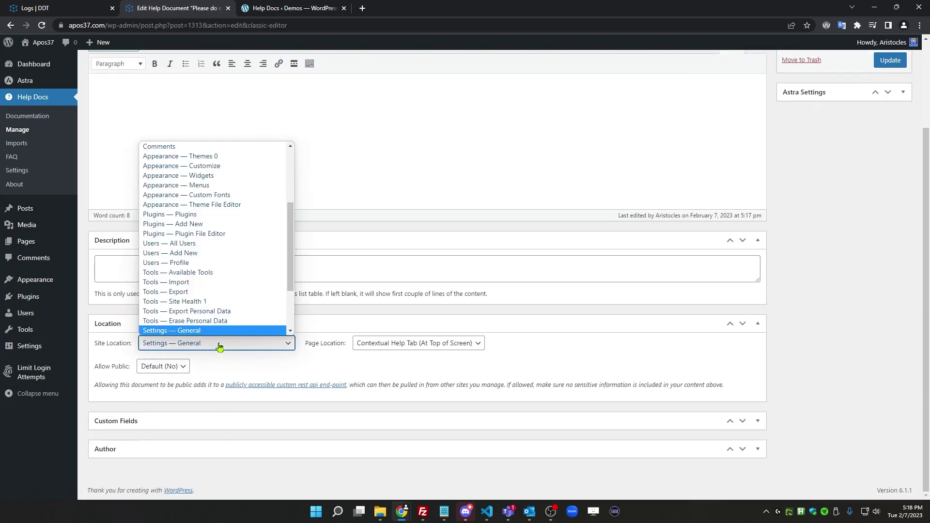
scroll(221, 315, up, 3)
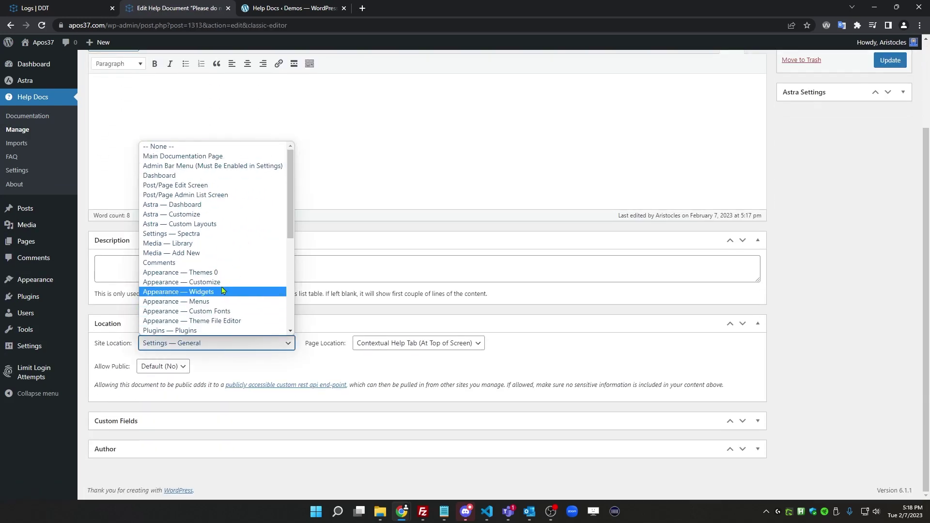
click(216, 196)
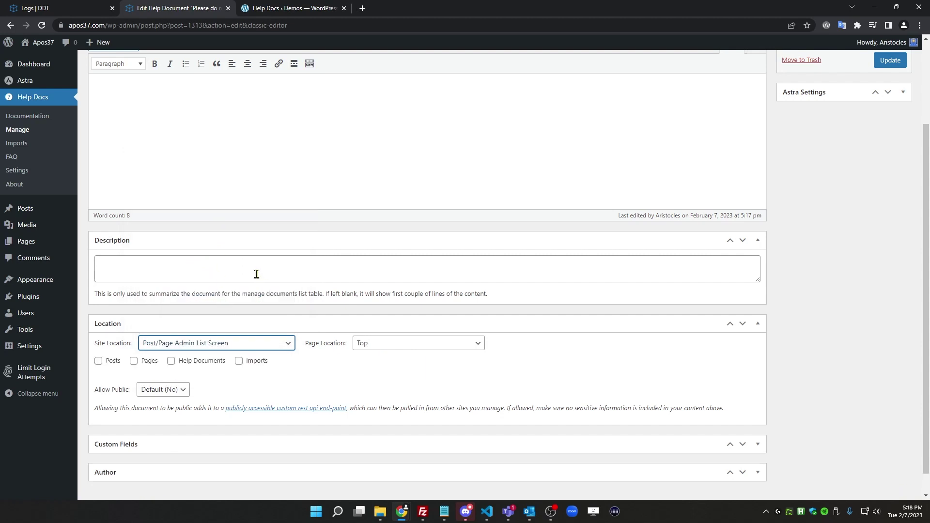
scroll(255, 278, down, 1)
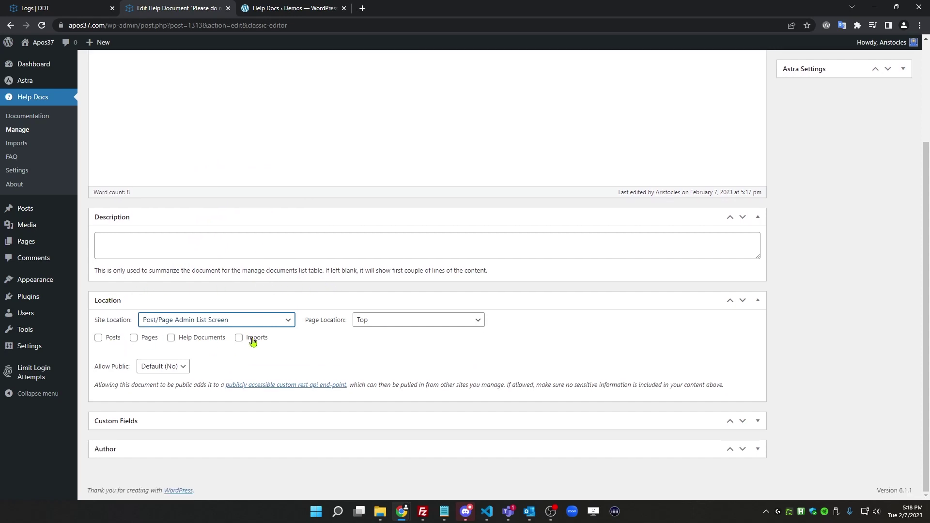
click(111, 339)
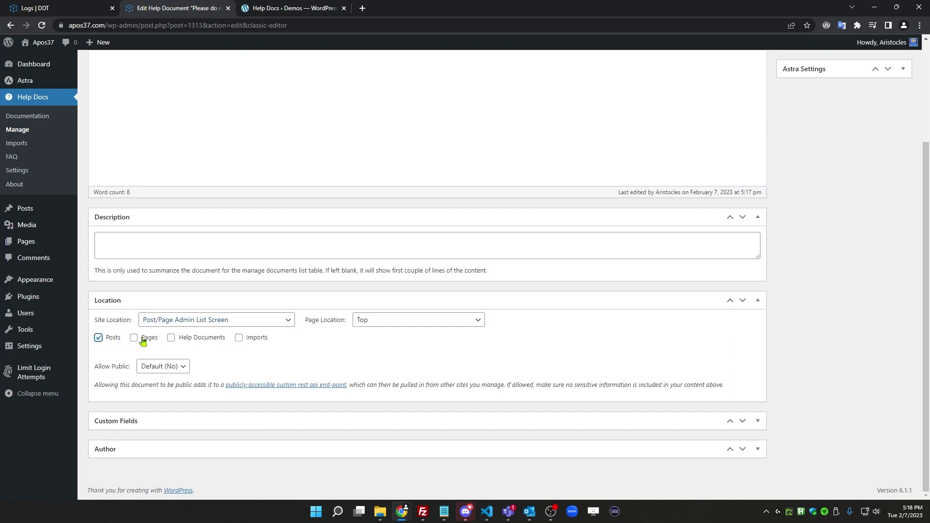
click(143, 341)
scroll(807, 202, up, 3)
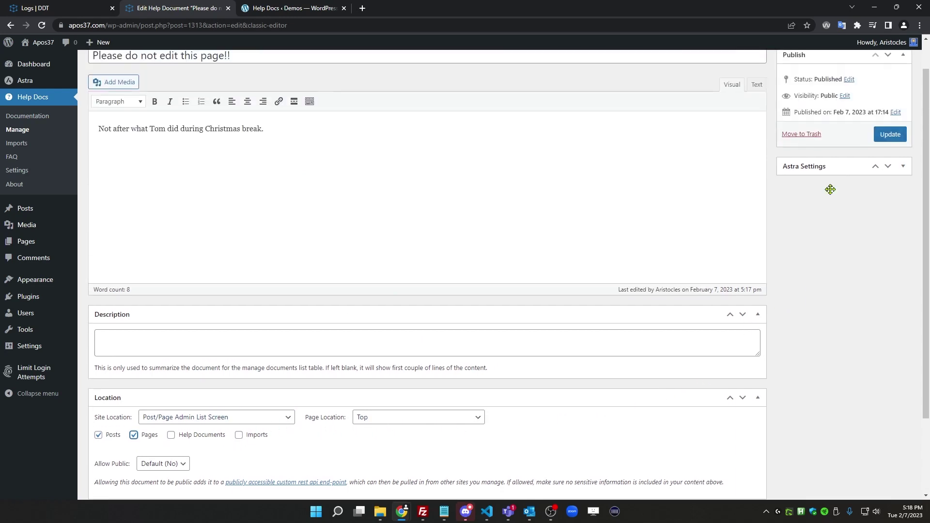
click(880, 173)
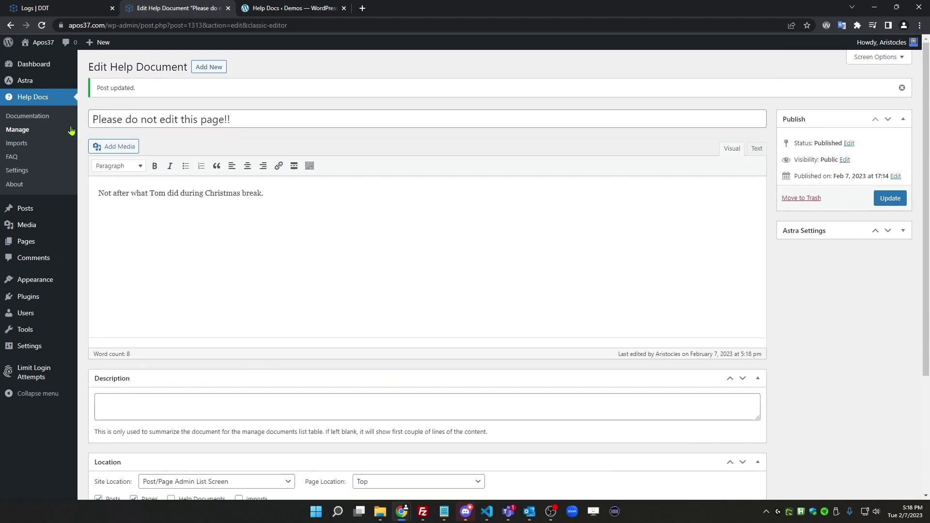
click(23, 208)
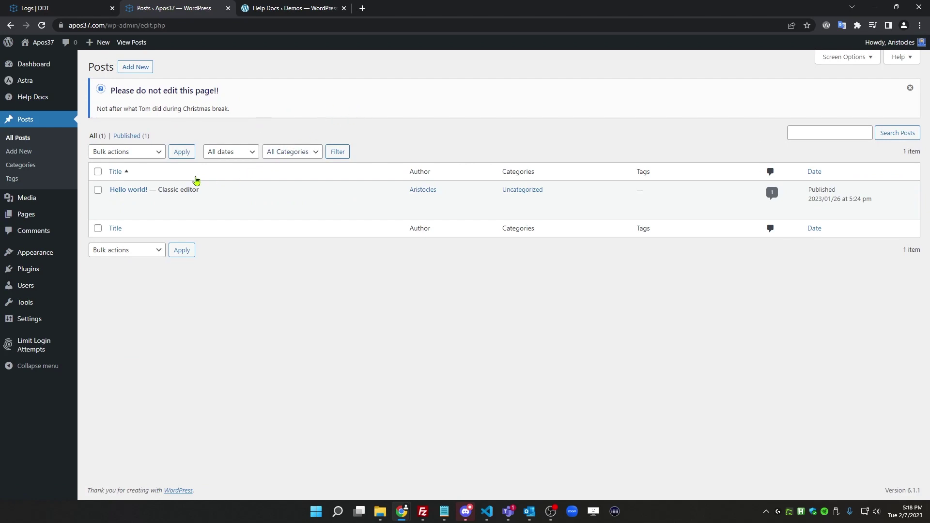
mouse_move(30, 197)
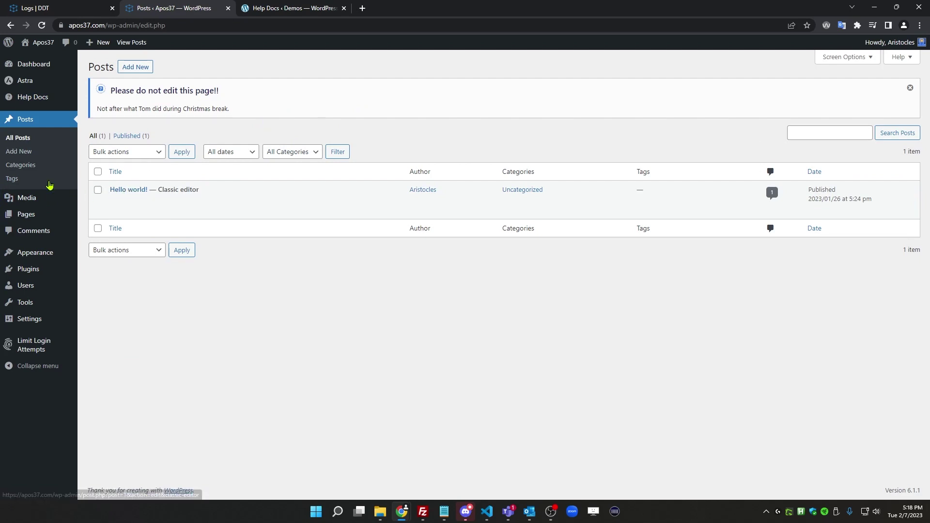
Move the help document's page location to Post/Page Edit Screen and update it
mouse_move(34, 97)
click(121, 112)
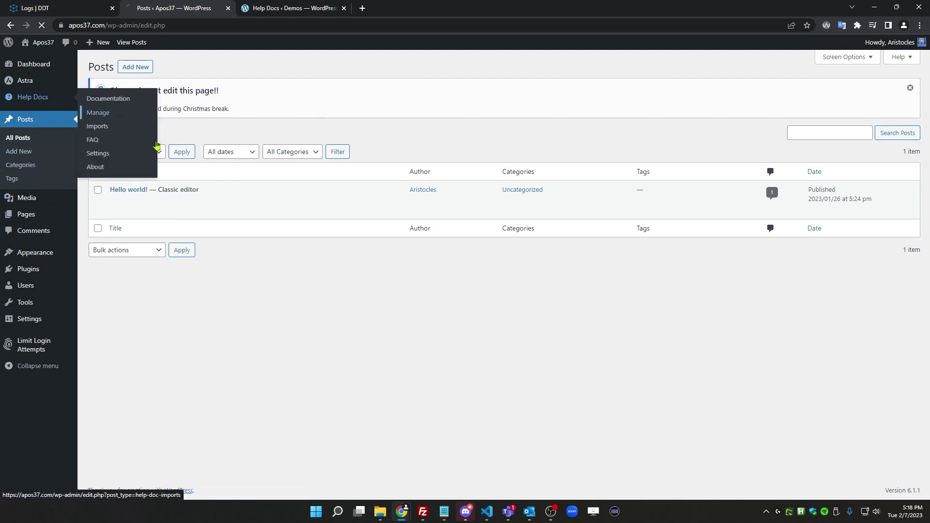
click(116, 250)
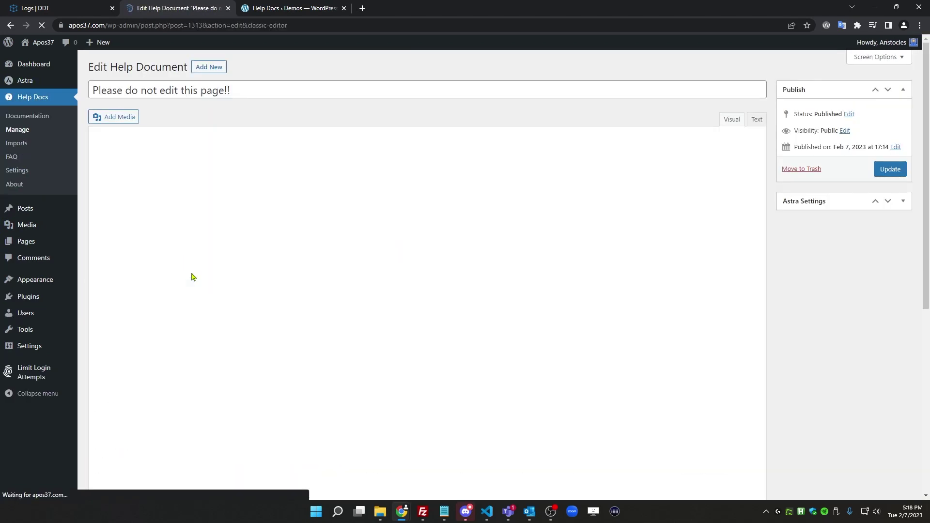
scroll(265, 315, down, 3)
click(220, 320)
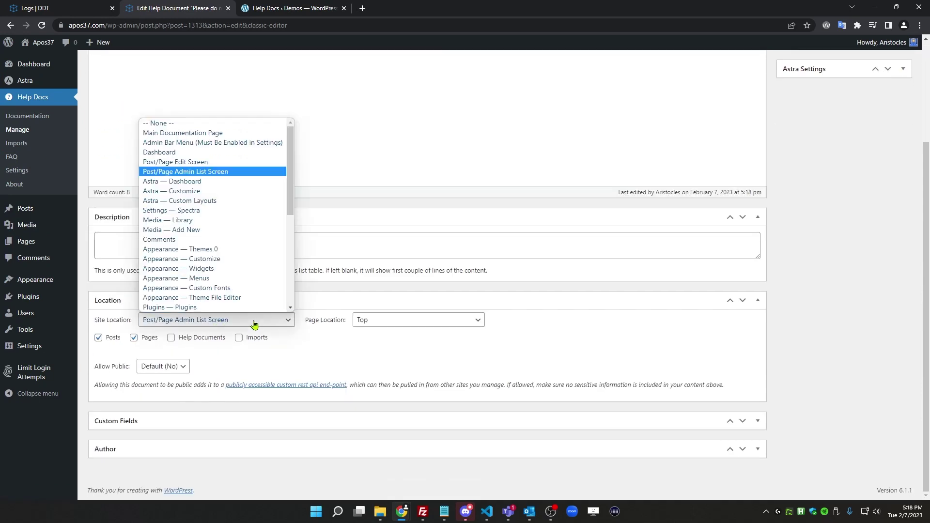
click(226, 162)
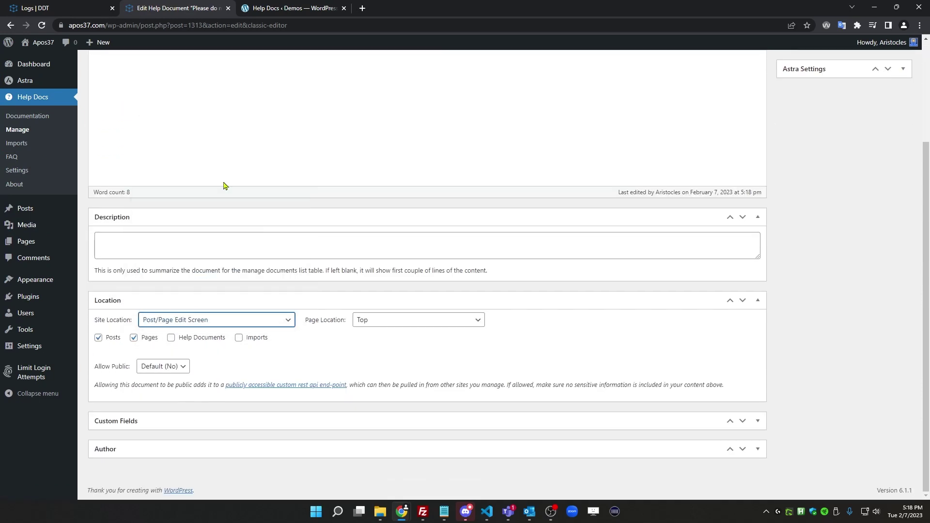
scroll(752, 296, up, 3)
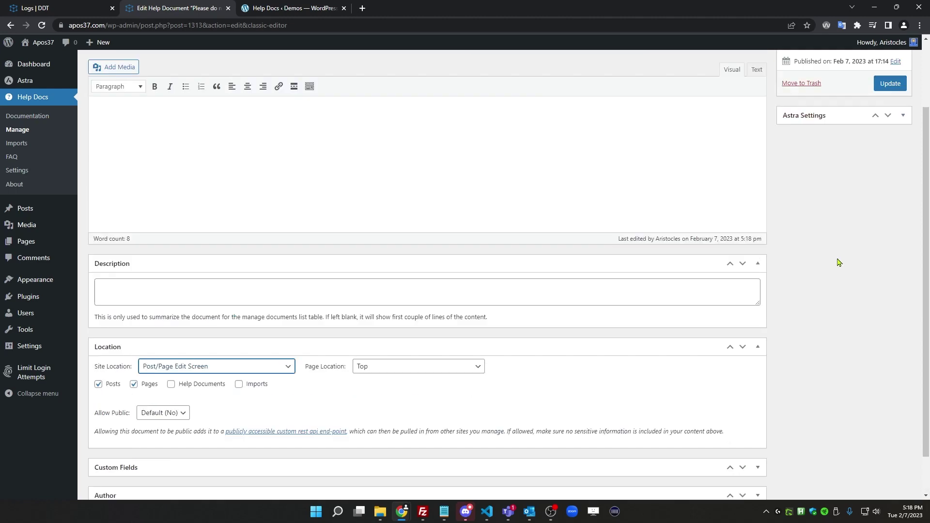
click(888, 169)
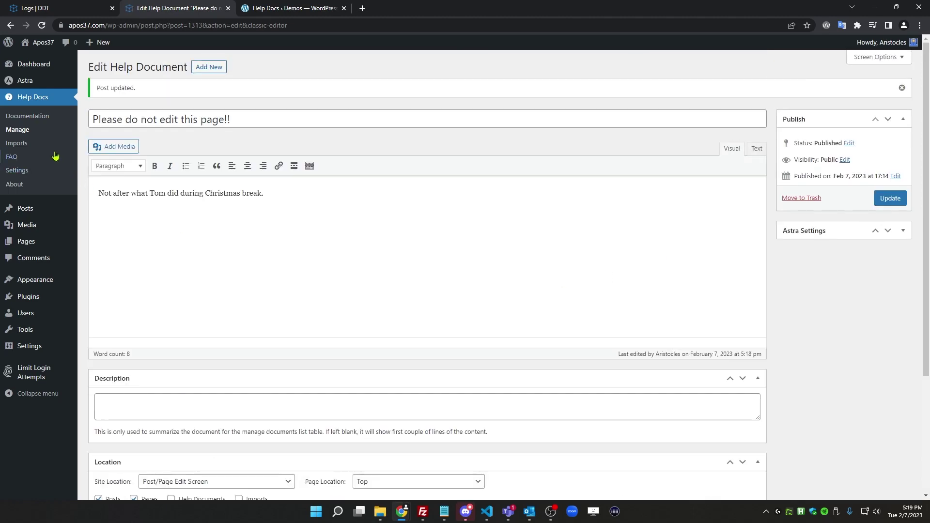
Check the notice atop Hello world! in the classic and block editors, then return to Posts
mouse_move(33, 212)
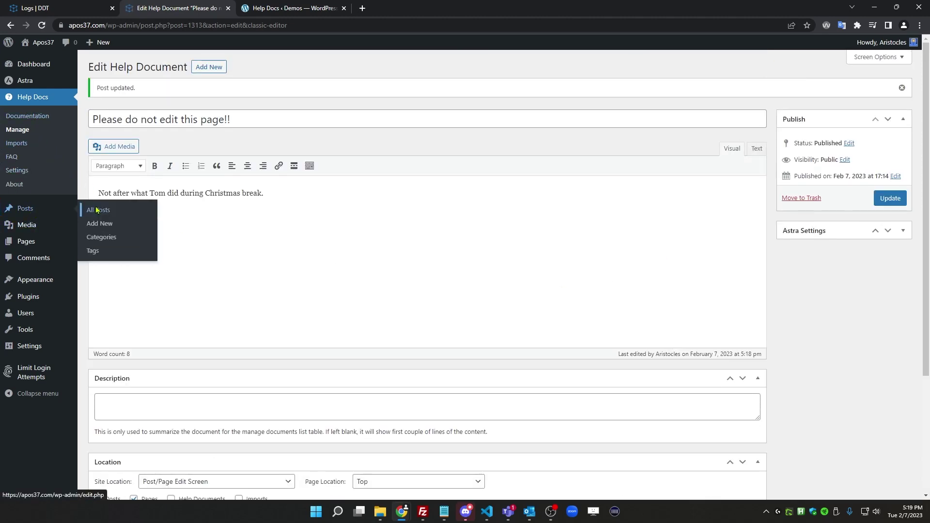
click(97, 210)
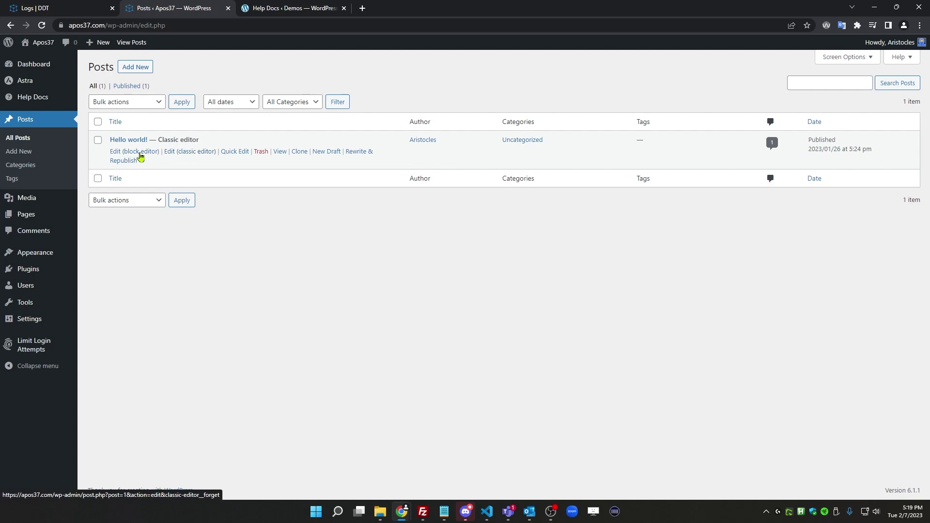
click(192, 154)
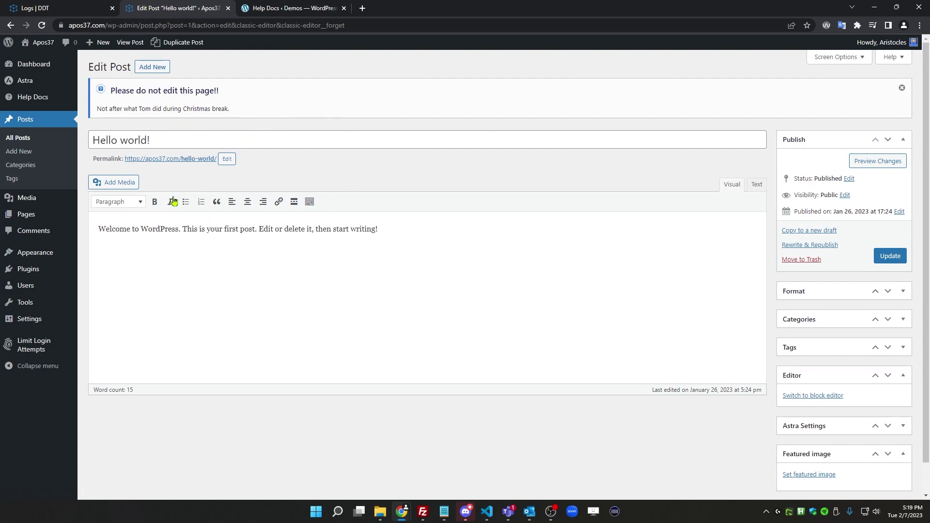
click(24, 140)
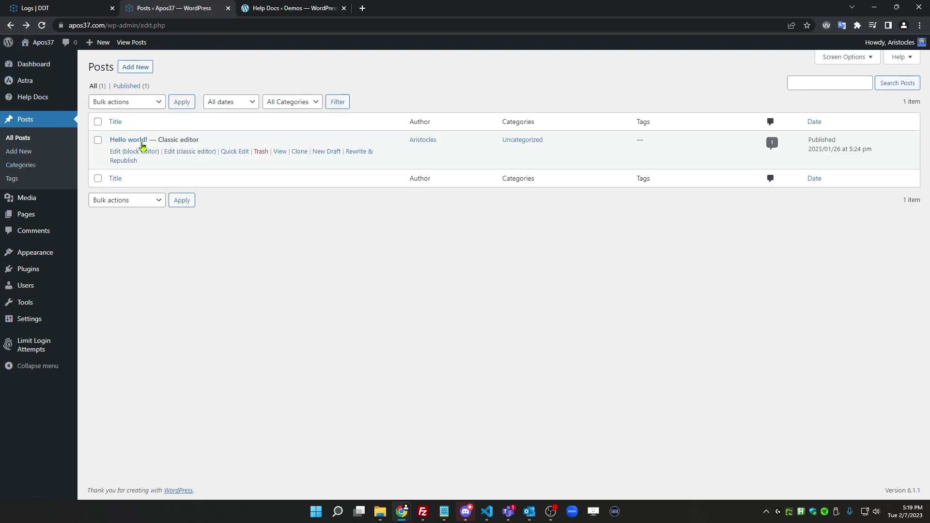
click(143, 153)
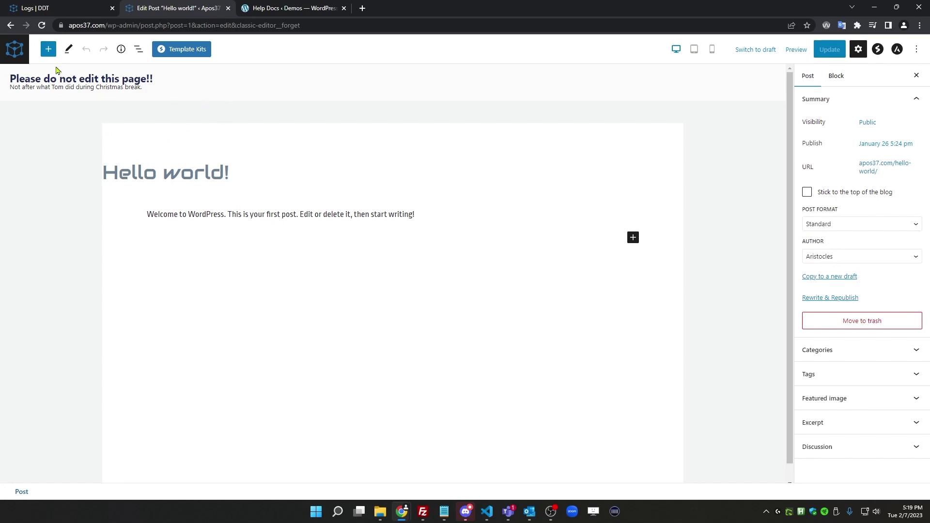
click(11, 26)
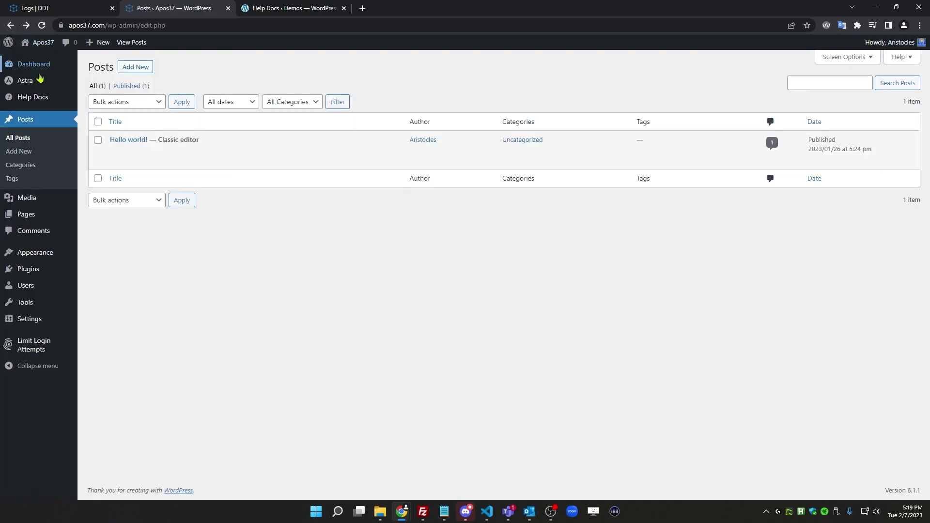
Set the document's page location to Side, keep Default priority, and update it
mouse_move(41, 96)
click(103, 116)
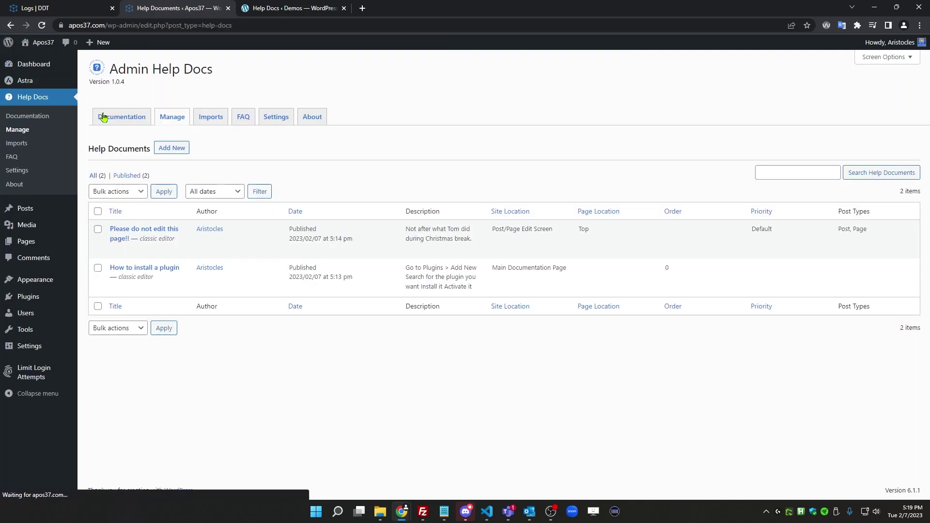
click(114, 251)
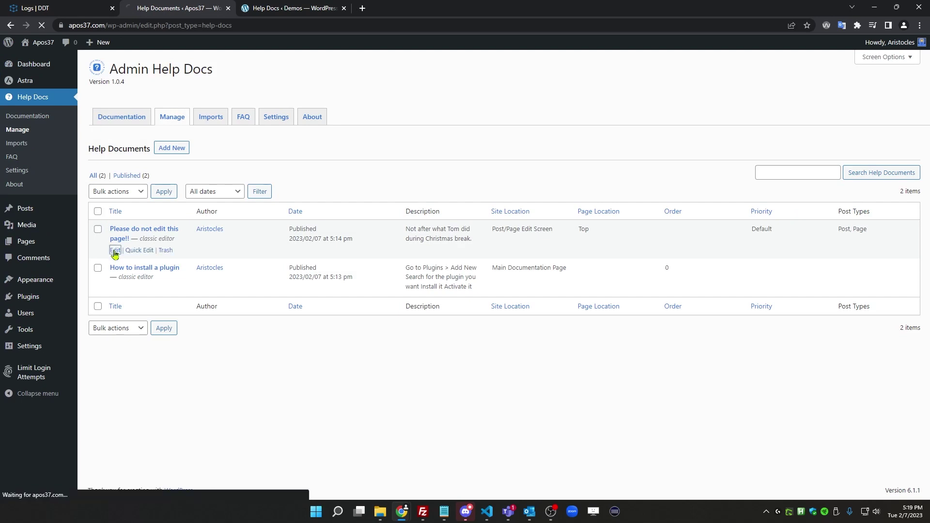
scroll(322, 272, down, 4)
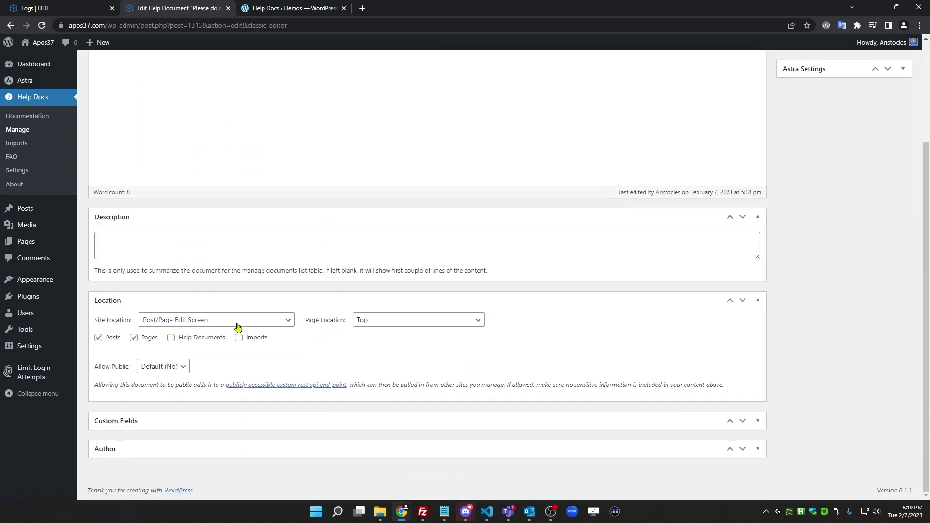
click(359, 323)
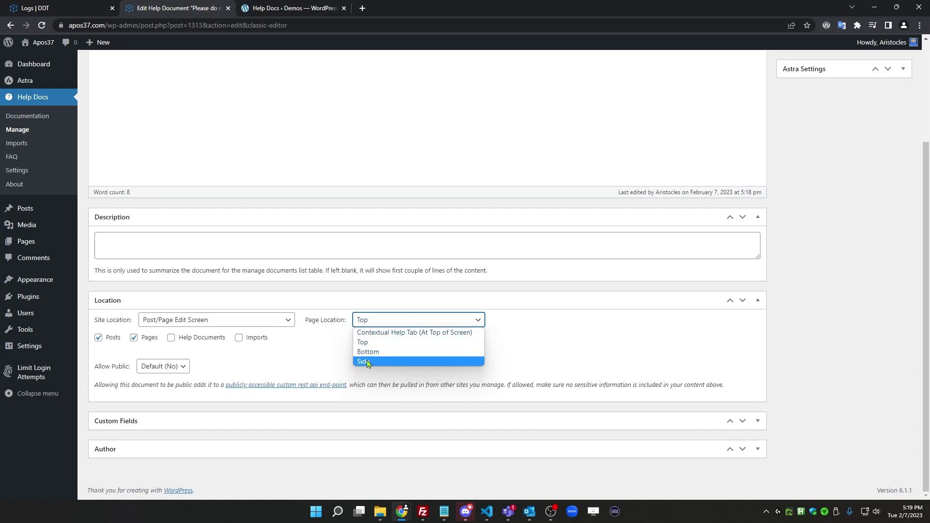
click(415, 363)
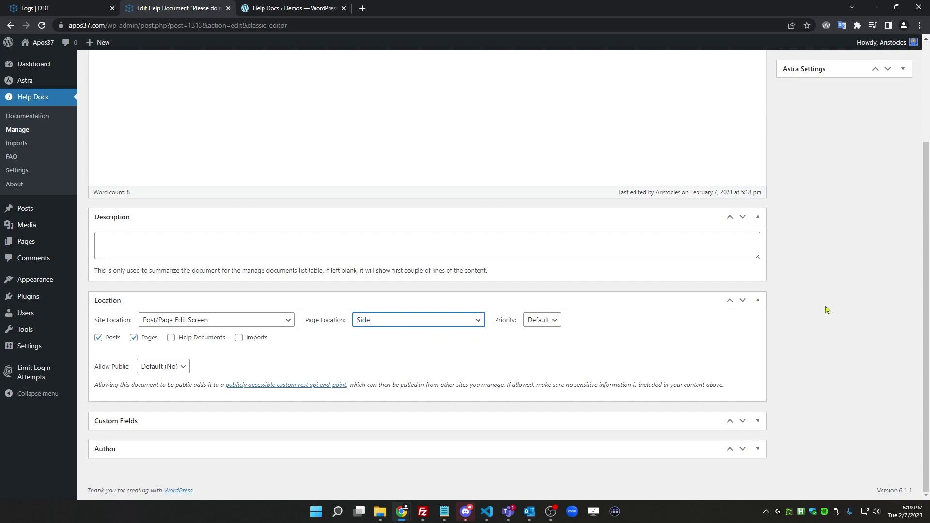
click(549, 321)
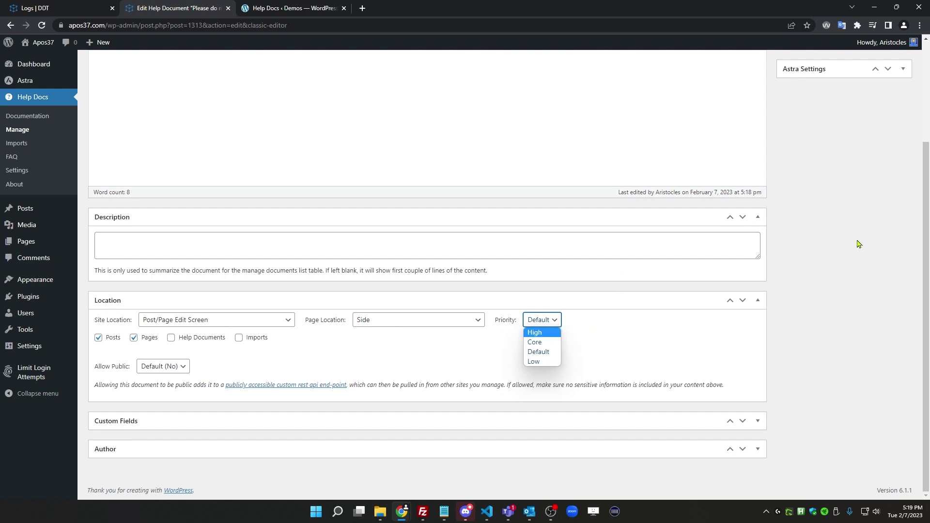
scroll(843, 184, up, 3)
click(890, 169)
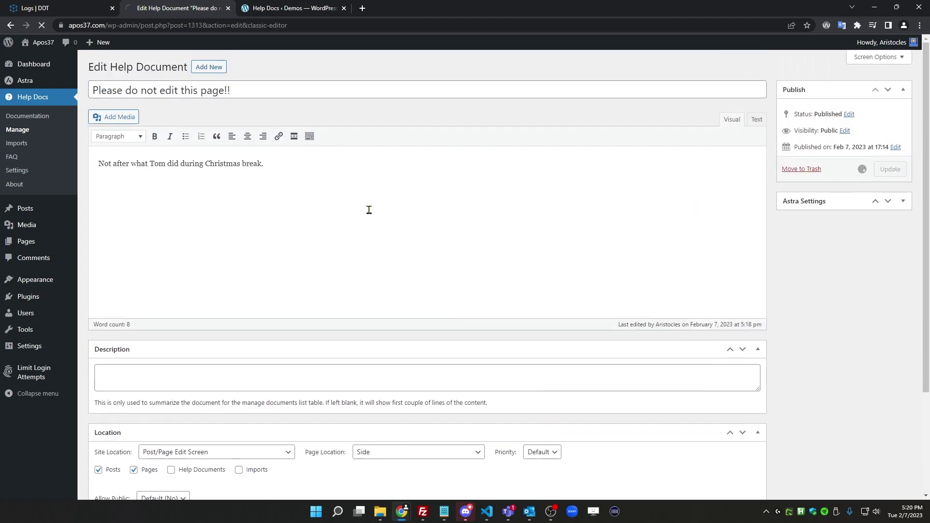
mouse_move(46, 212)
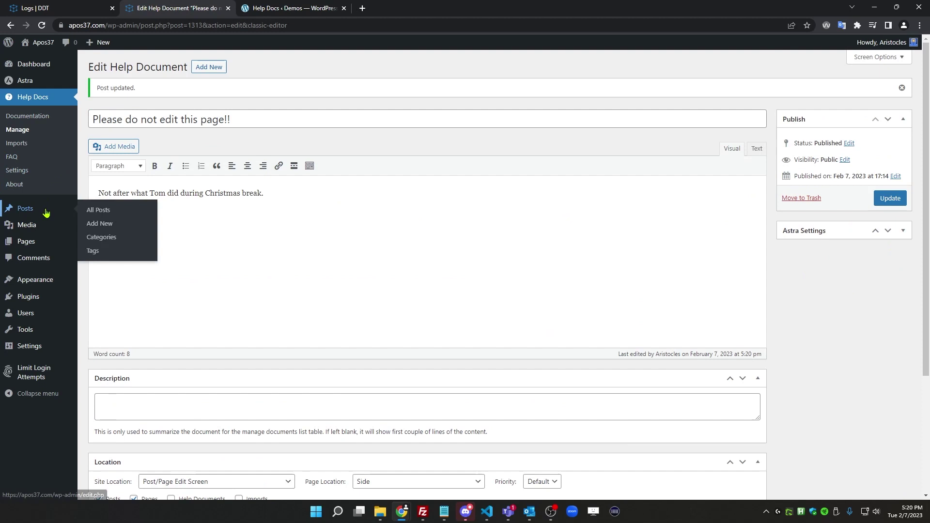
click(106, 211)
Verify the sidebar help box on Hello world! in the classic and block editors, then go back
mouse_move(137, 153)
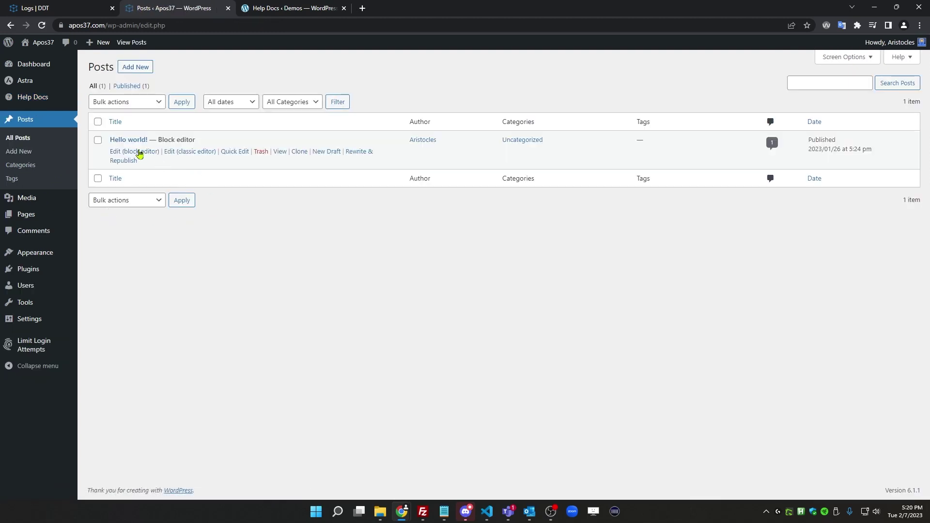
click(185, 153)
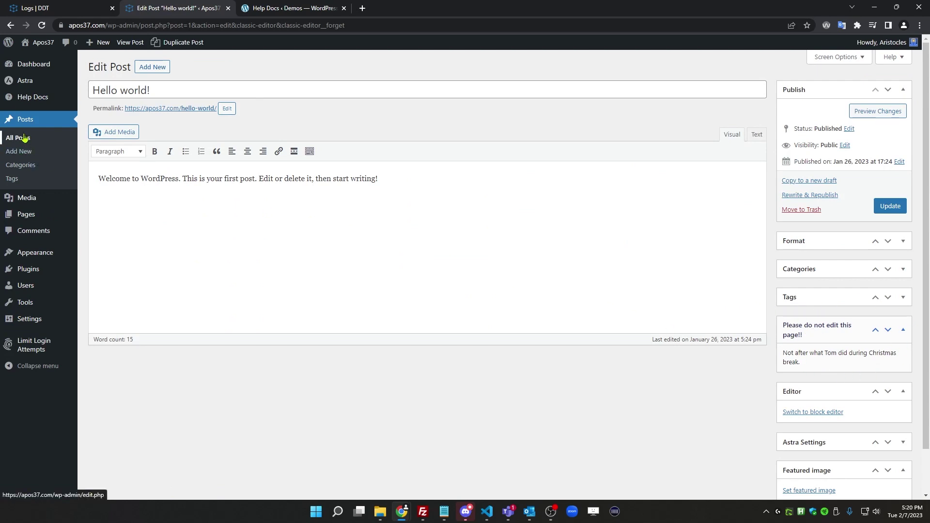
click(10, 25)
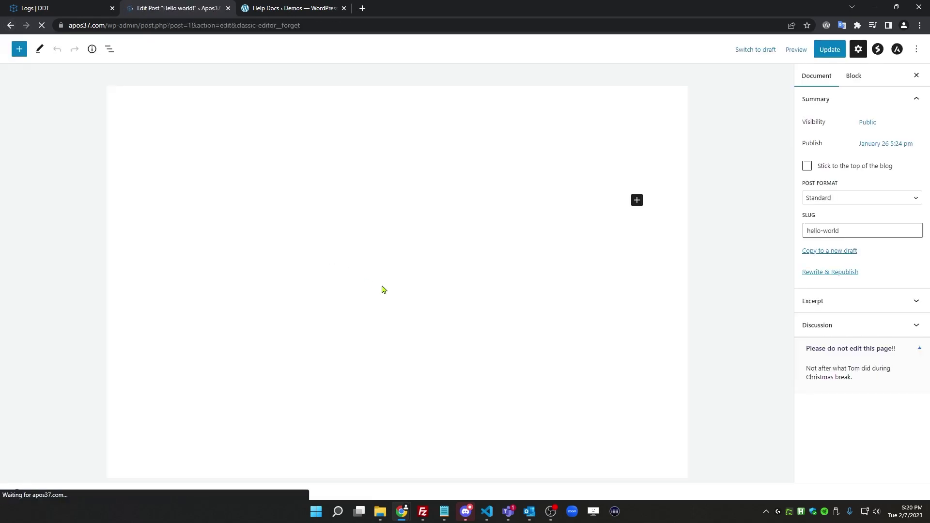
scroll(880, 455, down, 1)
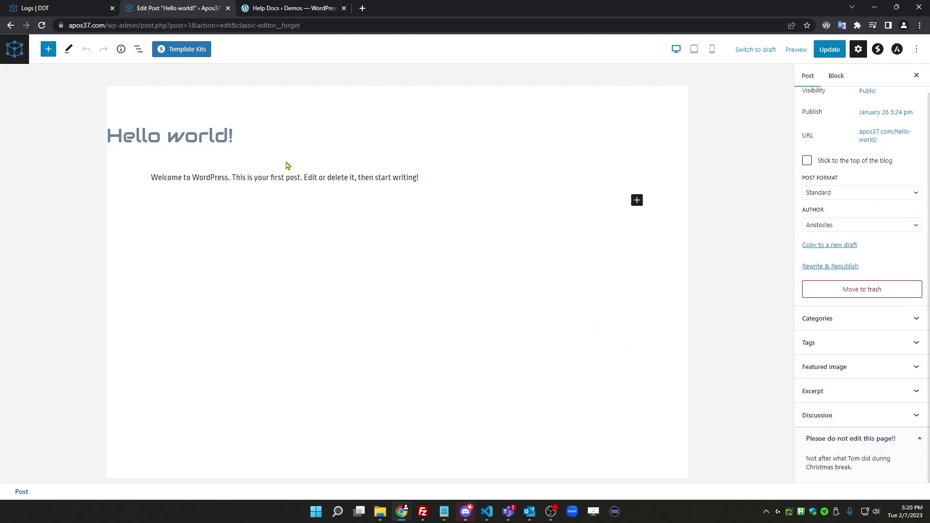
click(10, 25)
click(10, 25)
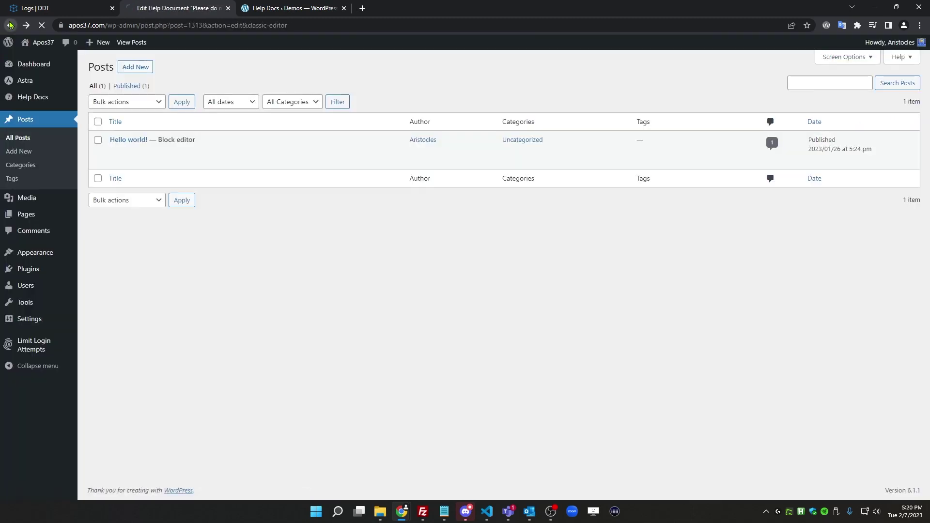
Set the document's page location to Contextual Help Tab and update it
scroll(417, 361, down, 2)
click(417, 361)
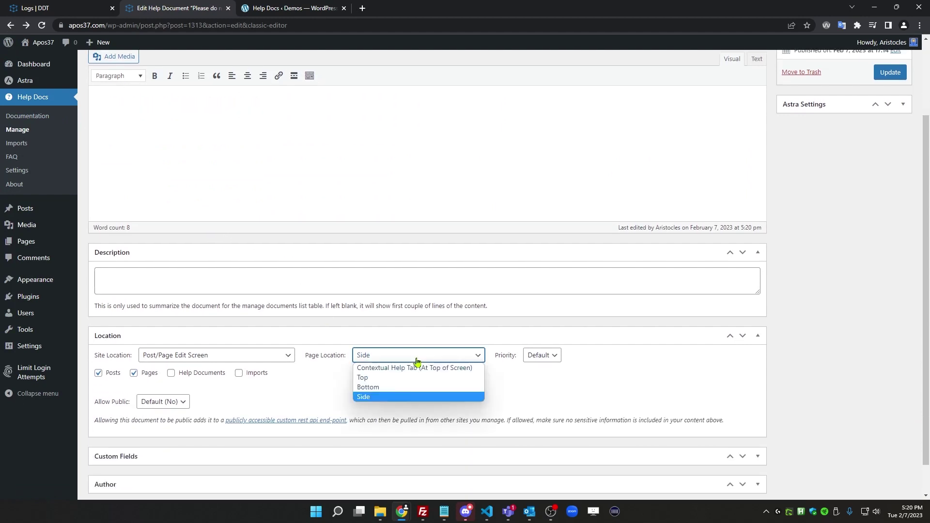
click(417, 370)
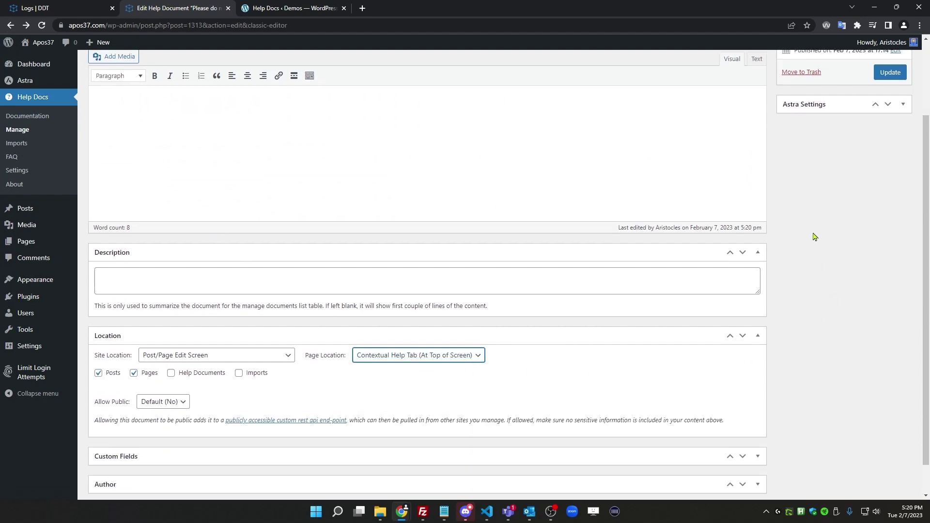
click(891, 73)
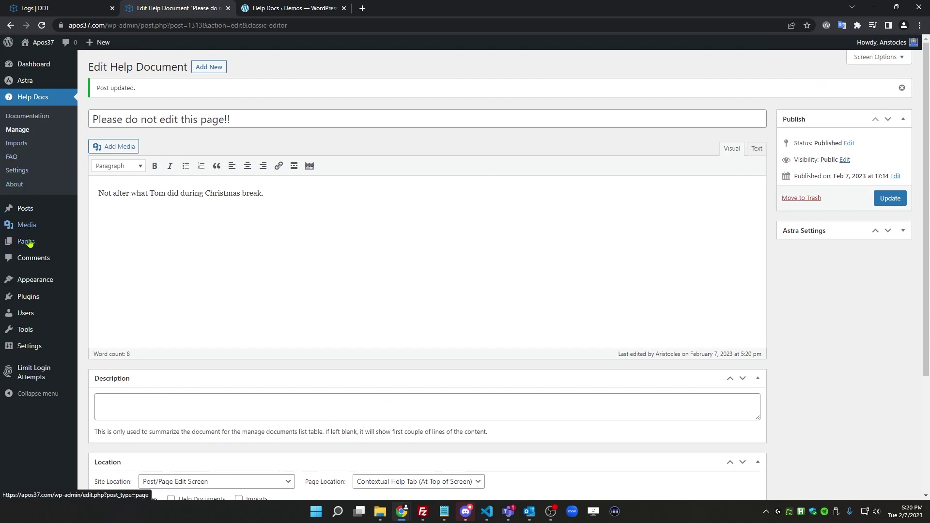
Confirm the note appears in Hello world!'s Help tab (classic) and Help panel (block editor)
click(46, 213)
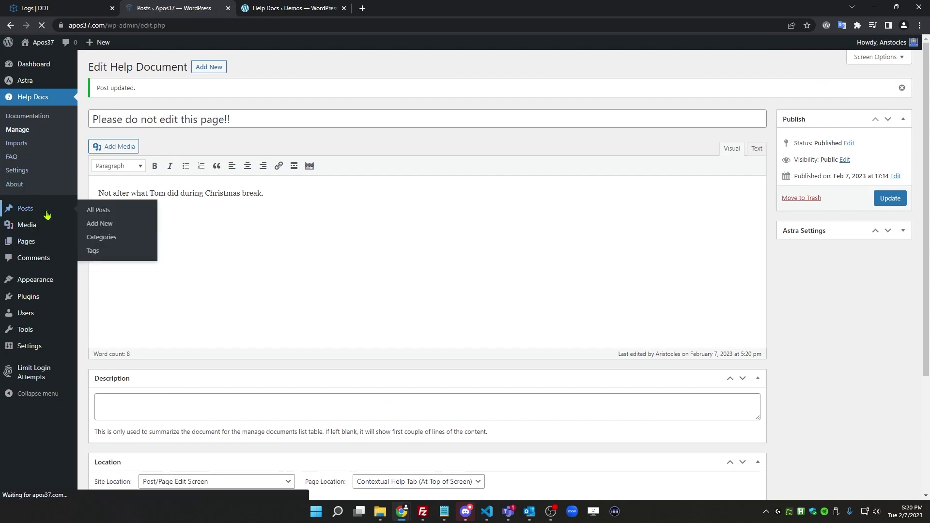
click(194, 152)
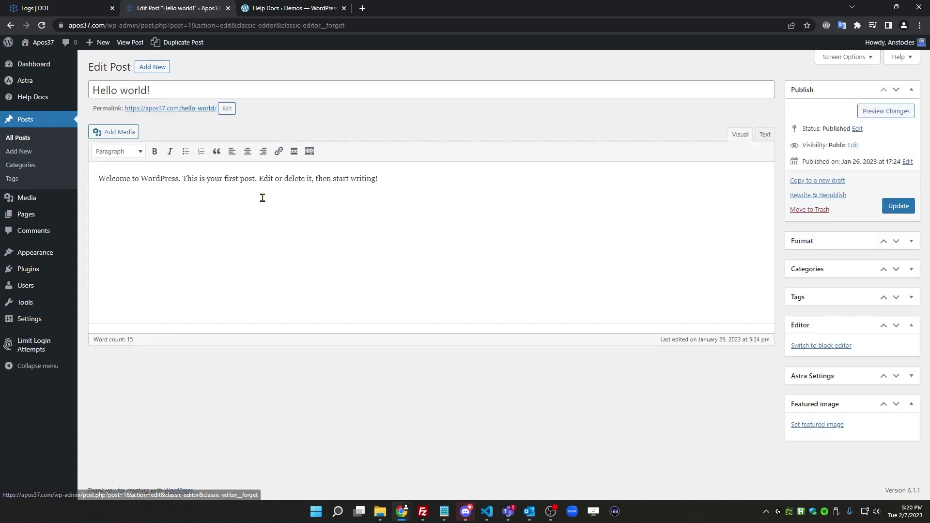
click(902, 57)
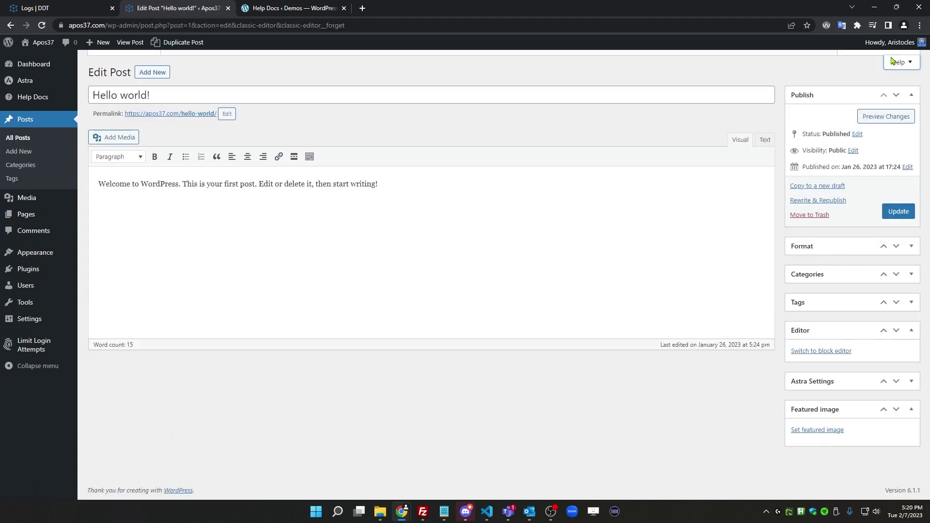
click(147, 148)
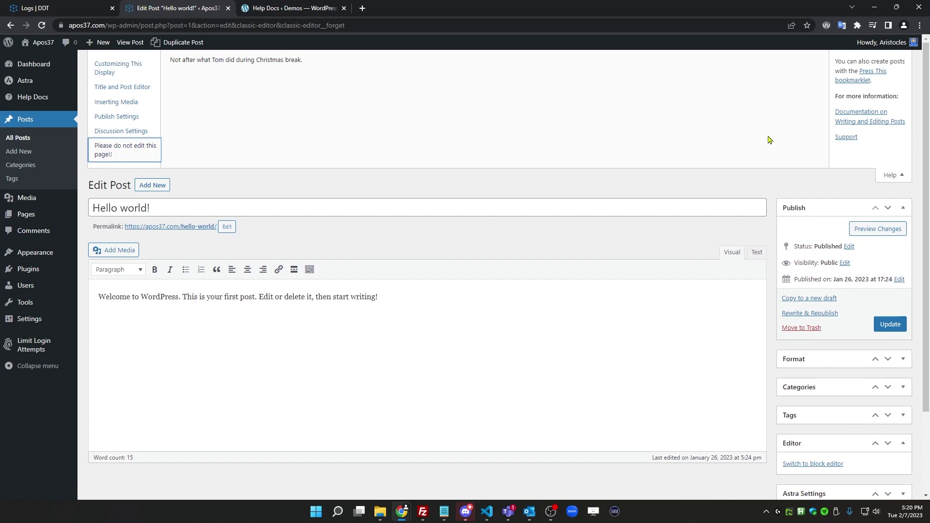
click(891, 175)
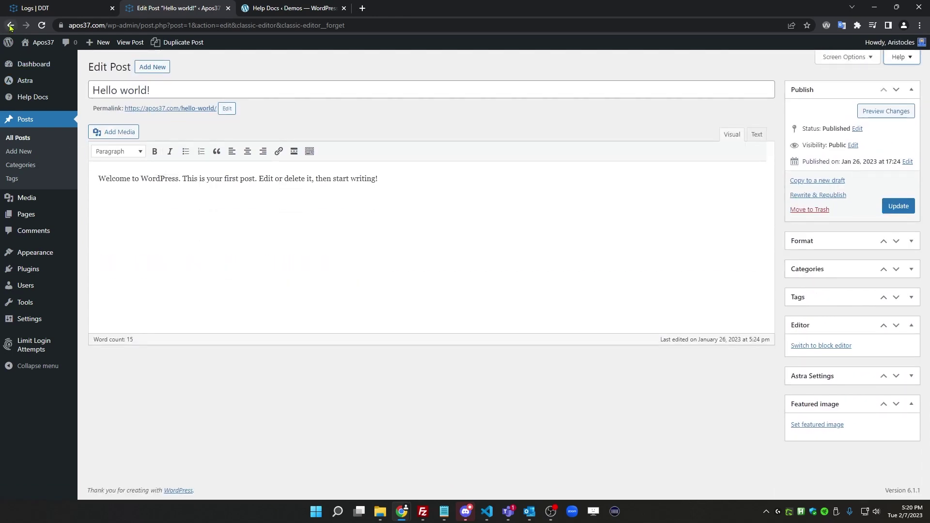
click(9, 26)
click(137, 155)
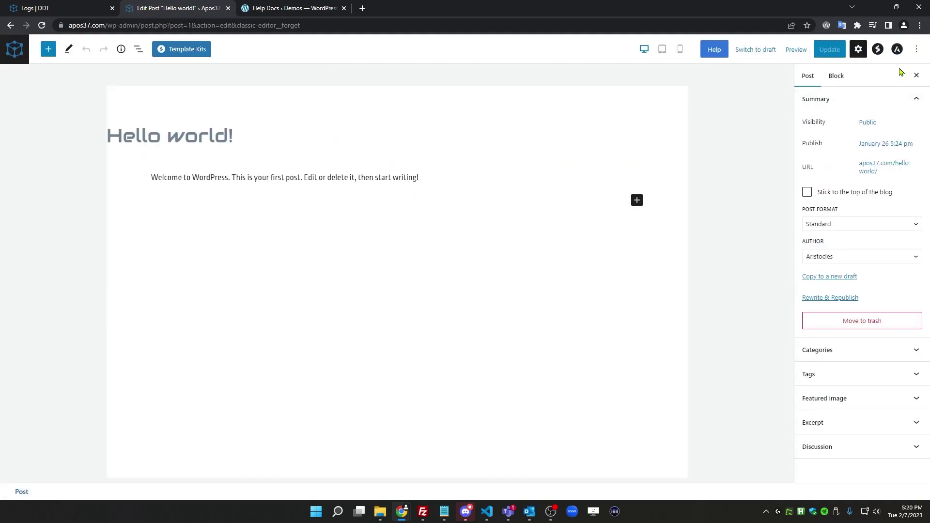
click(710, 49)
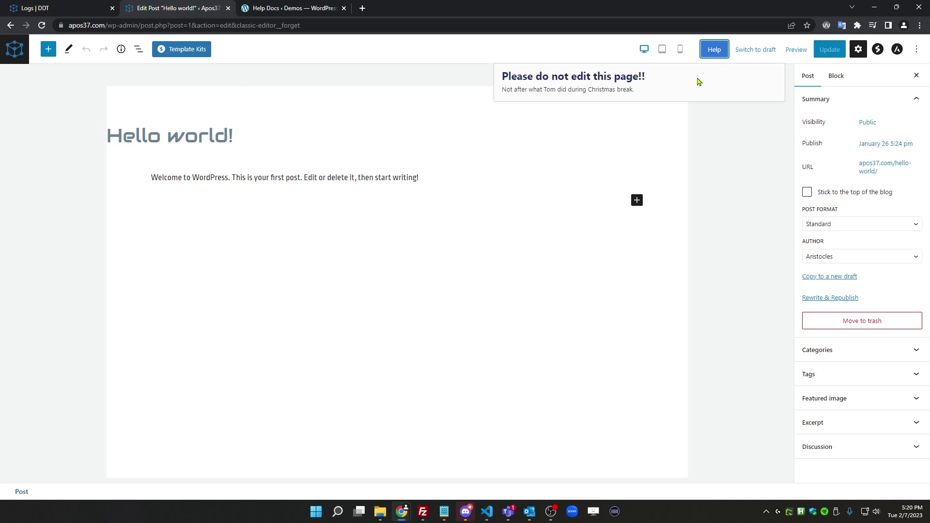
click(9, 25)
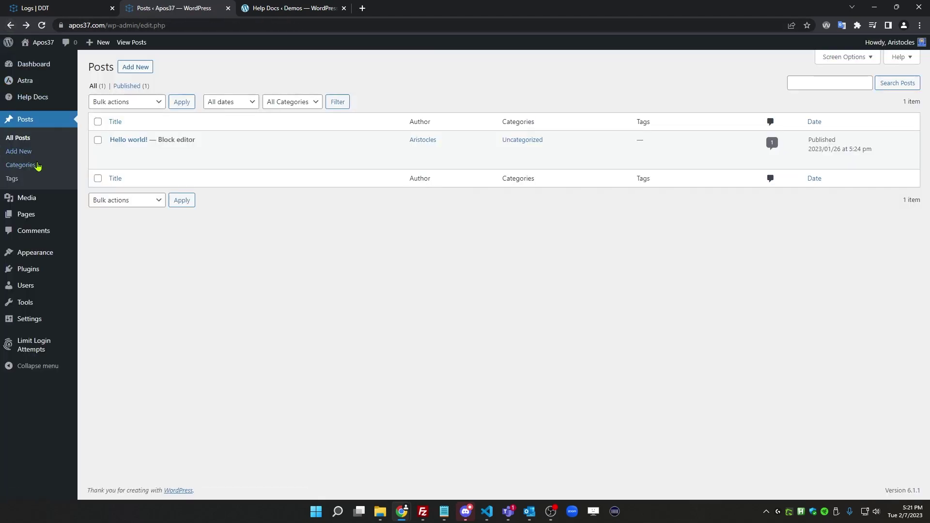
Set the document's site location to Admin Bar Menu and update it
mouse_move(50, 97)
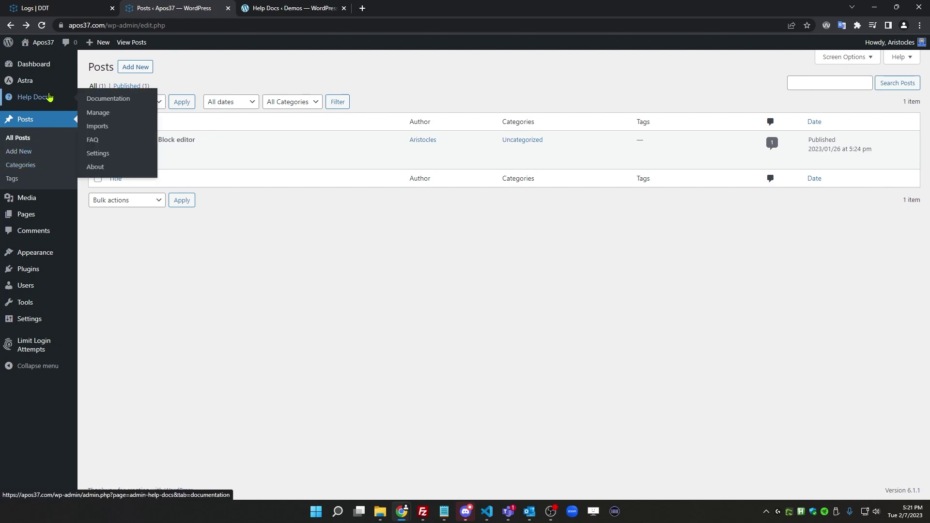
click(99, 113)
click(120, 250)
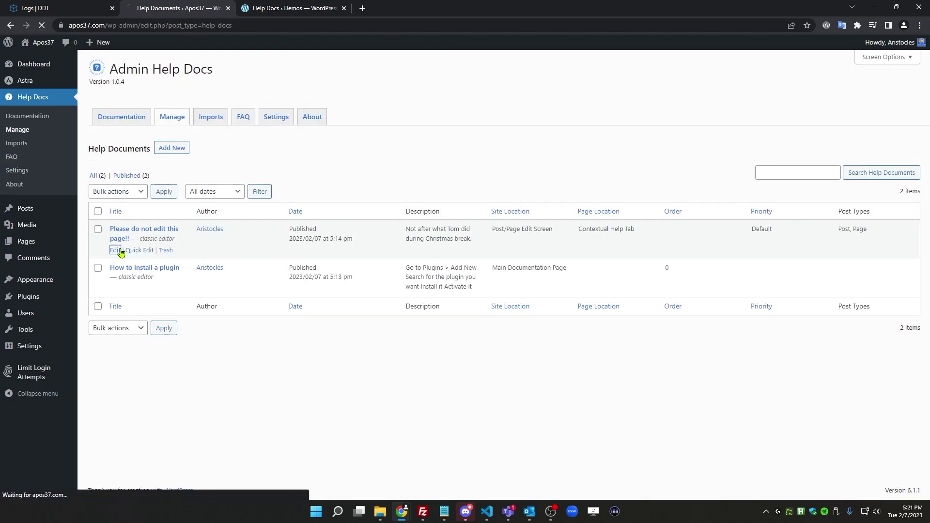
scroll(180, 307, down, 3)
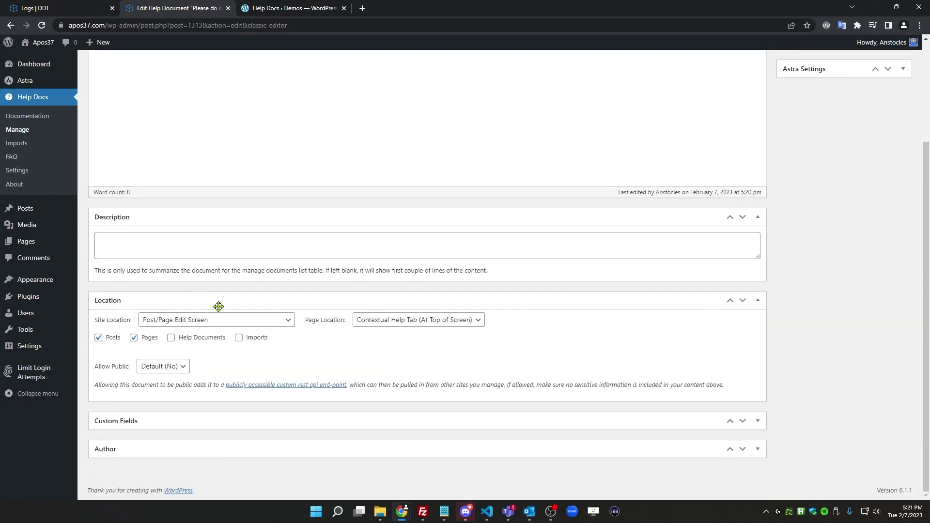
click(242, 322)
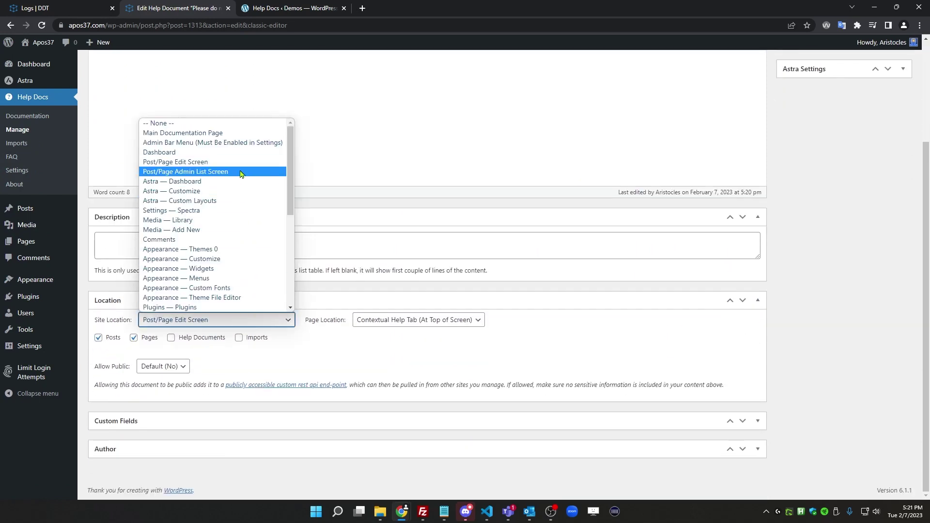
click(240, 143)
scroll(904, 154, up, 3)
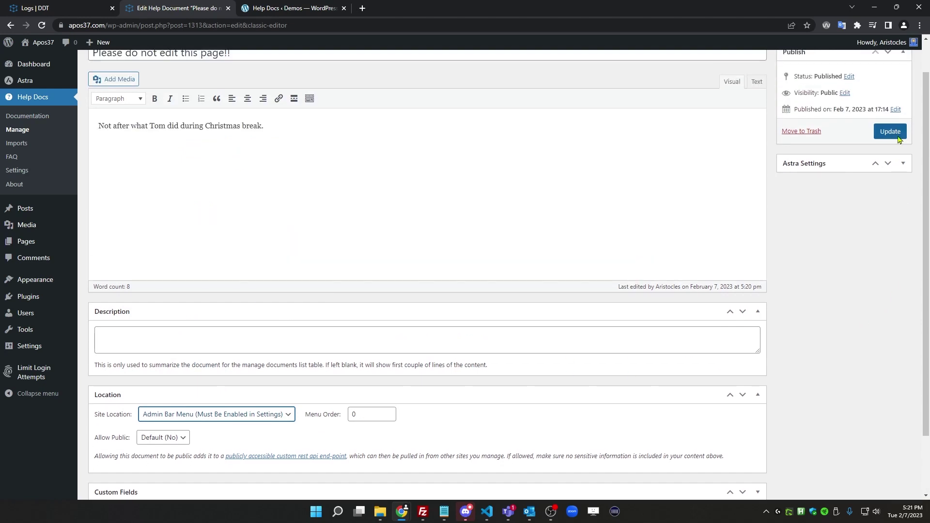
click(890, 169)
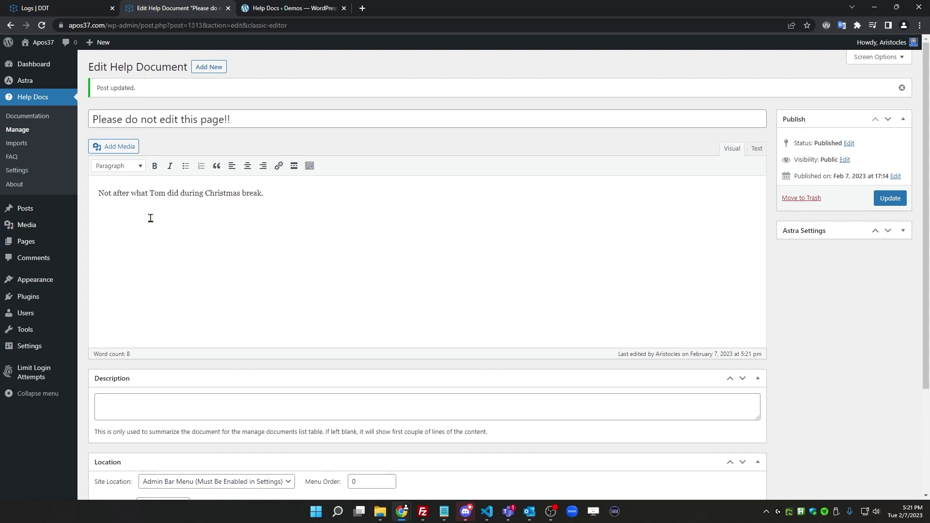
Enable the Admin Bar Menu Quick Link in Help Docs settings, save, and return to Manage
click(36, 173)
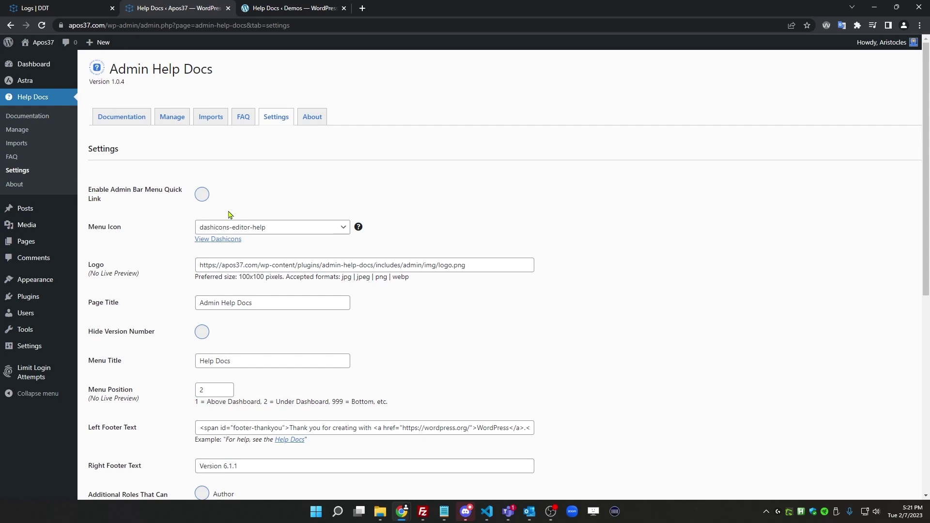
click(202, 195)
scroll(166, 241, down, 7)
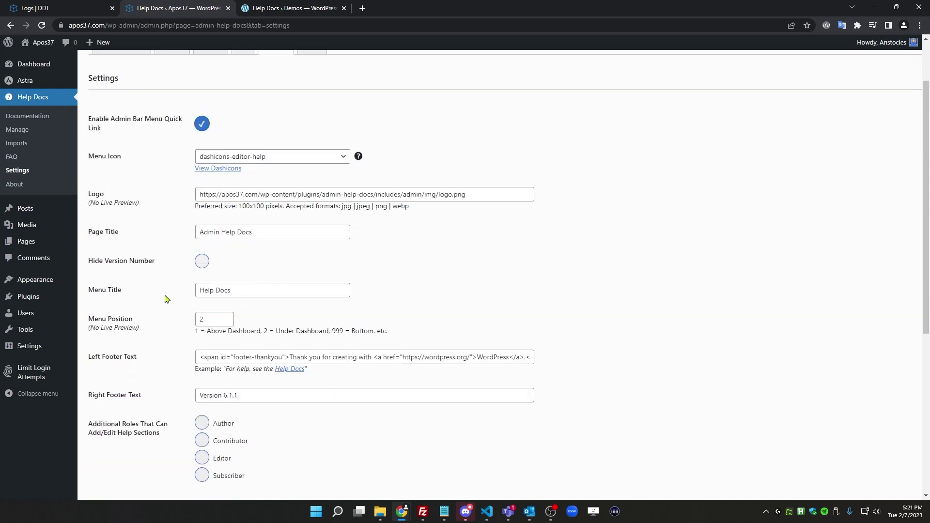
click(125, 436)
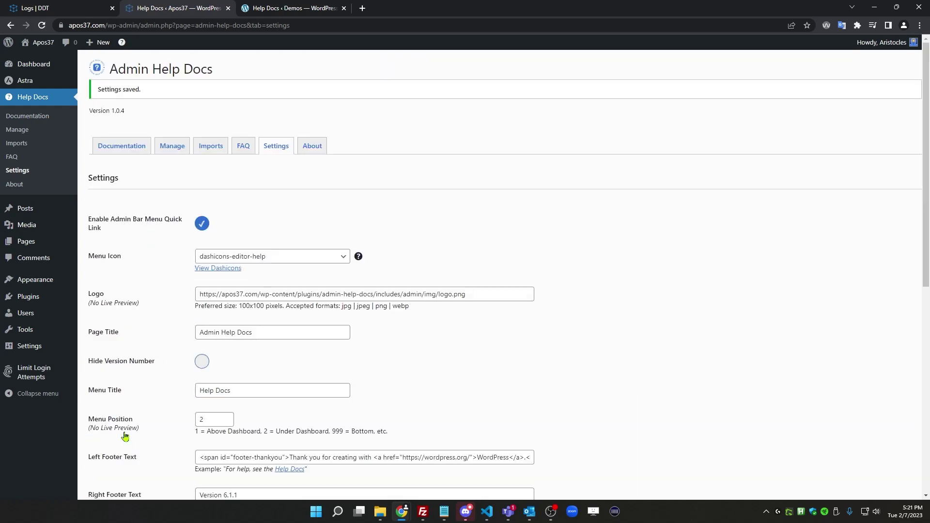
mouse_move(121, 43)
click(24, 130)
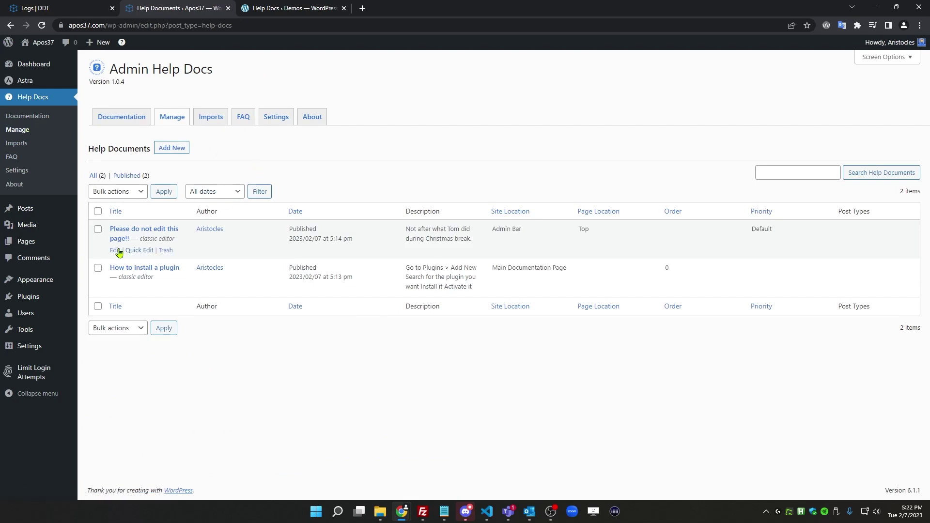
click(119, 252)
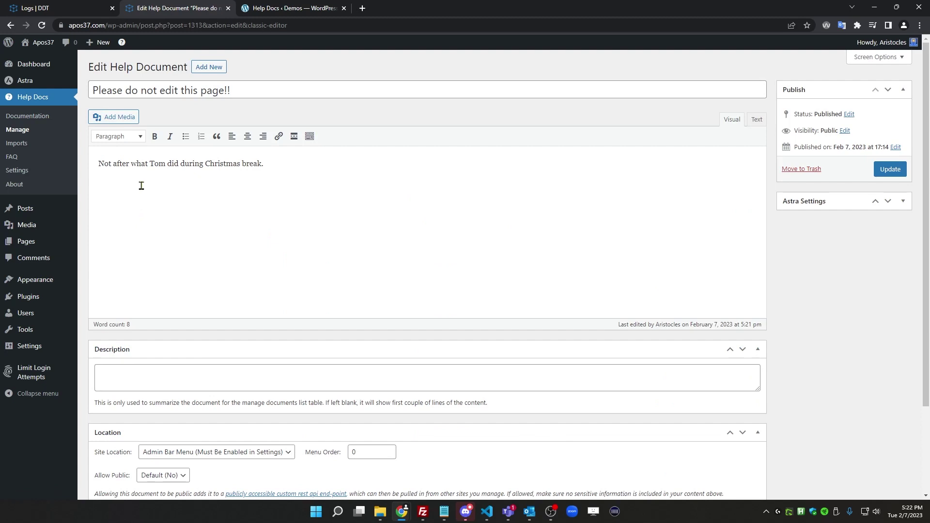
drag(396, 170, 105, 172)
drag(357, 166, 80, 165)
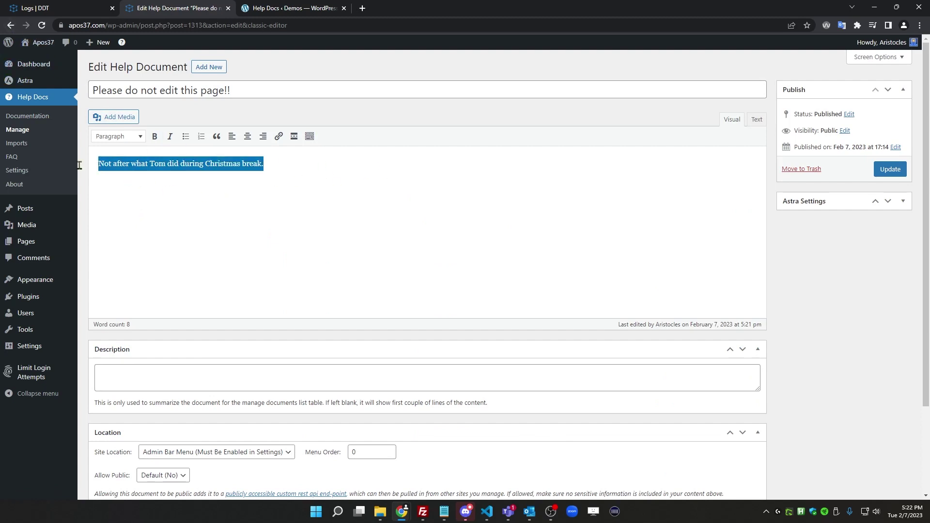
key(BackSpace)
text(https://google.com)
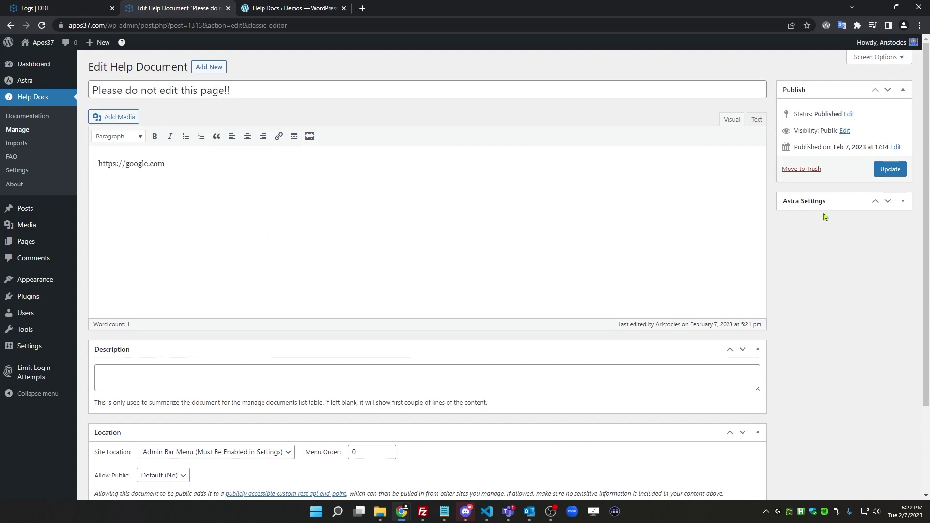
click(894, 172)
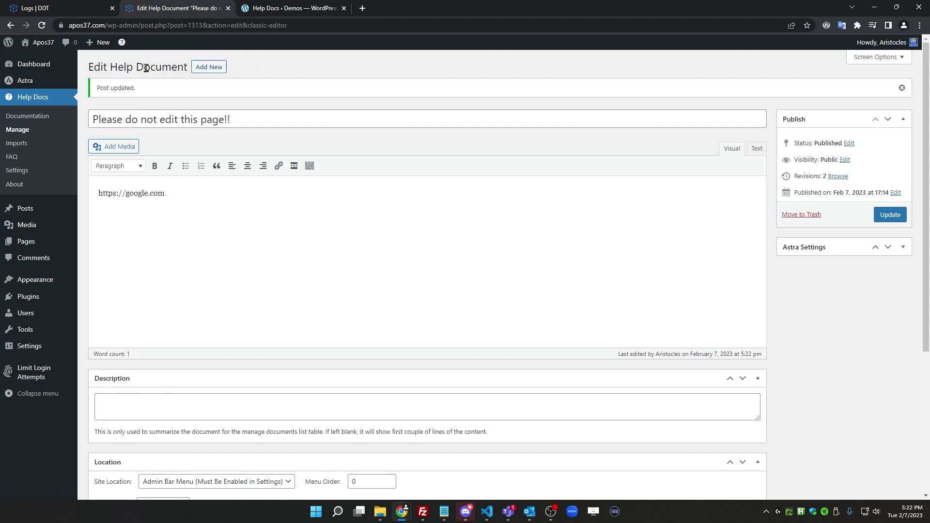
Try dashicons-flag, then settle on dashicons-info-outline as the help docs menu icon
mouse_move(122, 42)
click(14, 173)
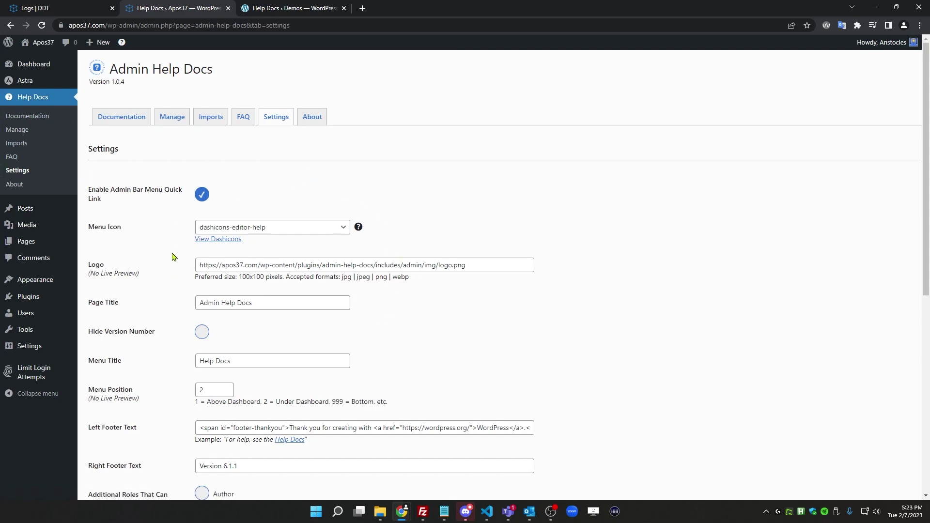
scroll(175, 231, down, 1)
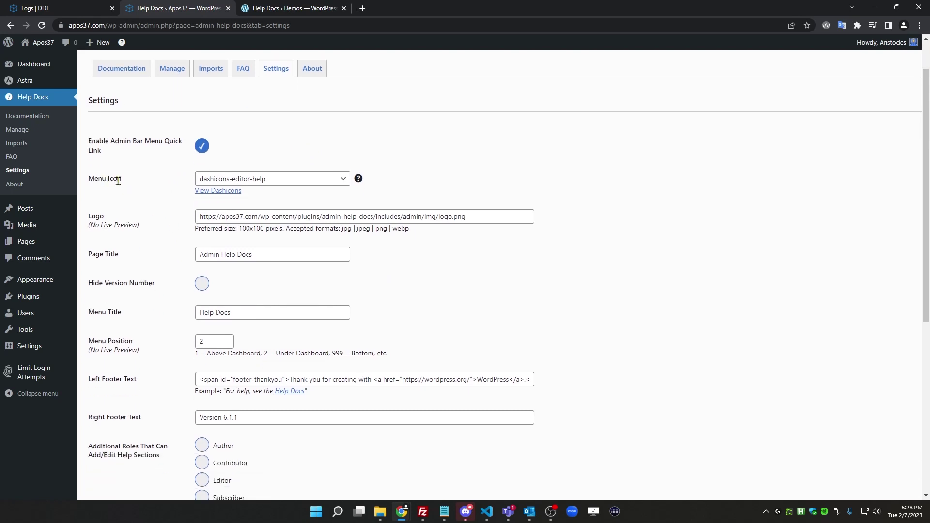
scroll(117, 181, up, 1)
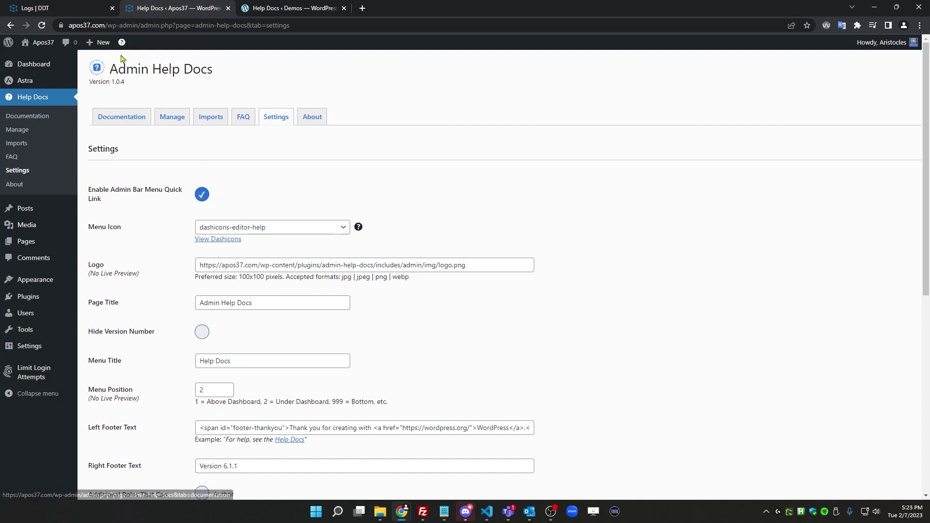
click(318, 229)
scroll(296, 300, down, 6)
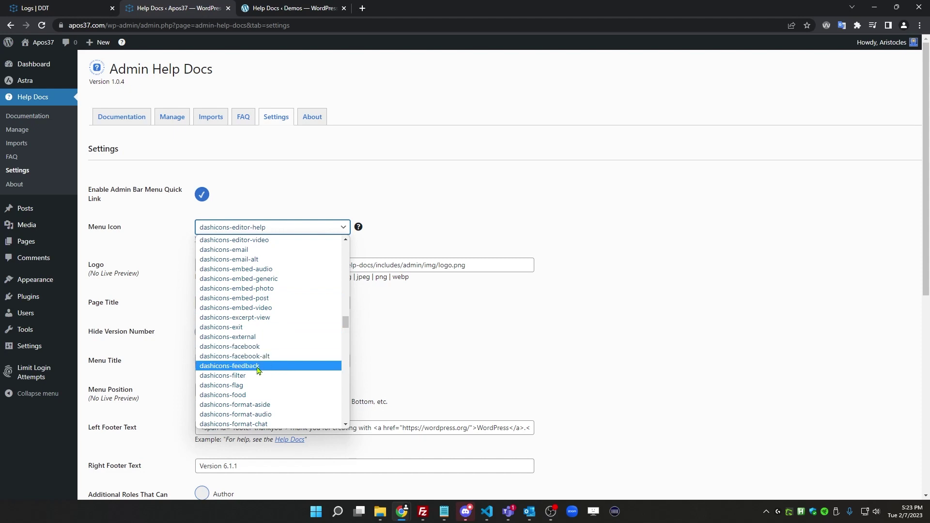
click(257, 385)
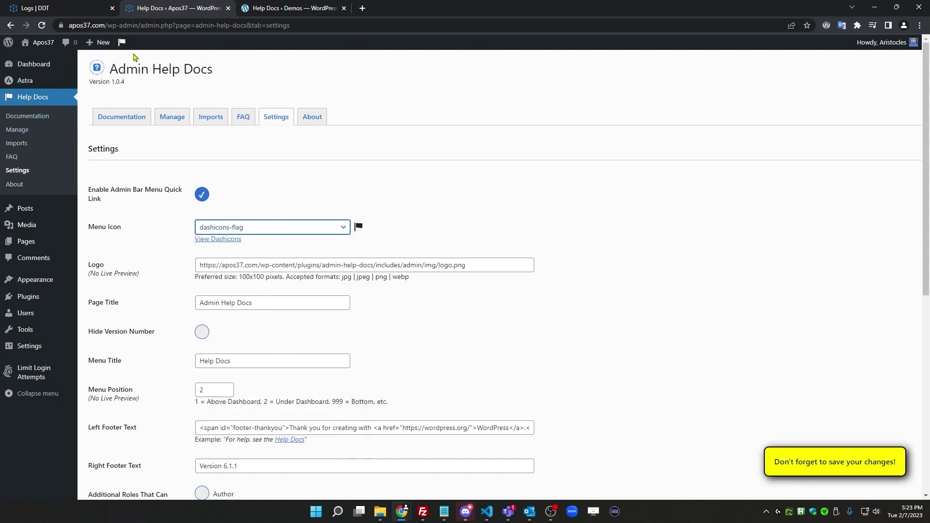
click(278, 229)
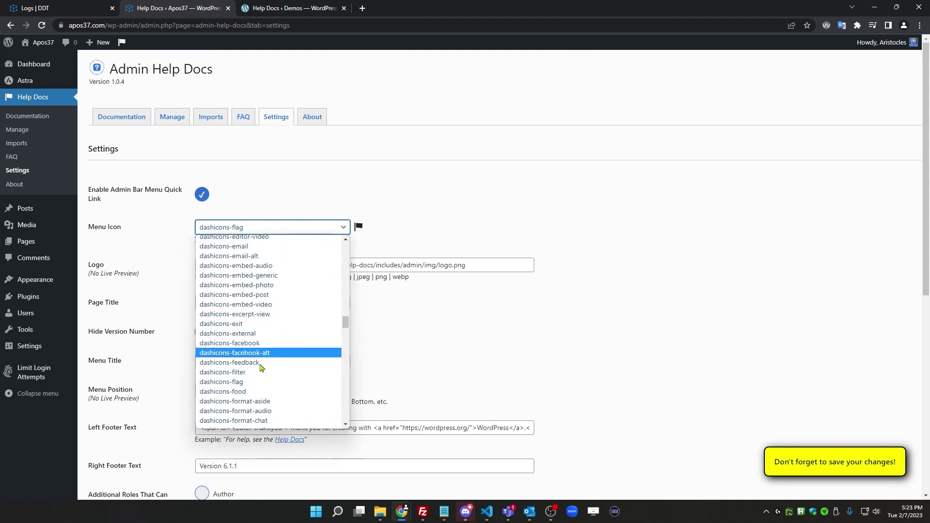
scroll(260, 367, down, 10)
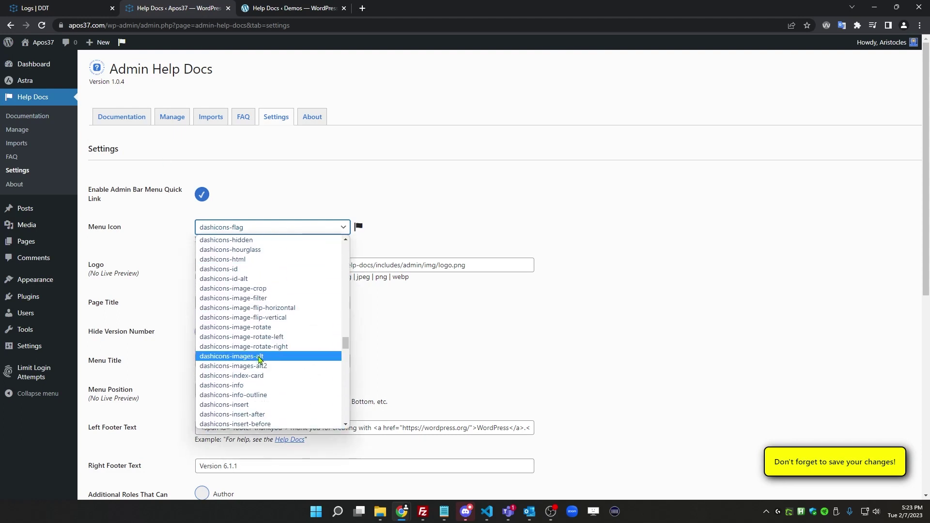
scroll(261, 359, down, 2)
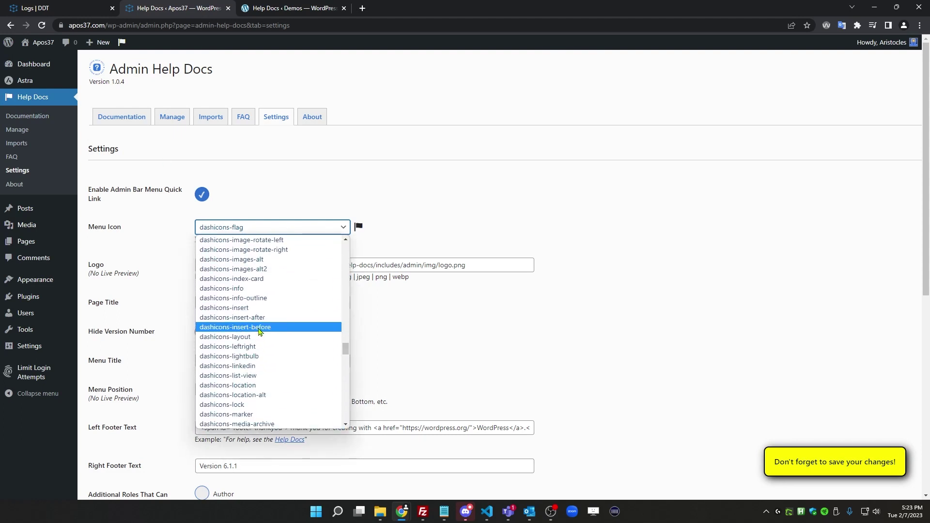
click(245, 299)
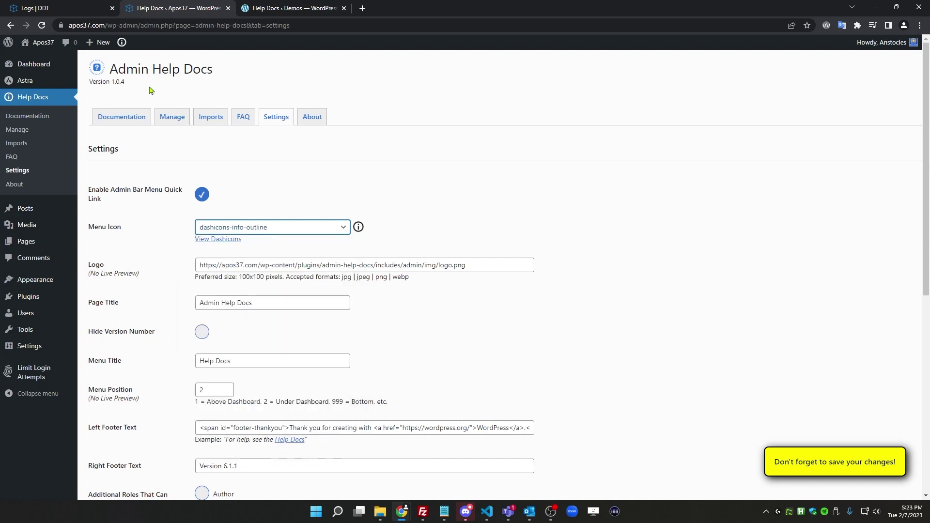
scroll(237, 239, down, 1)
scroll(237, 239, down, 2)
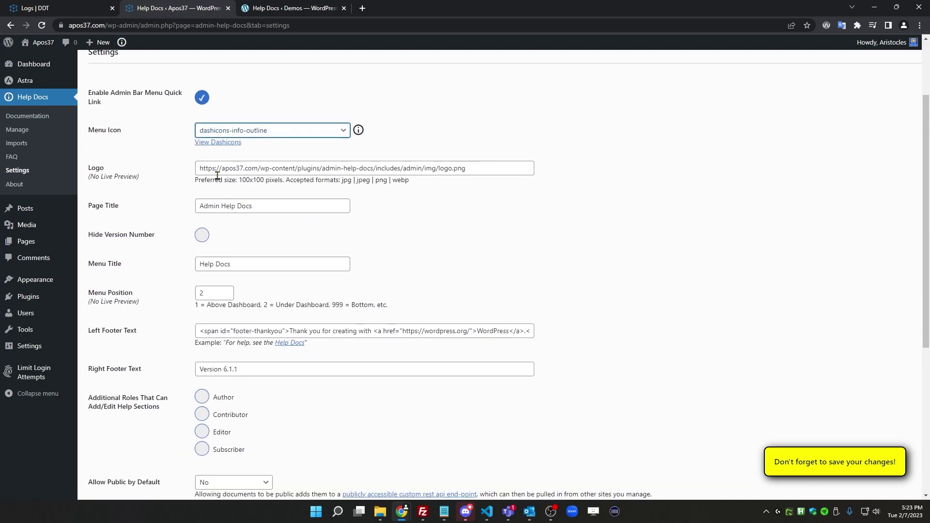
scroll(240, 209, up, 1)
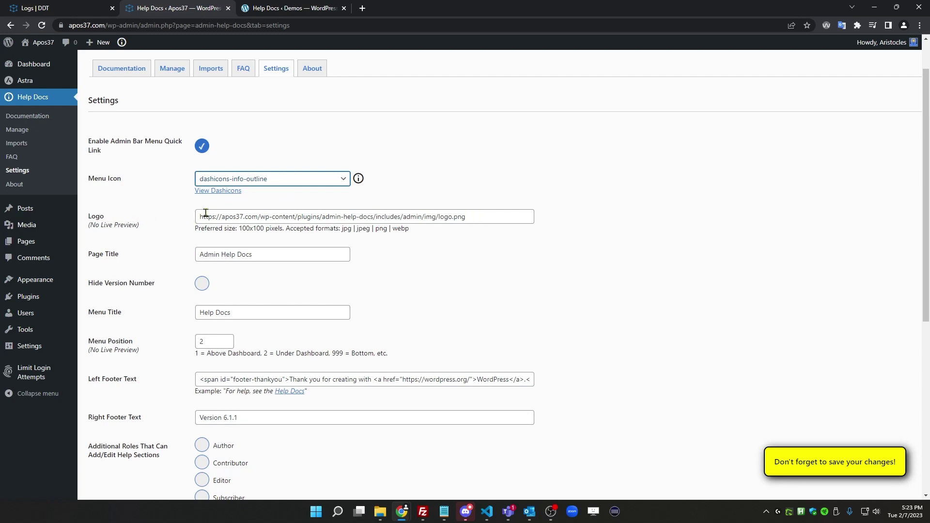
scroll(170, 143, up, 1)
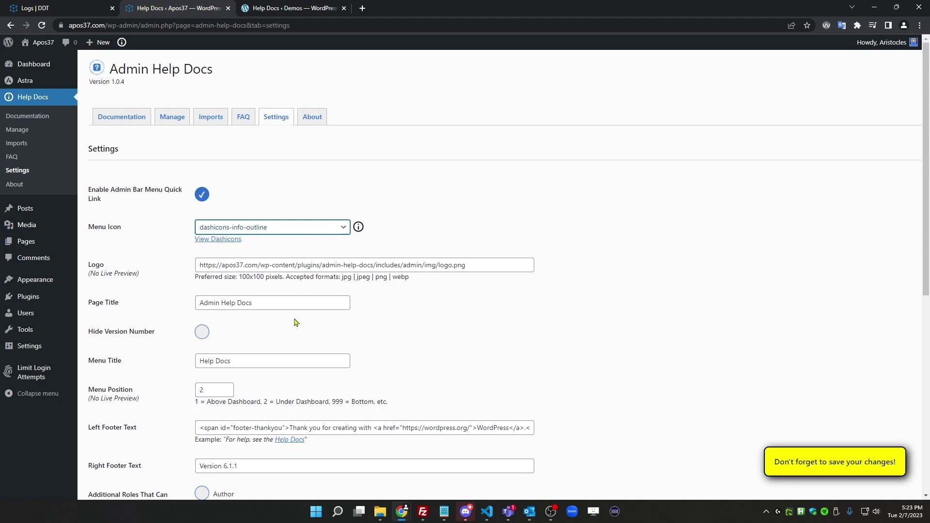
Rename the settings page title from Admin Help Docs to 'Help for Dummies'
drag(281, 304, 192, 310)
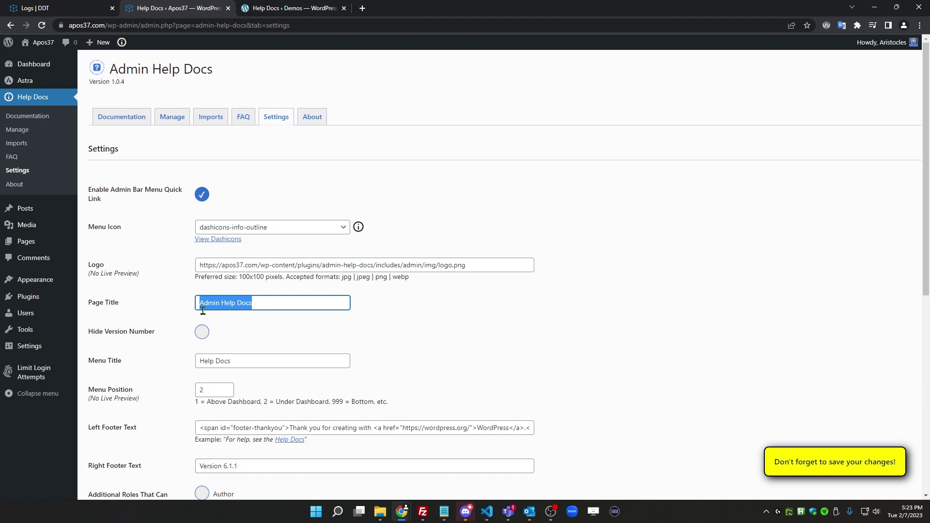
text(Help)
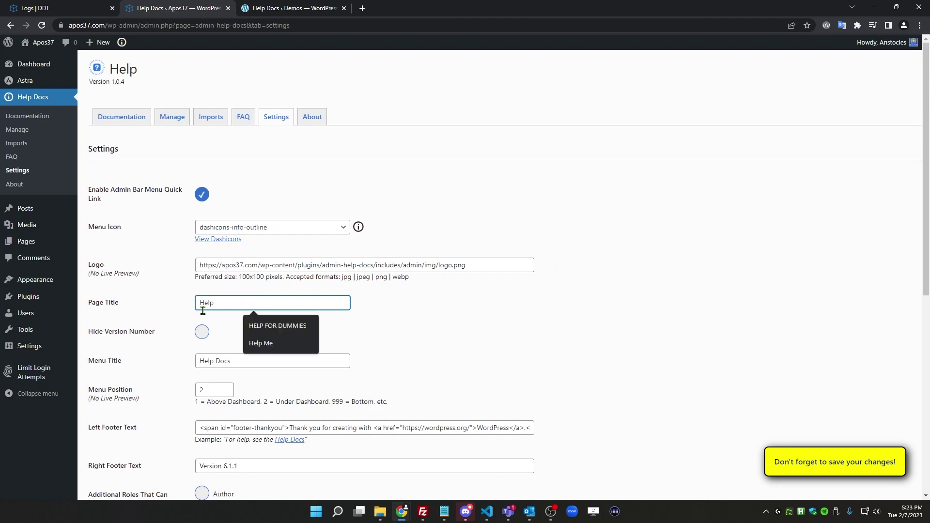
text( for )
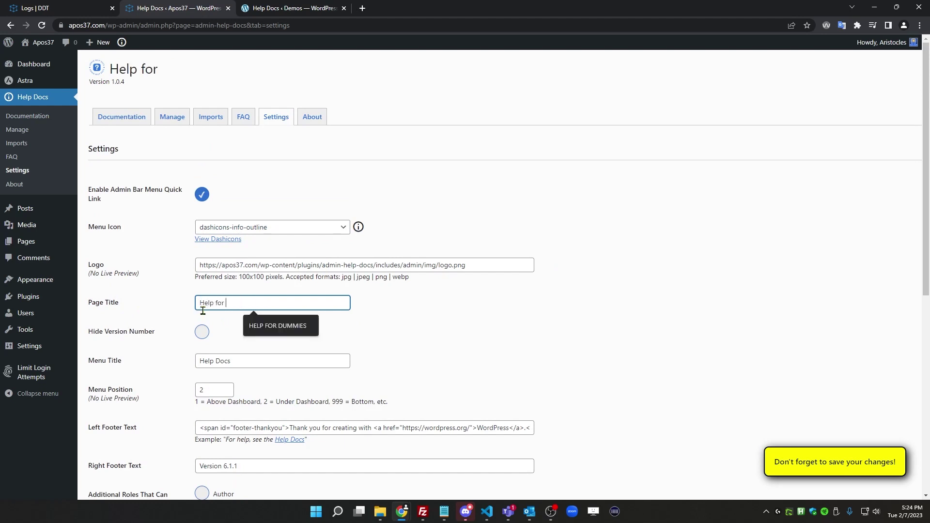
text(Dummies)
click(442, 315)
scroll(264, 297, down, 1)
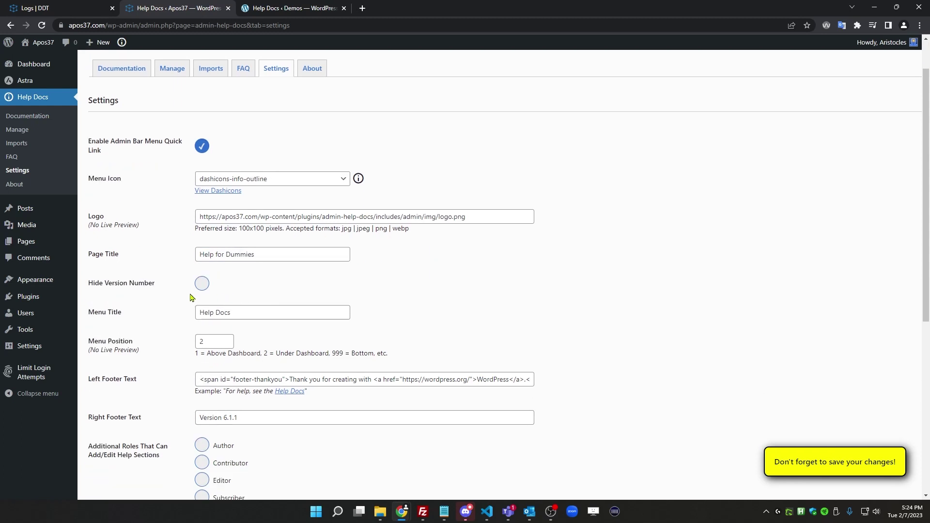
scroll(152, 232, up, 1)
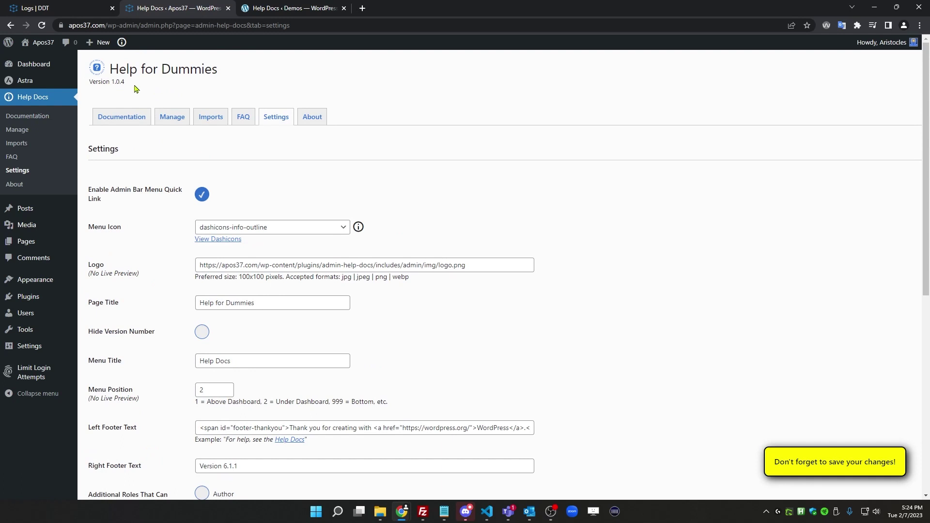
scroll(167, 214, down, 3)
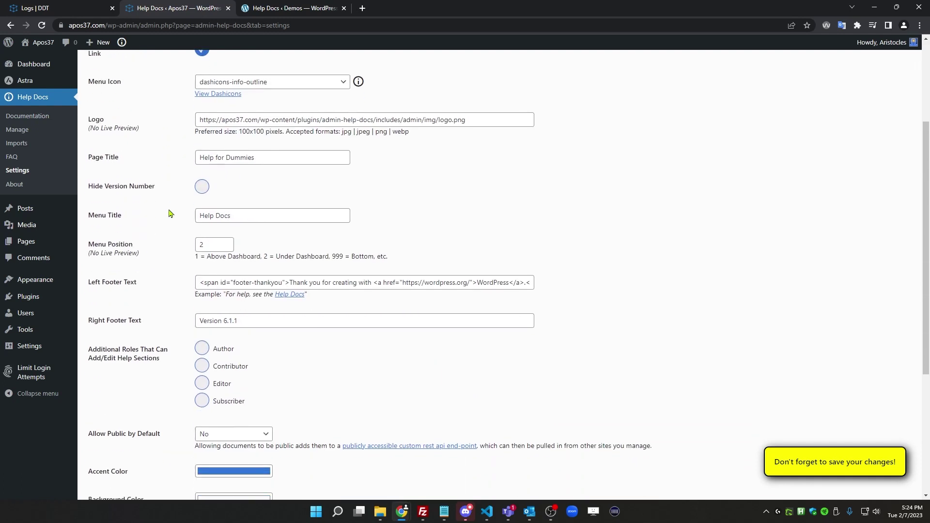
Change the menu title to 'Help For Dummies', set menu position 1, and save
click(248, 216)
drag(247, 216, 218, 218)
text(For Dummies)
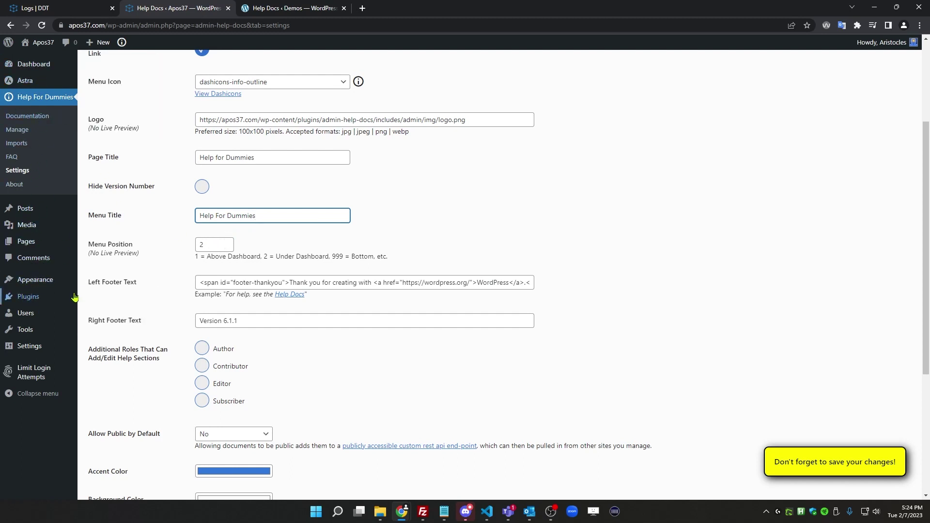
click(205, 246)
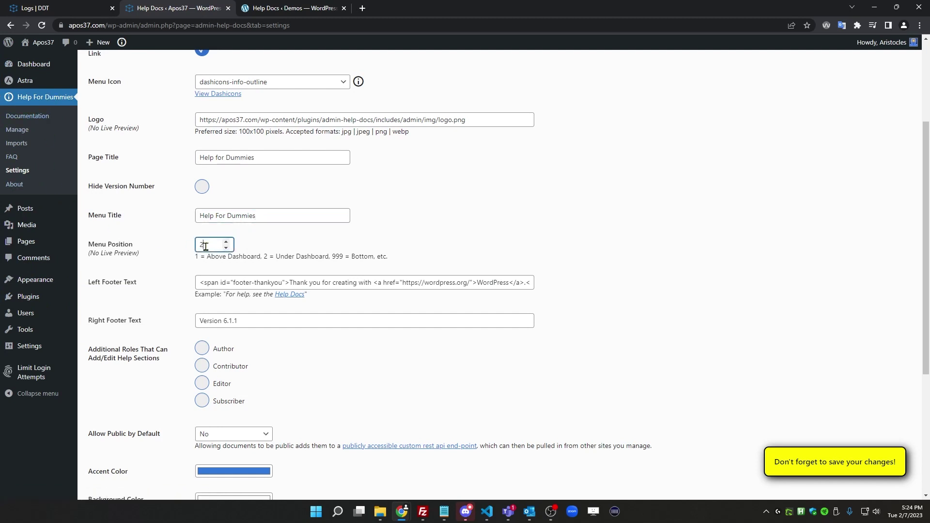
drag(206, 246, 197, 249)
text(1)
scroll(192, 328, down, 5)
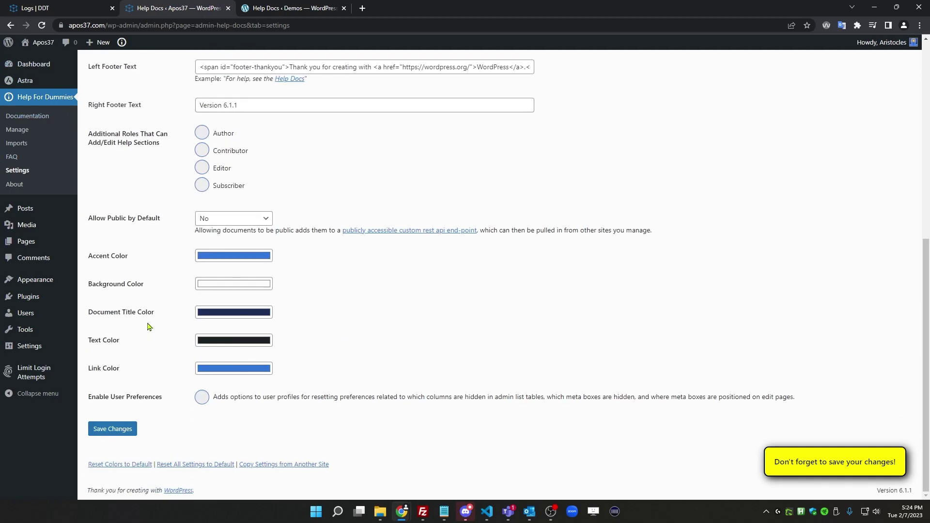
click(127, 428)
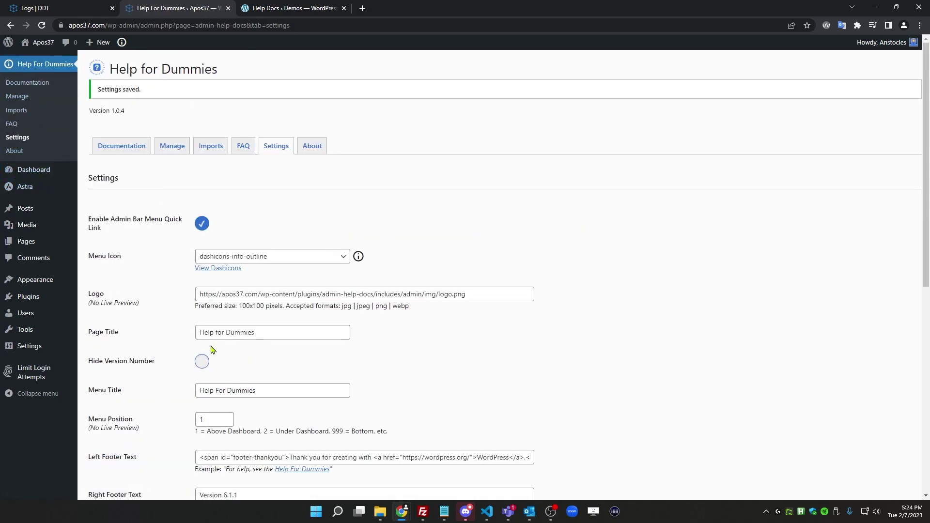
Replace the footer's thank-you wording with 'For more help, contact' and the site owner's name as link text
scroll(211, 310, down, 6)
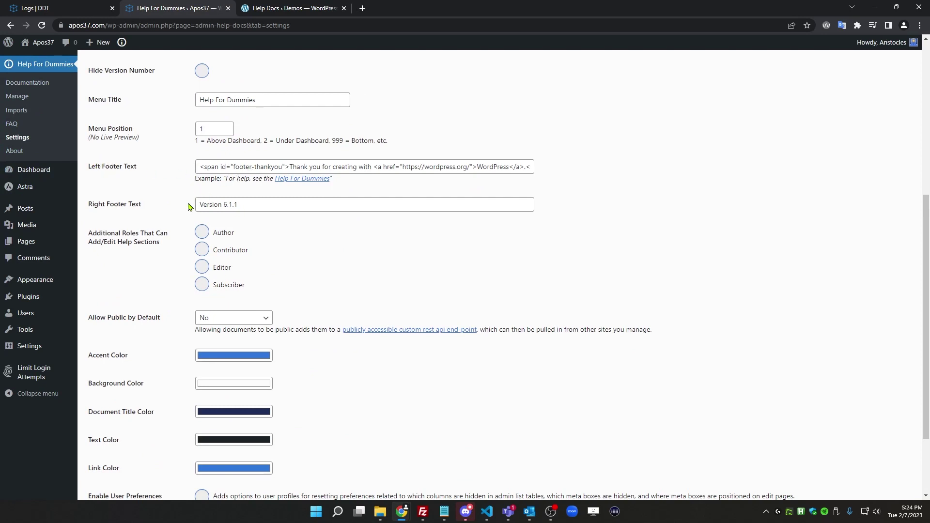
scroll(610, 369, down, 2)
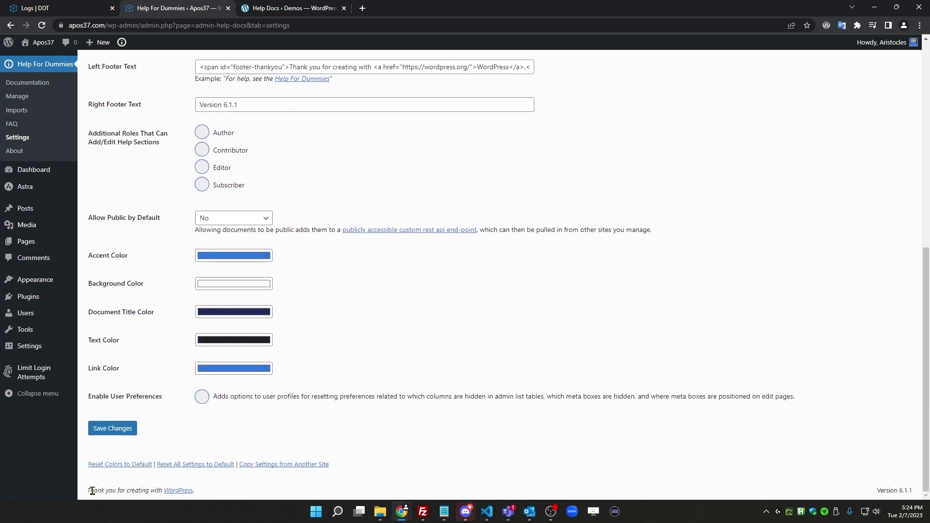
scroll(295, 335, up, 4)
scroll(302, 395, down, 4)
scroll(320, 312, up, 6)
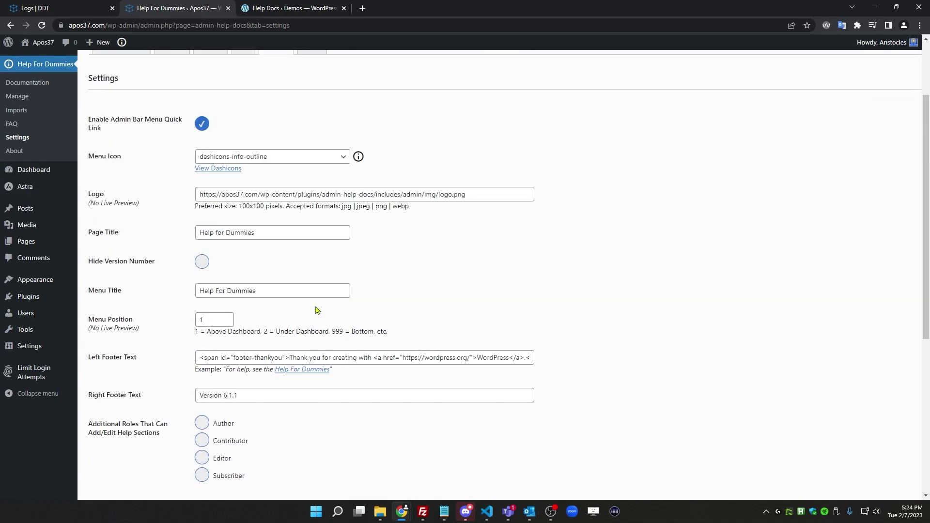
scroll(315, 308, up, 2)
scroll(309, 306, down, 1)
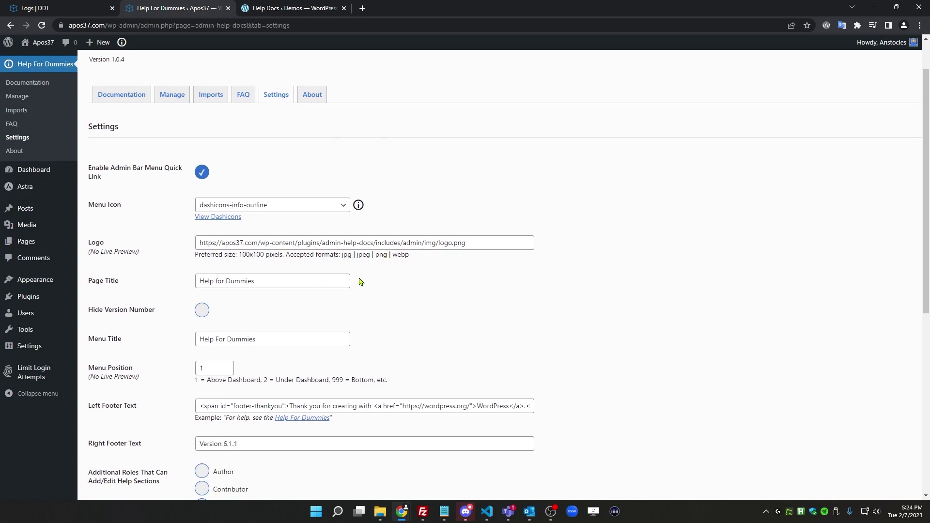
scroll(360, 282, down, 4)
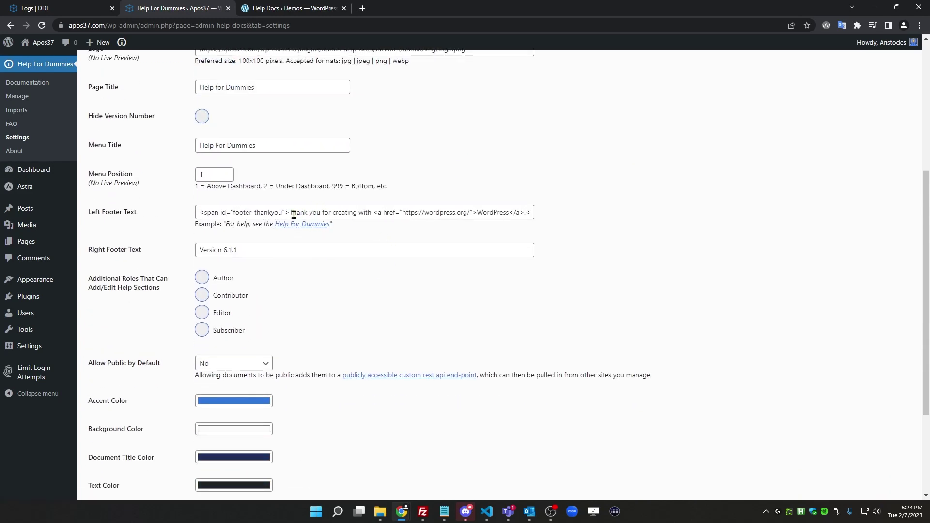
drag(290, 213, 374, 213)
key(BackSpace)
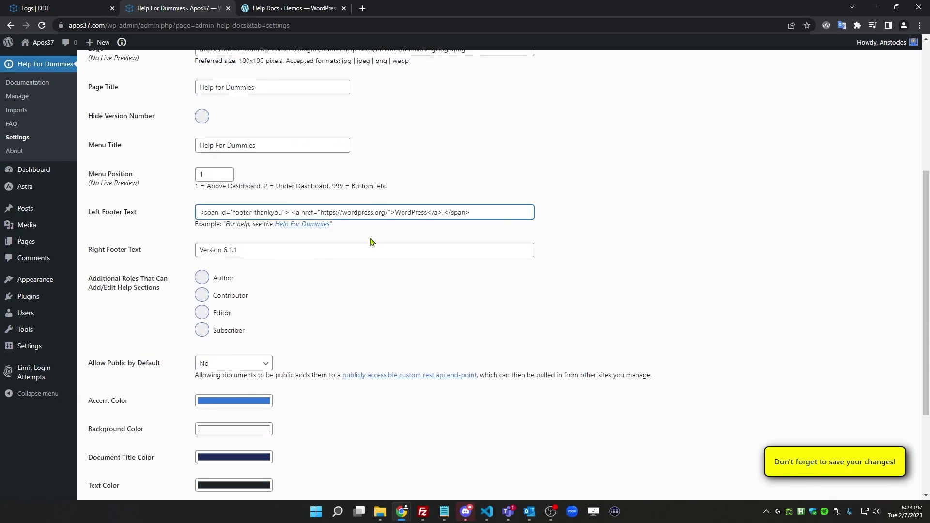
text(For more help, contact Aristocles)
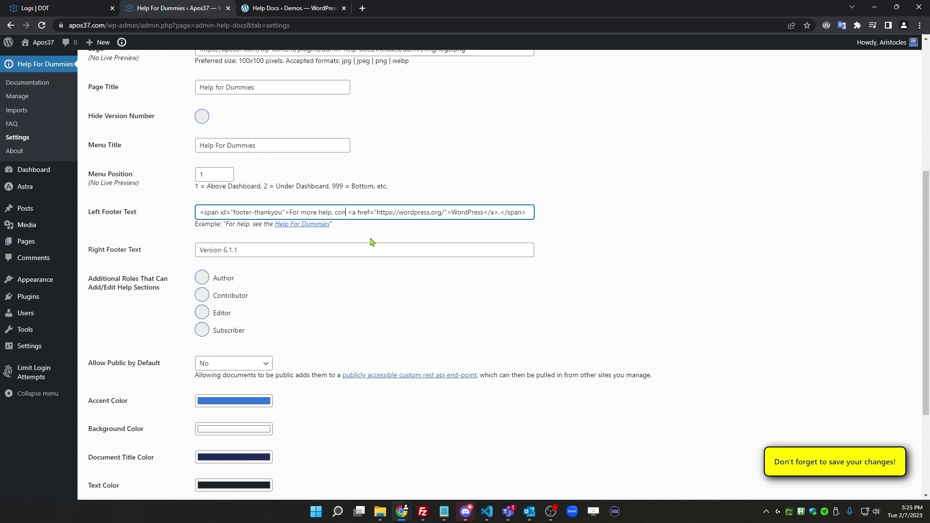
double_click(361, 214)
key(BackSpace)
key(BackSpace)
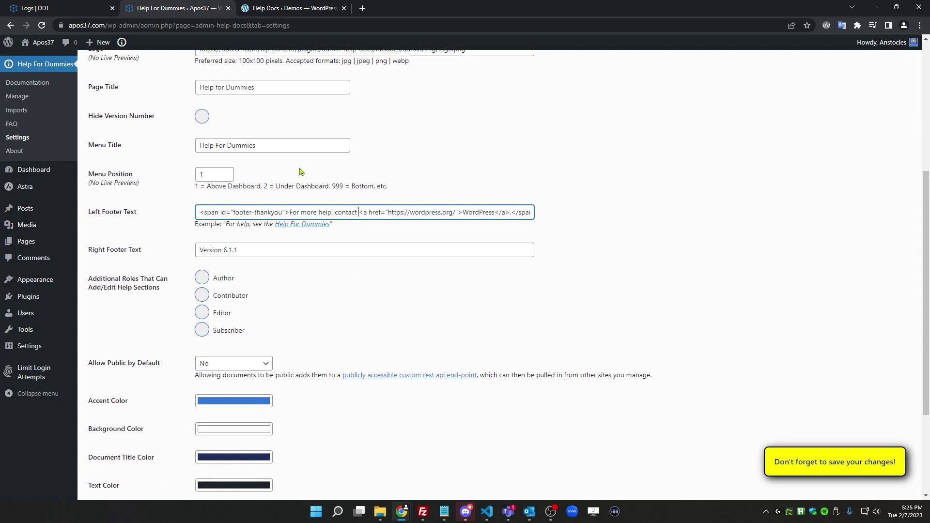
double_click(478, 213)
text(Aristocles)
Point the footer link to a mailto: address with the site owner's e-mail
click(389, 214)
key(Delete)
key(Delete)
key(Delete)
key(Delete)
key(Delete)
key(Delete)
key(Delete)
key(Delete)
key(Delete)
key(Delete)
key(Delete)
key(Delete)
key(Delete)
key(Delete)
key(Delete)
key(Delete)
key(Delete)
key(Delete)
key(Delete)
key(Delete)
key(Delete)
key(Delete)
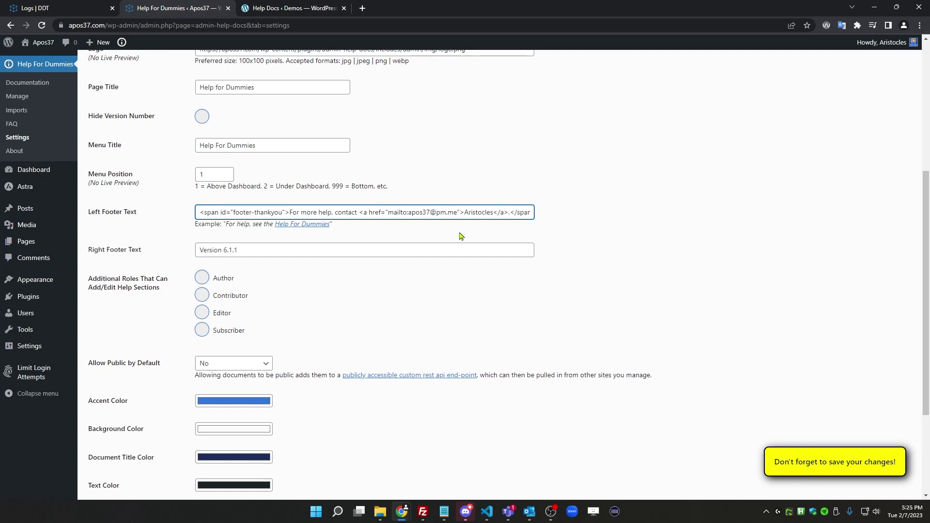
scroll(310, 339, down, 3)
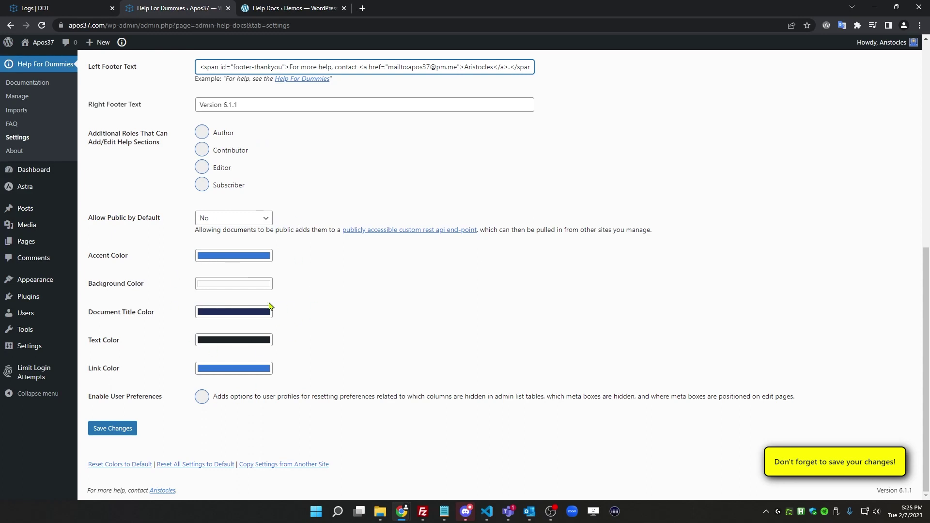
click(226, 288)
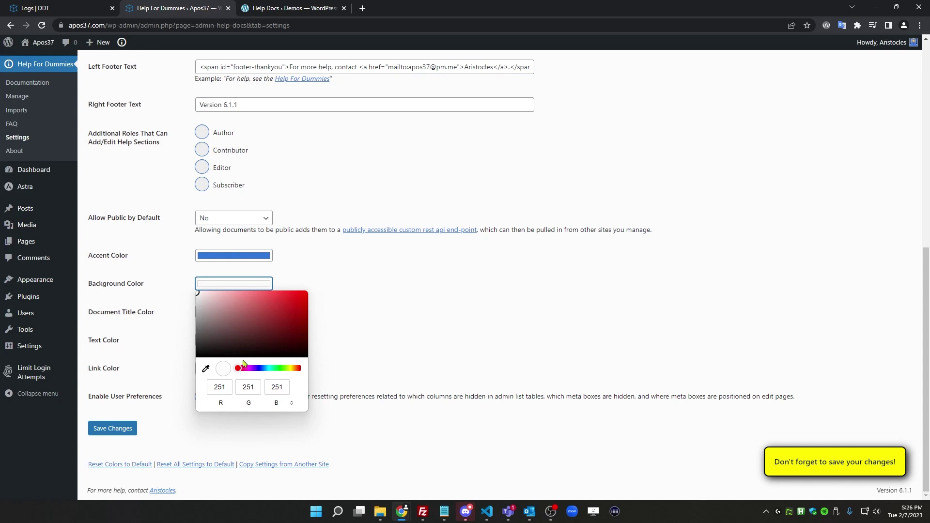
Set the help pages' background colour to a pale lavender shade
drag(266, 372, 253, 369)
mouse_move(216, 304)
mouse_down()
mouse_move(202, 292)
mouse_move(218, 297)
mouse_up()
click(348, 281)
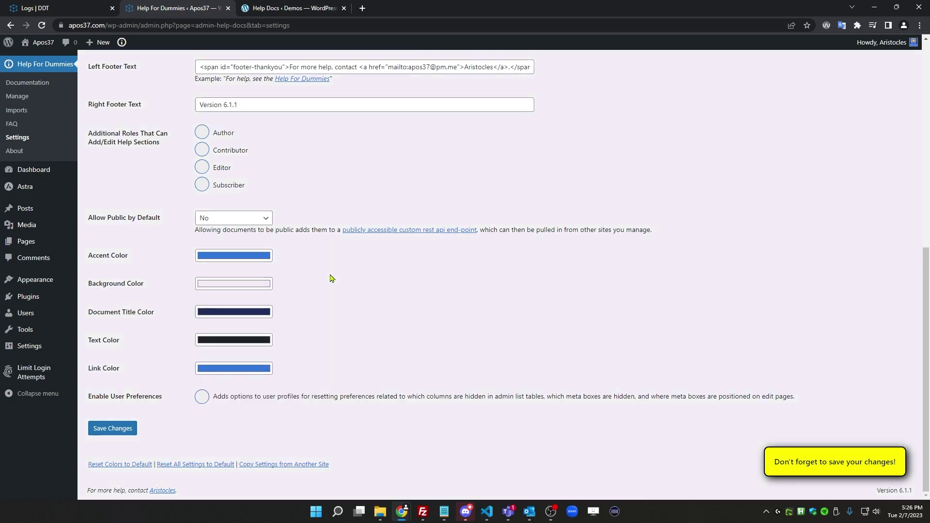
Make the Document Title Color bright red (247, 24, 24)
click(231, 319)
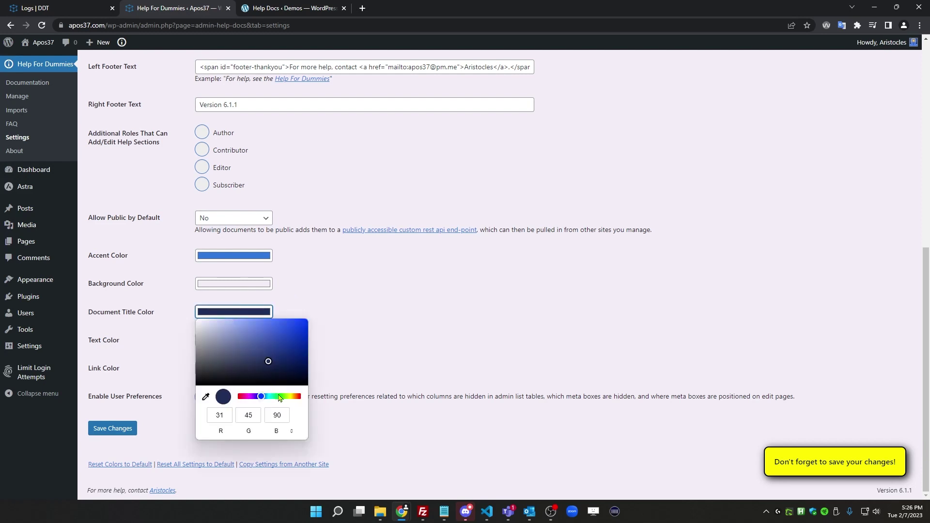
click(296, 401)
click(296, 322)
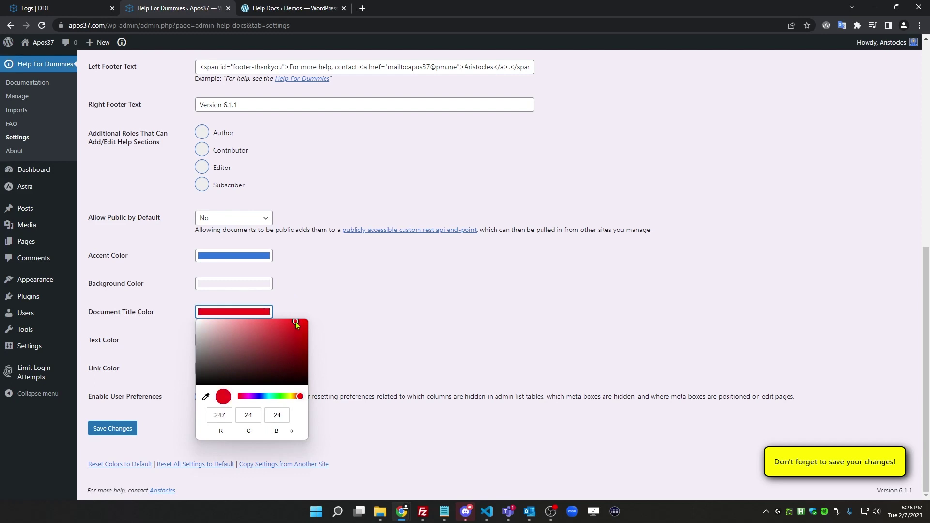
click(339, 301)
Make the Link Color green (34, 158, 0)
click(226, 371)
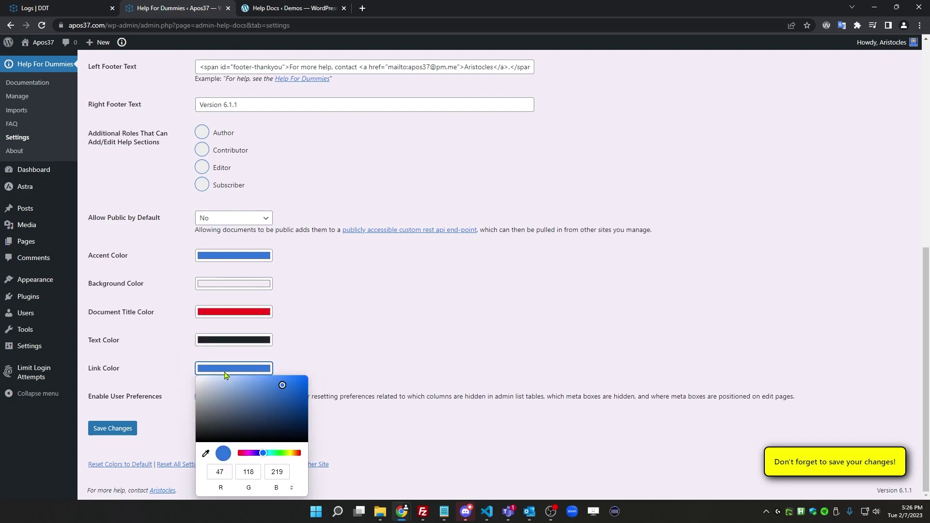
click(281, 453)
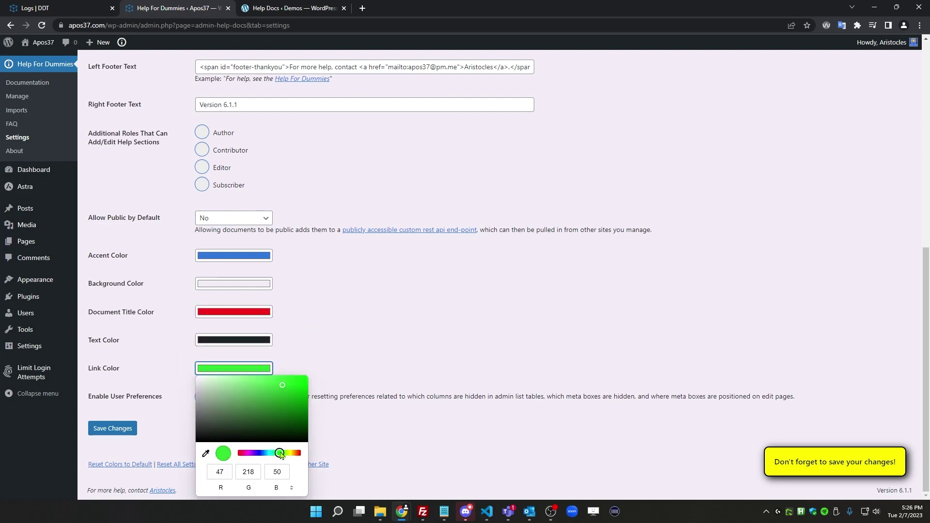
click(299, 380)
drag(299, 380, 320, 405)
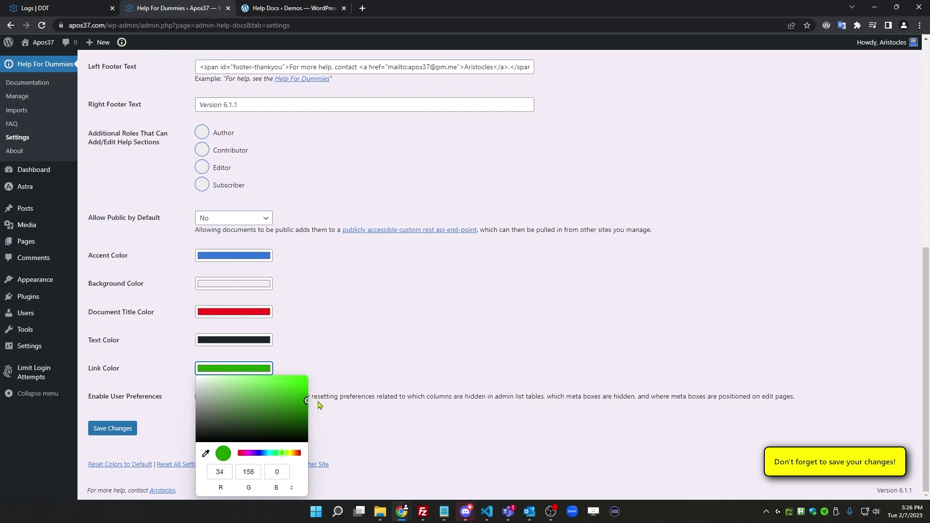
click(342, 348)
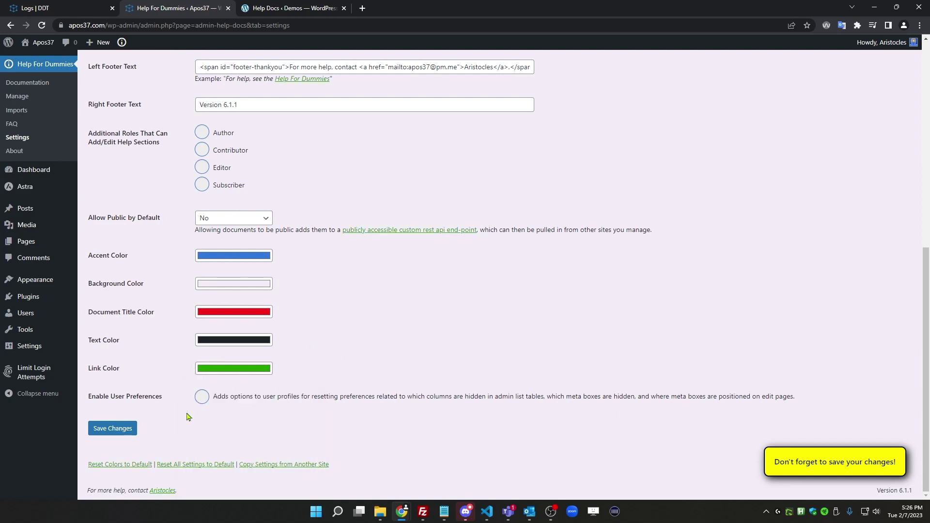
Save the colours and footer, check the Documentation page, then open the Manage list
click(125, 433)
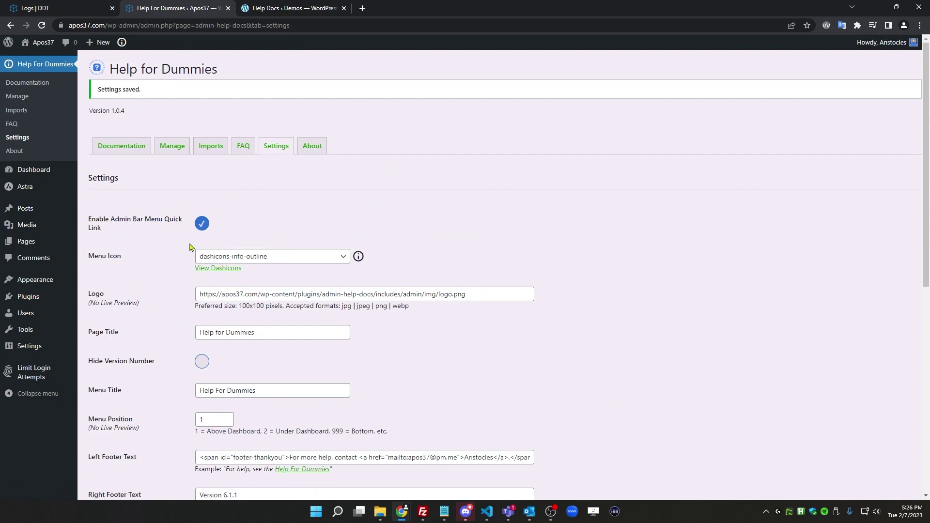
click(131, 148)
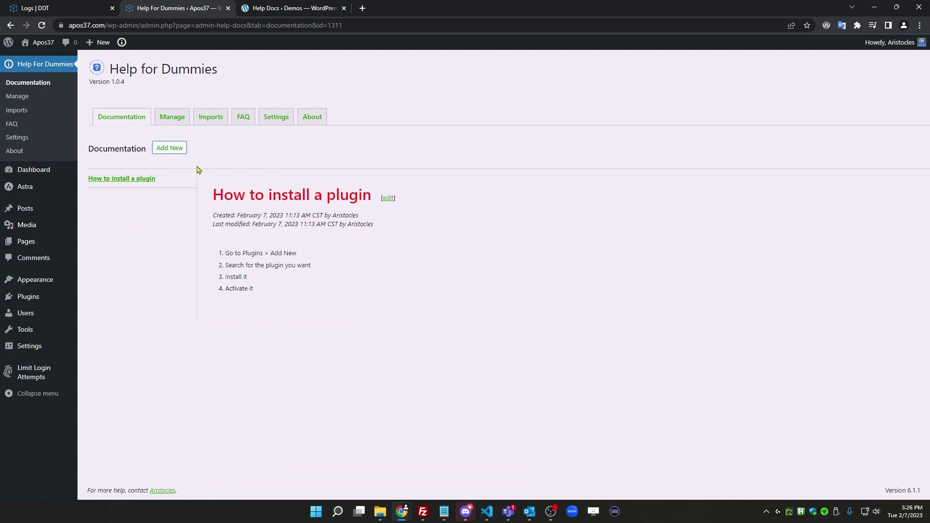
click(167, 117)
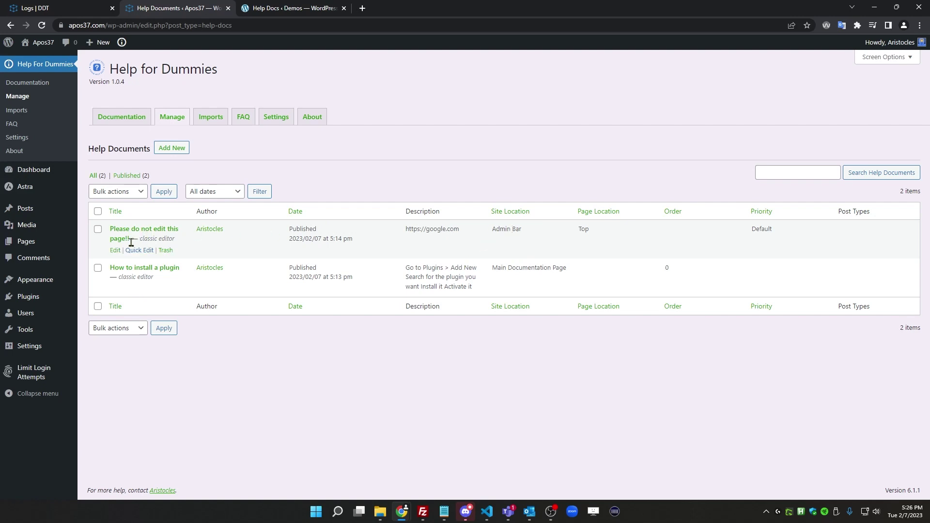
Replace the URL in the 'Please do not edit this page!!' doc body with the new sentence
click(115, 250)
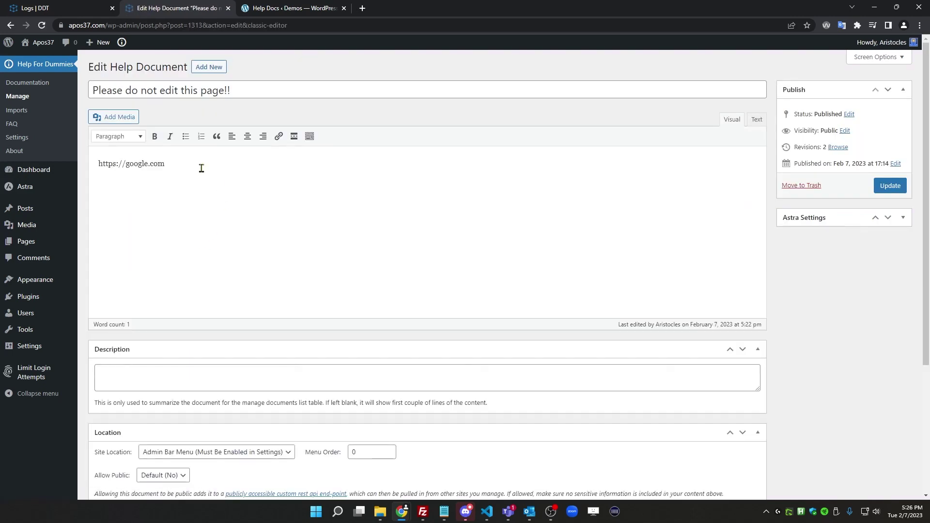
drag(165, 164, 98, 164)
click(278, 208)
key(ctrl+a)
text(Not after what Tom did to it during Christmas break.)
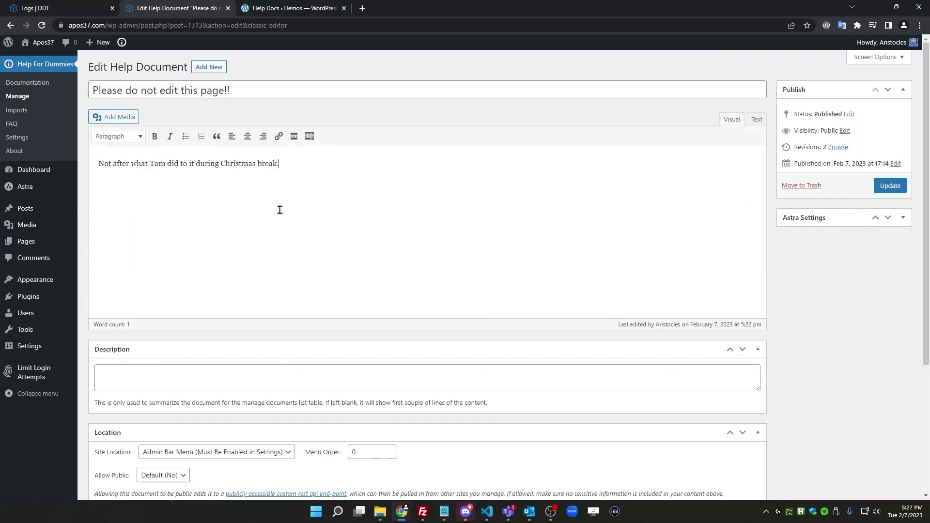
Set the doc's Site Location to Dashboard, update it, and view it on the Dashboard
scroll(327, 264, down, 4)
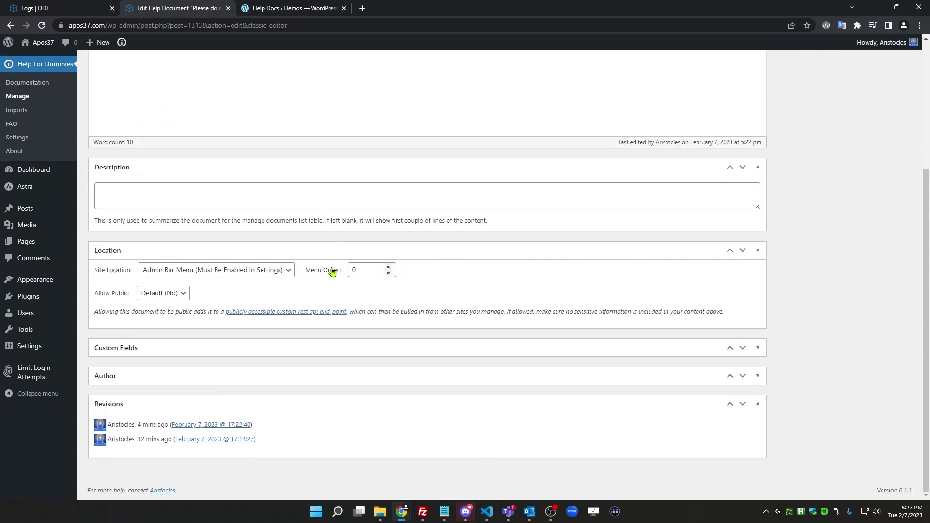
click(254, 273)
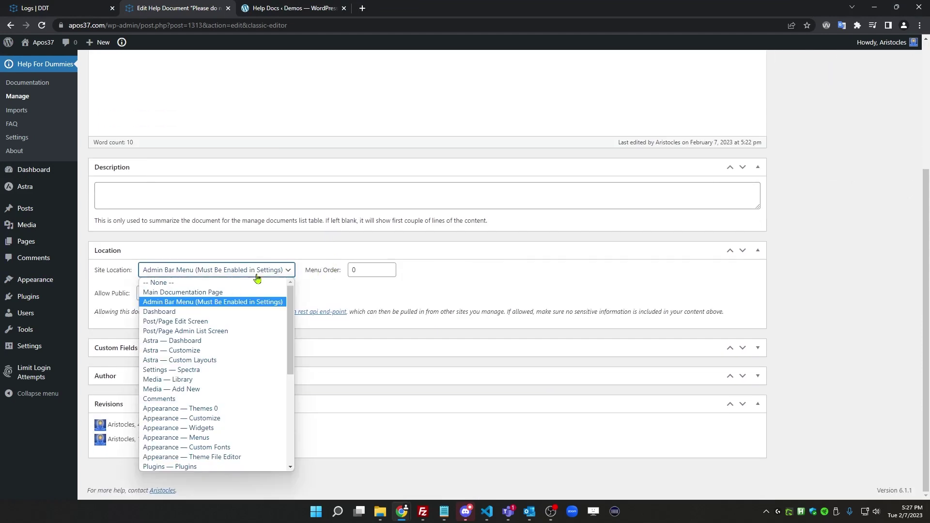
click(227, 310)
scroll(872, 213, up, 4)
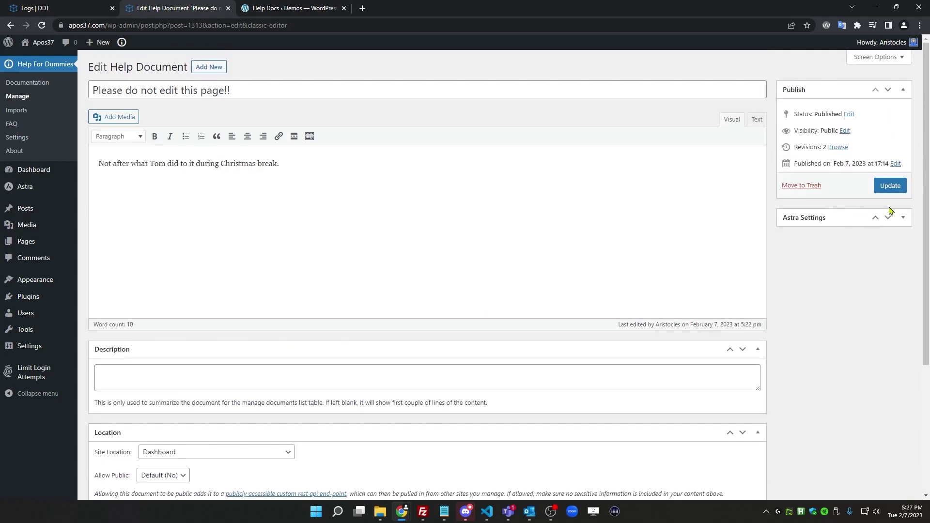
click(891, 186)
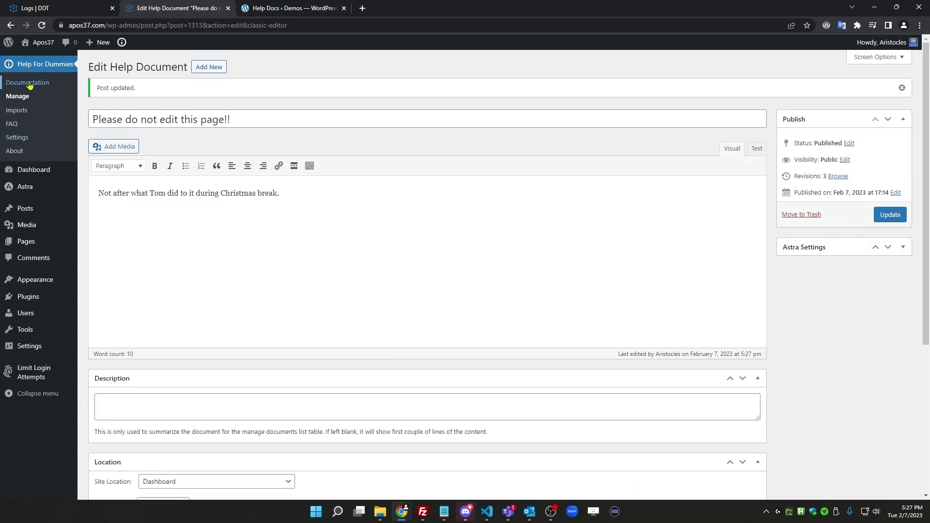
click(27, 173)
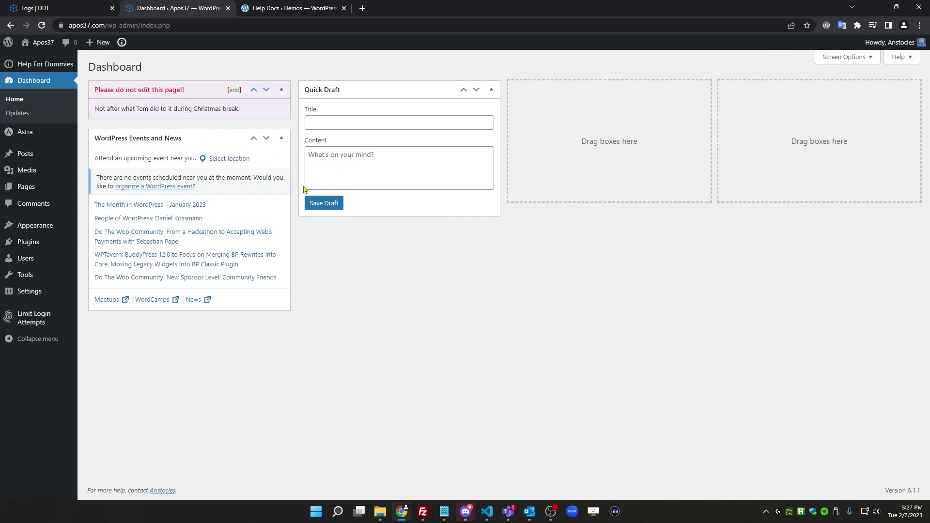
Open the Help for Dummies Settings page on the main Apos37 site
mouse_move(42, 66)
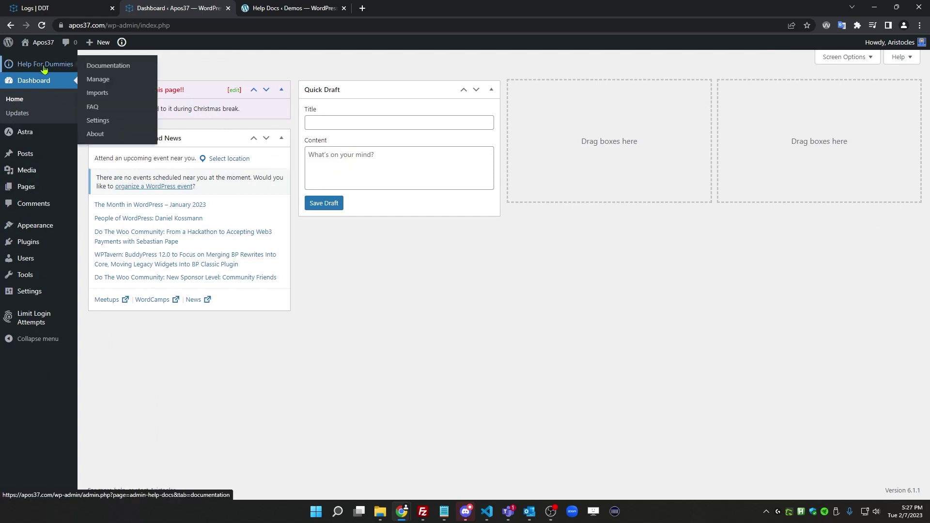
click(102, 120)
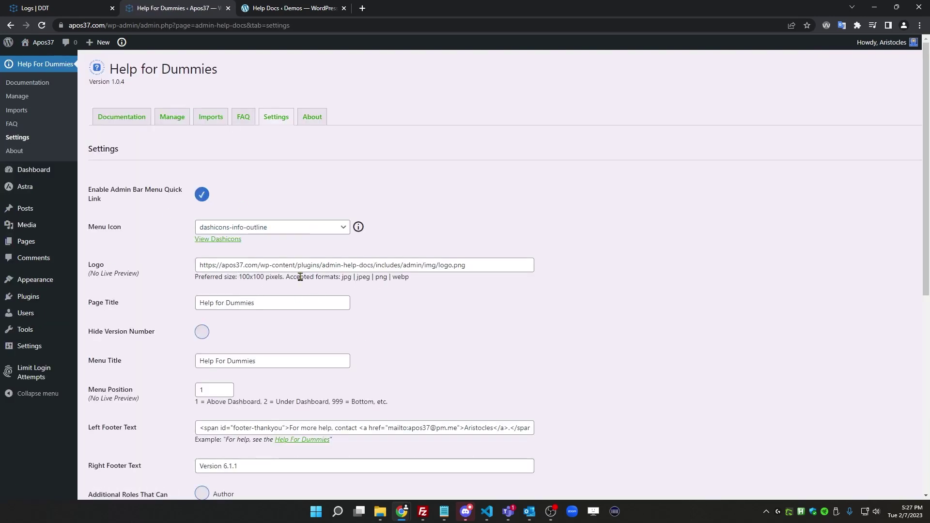
scroll(314, 270, down, 6)
scroll(298, 270, up, 6)
Compare with the demo site's empty Admin Help Docs, then return to the colour and footer options
click(296, 9)
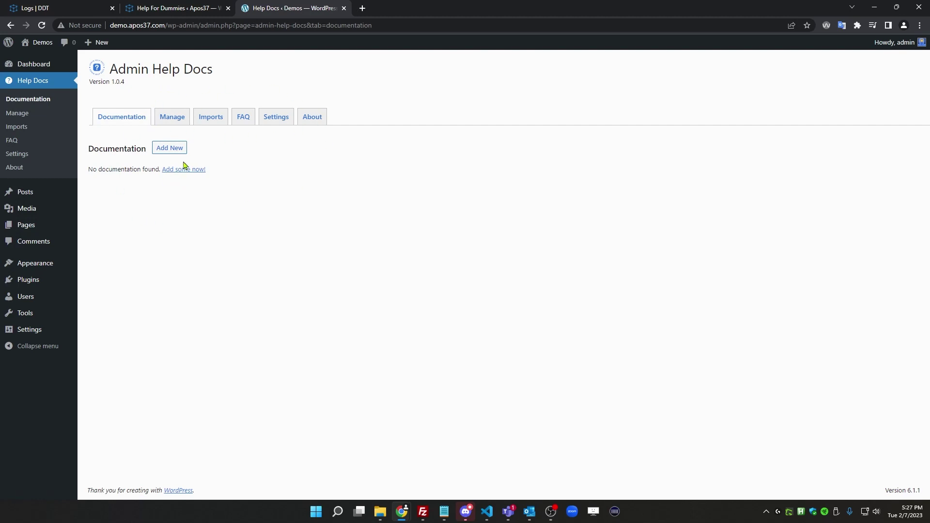
click(182, 13)
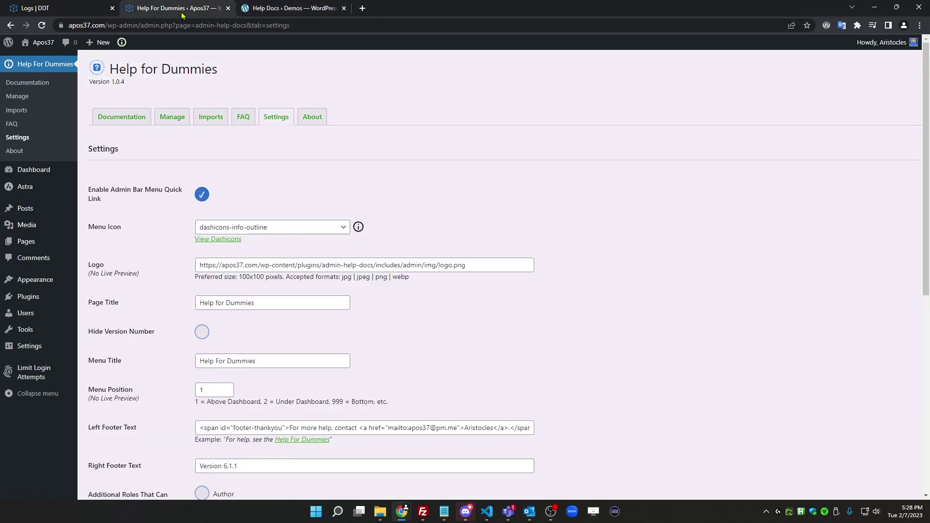
click(290, 8)
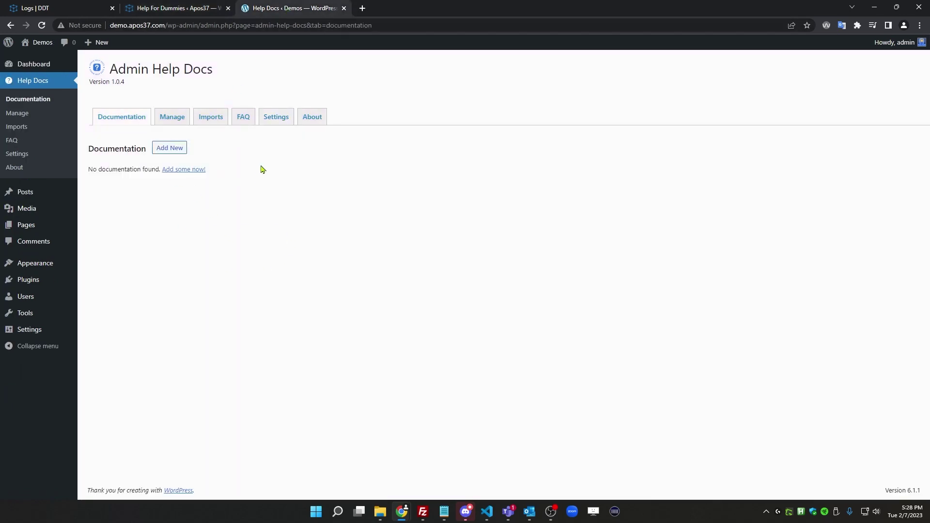
click(174, 12)
scroll(223, 278, down, 7)
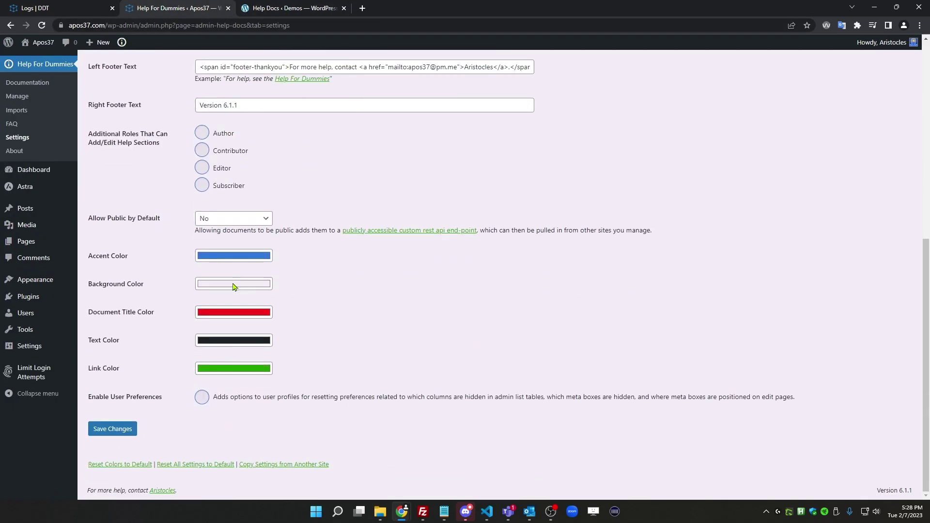
Copy the main site's settings.json link and import it on the demo site with Import Settings
click(305, 466)
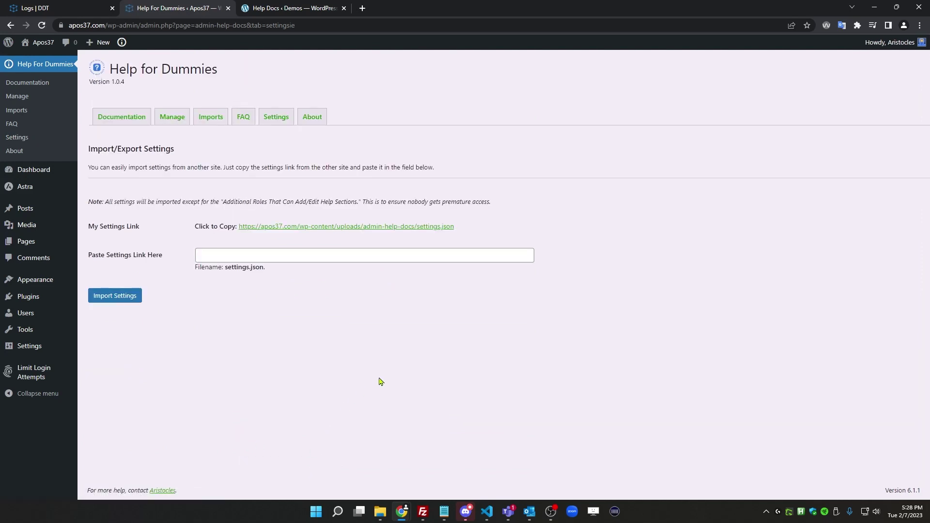
click(314, 228)
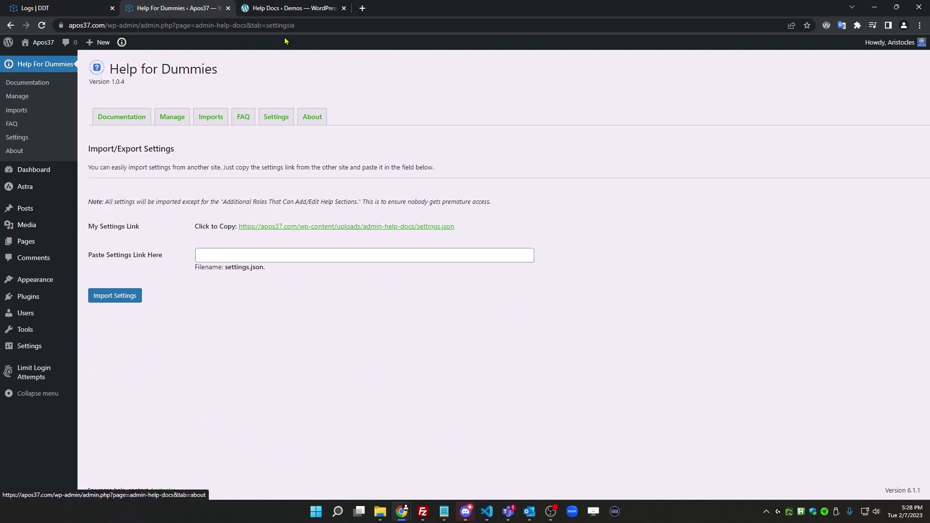
click(274, 15)
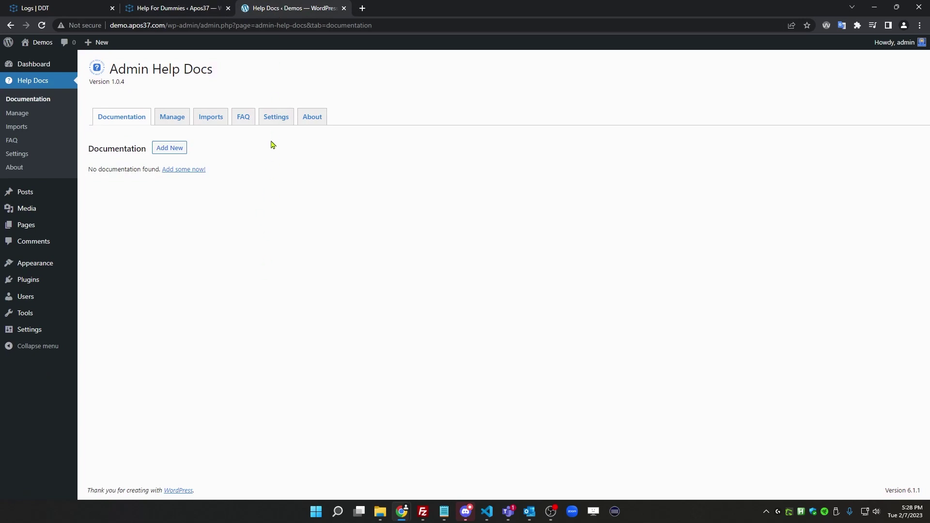
click(271, 121)
scroll(266, 314, down, 8)
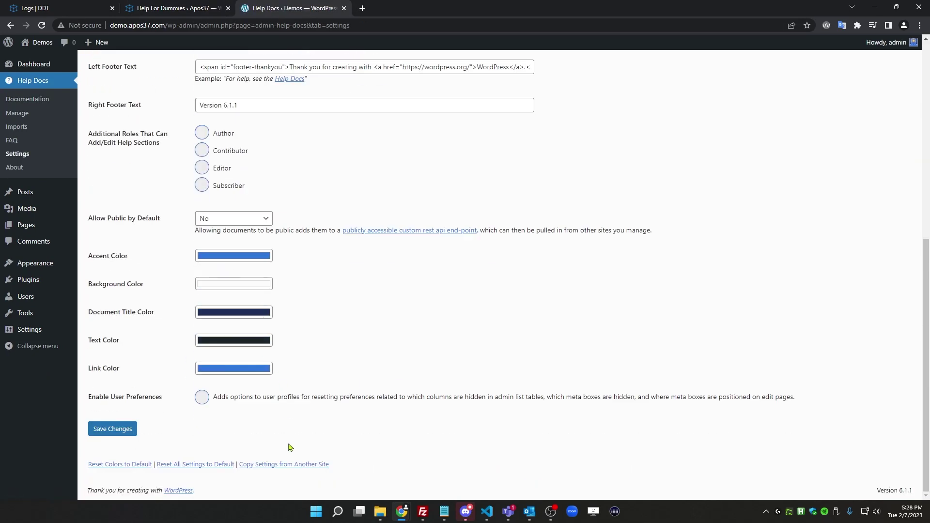
click(272, 464)
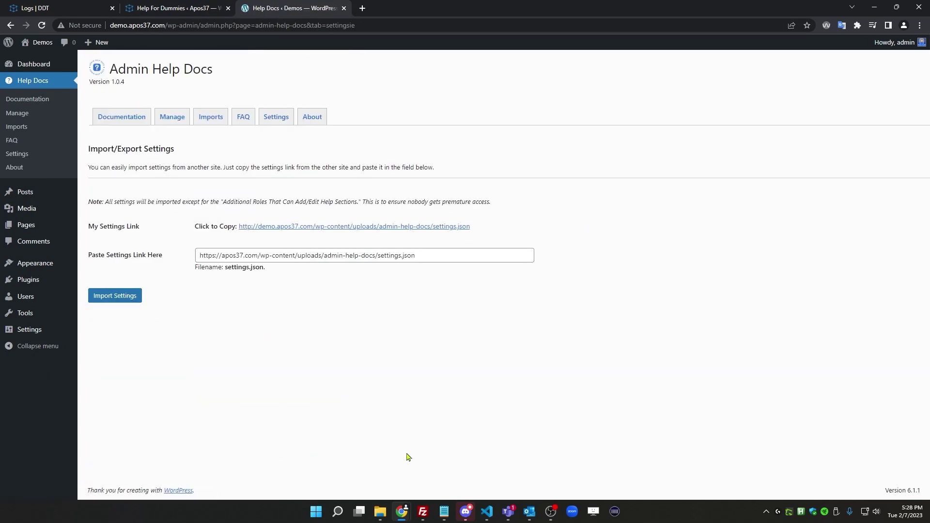
drag(441, 256, 152, 252)
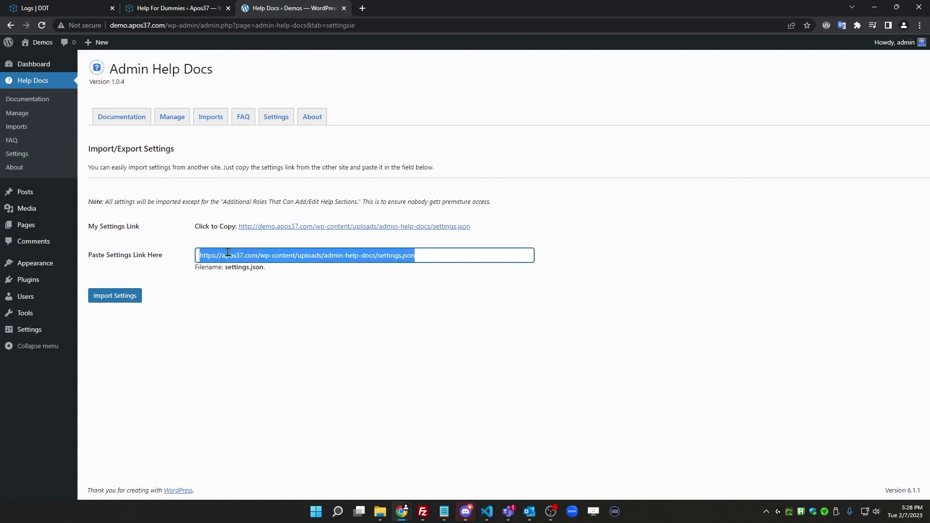
click(291, 337)
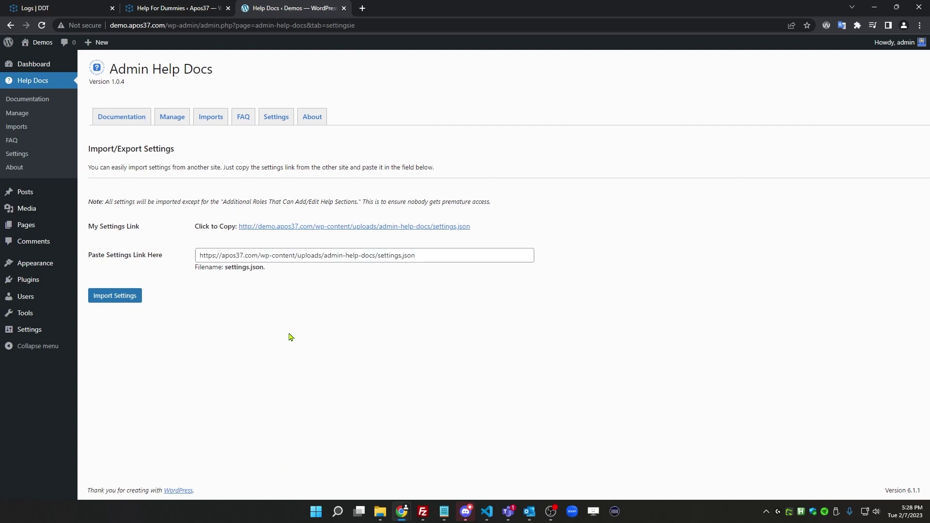
click(120, 301)
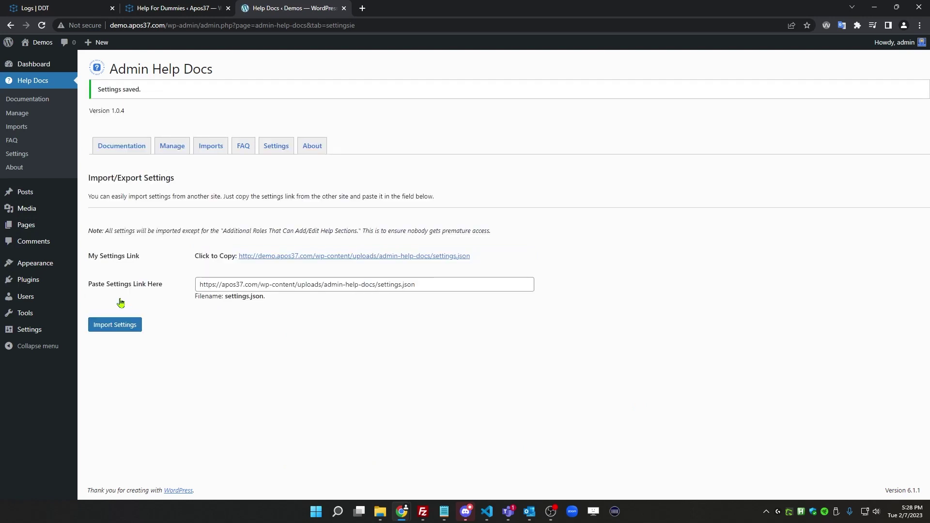
click(277, 147)
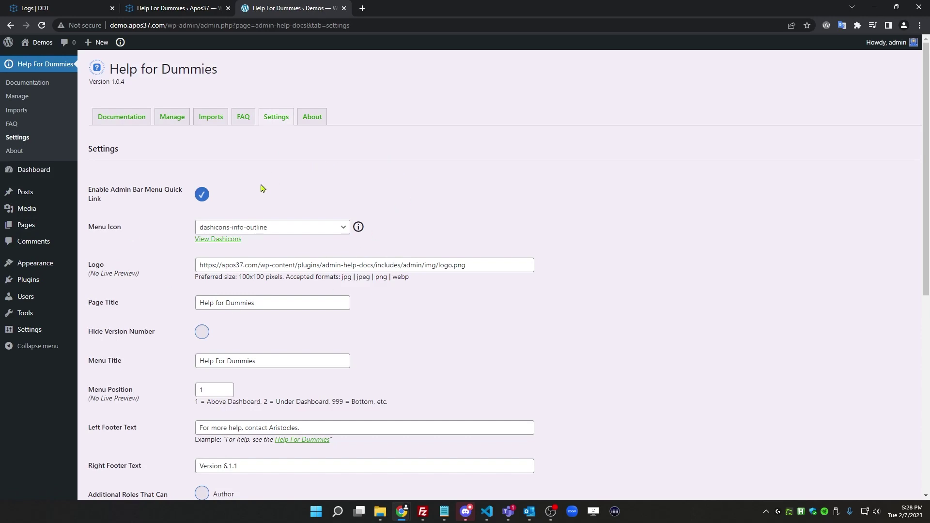
Go to the demo site's Copy Settings from Another Site page and open its empty Imports list
scroll(255, 270, down, 8)
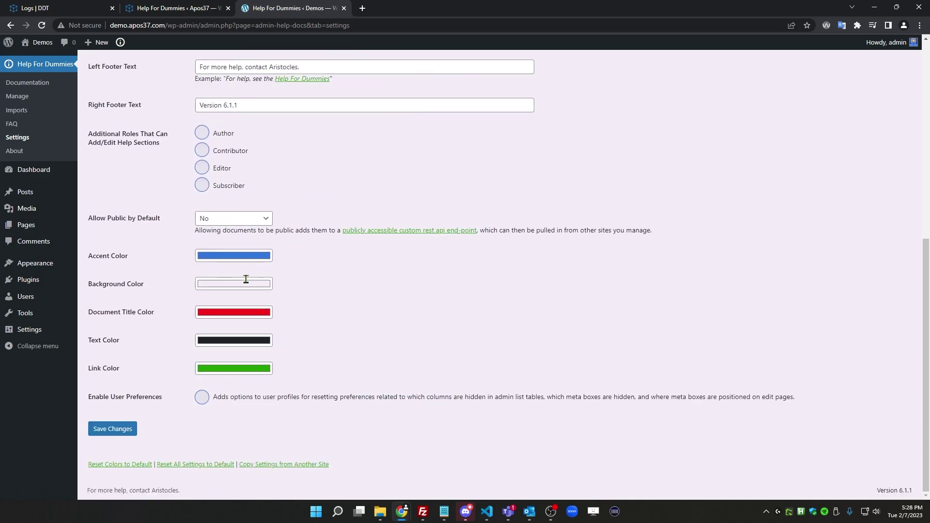
click(268, 465)
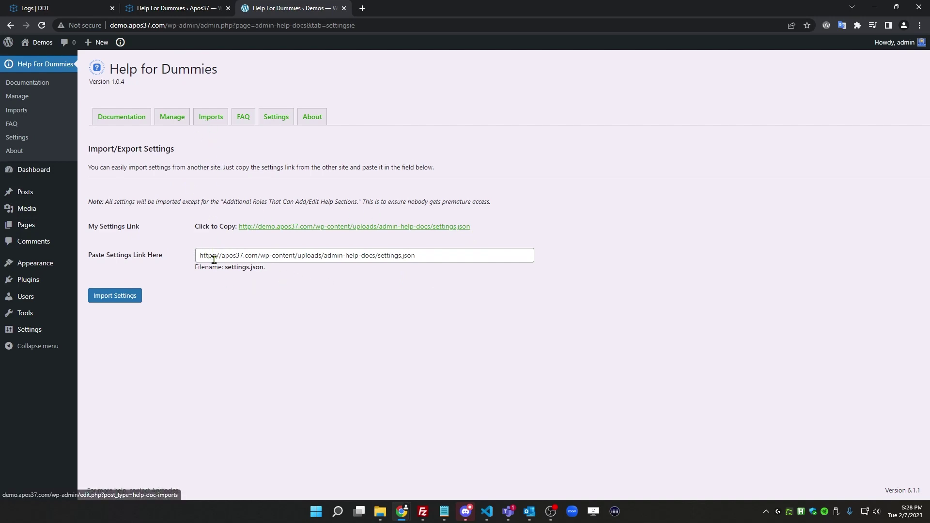
click(207, 120)
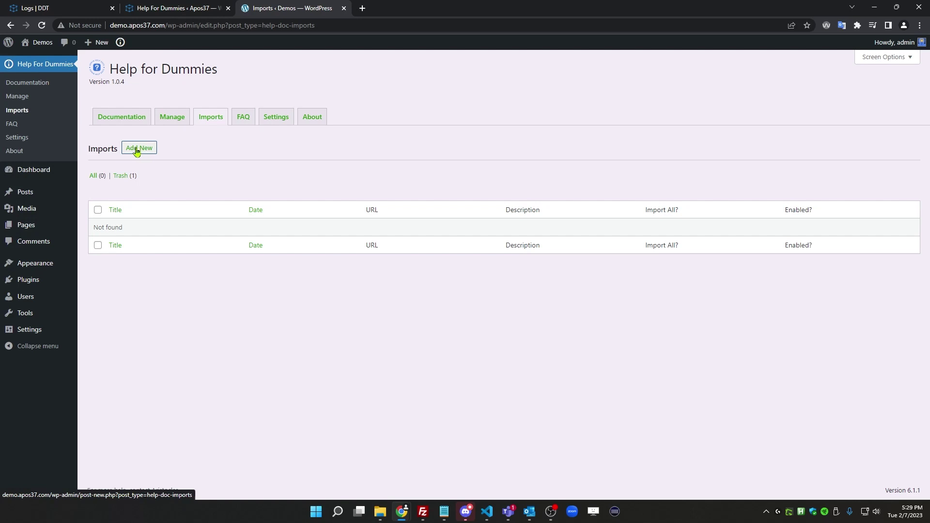
click(137, 151)
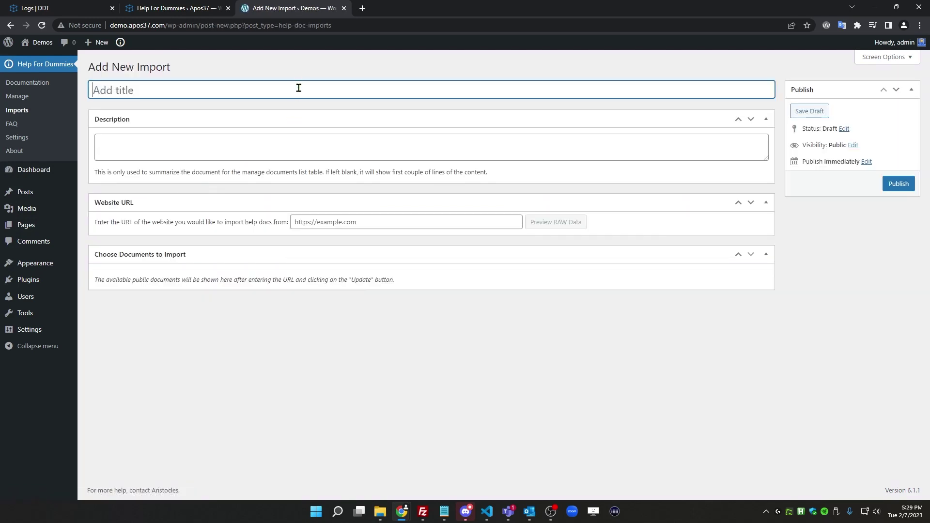
text(APOS37)
click(385, 218)
text(https://apos37.com)
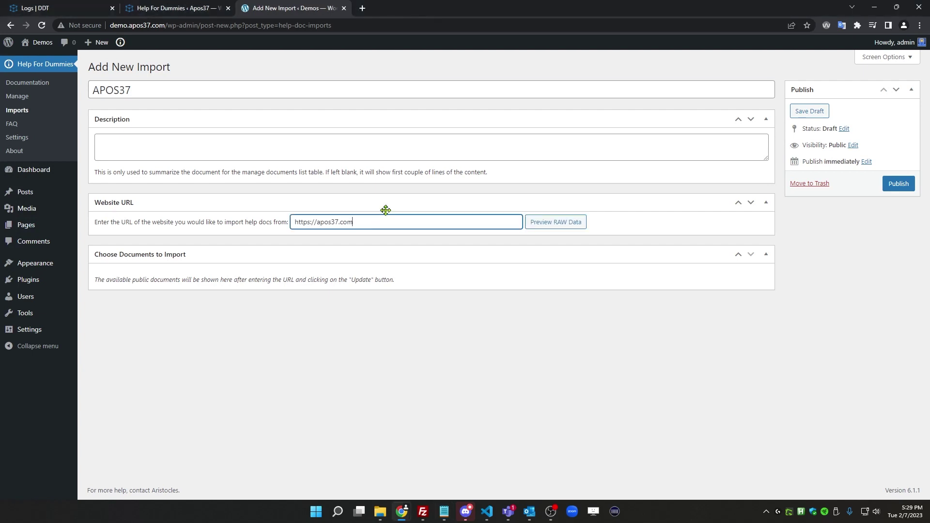
click(555, 222)
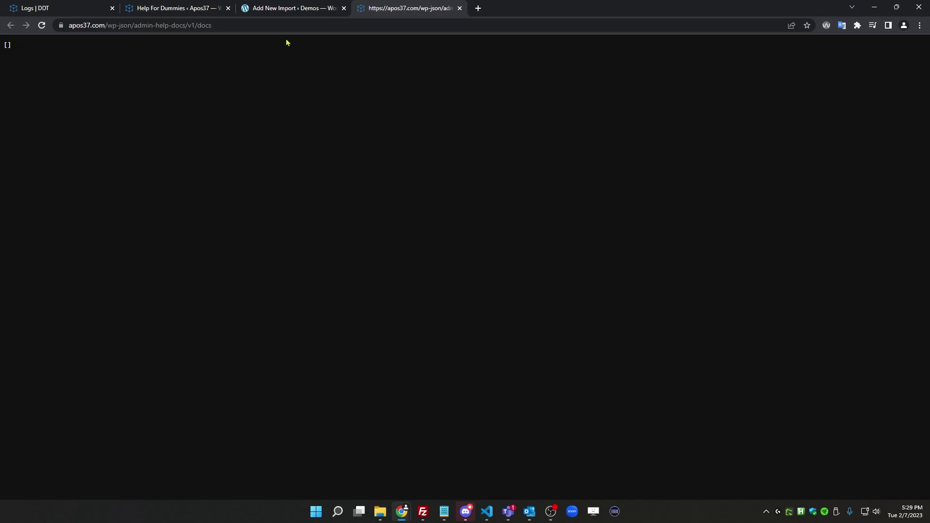
click(461, 9)
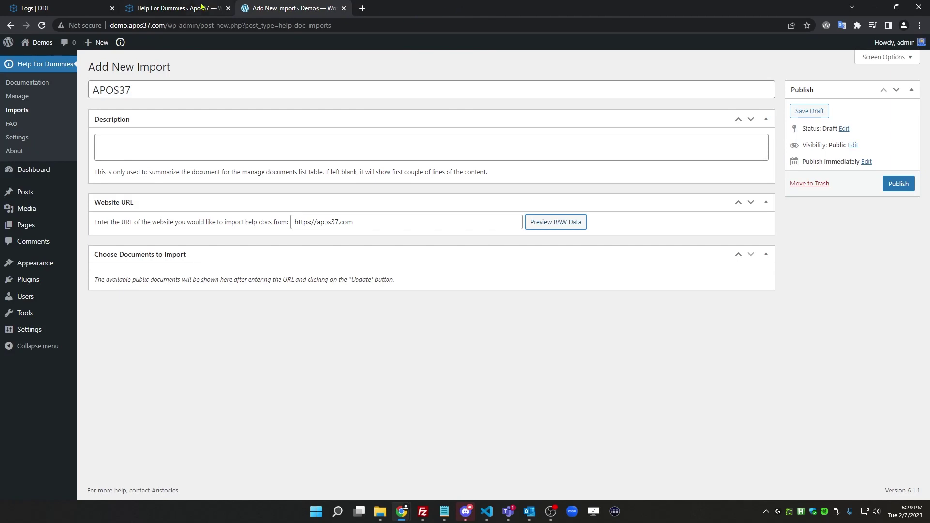
Check the main site's default public-docs option, leaving it at No
click(185, 5)
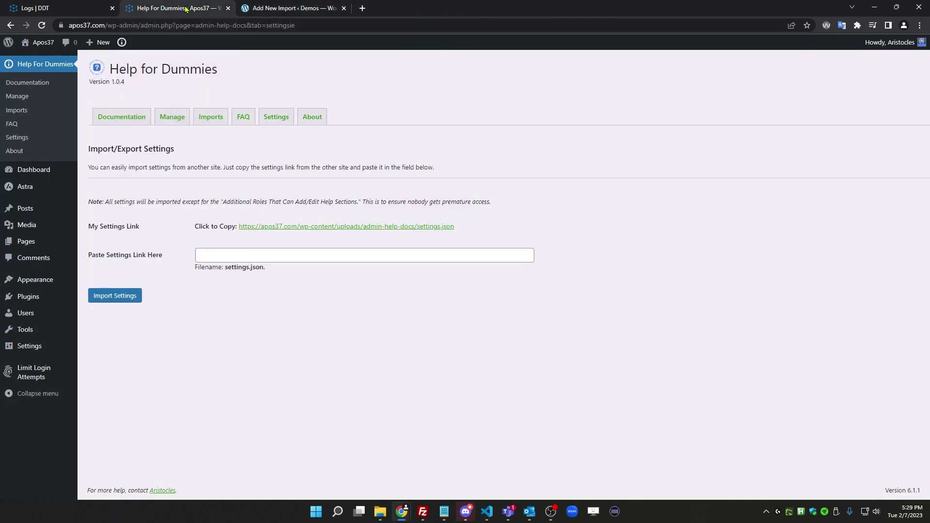
click(277, 117)
scroll(274, 269, down, 2)
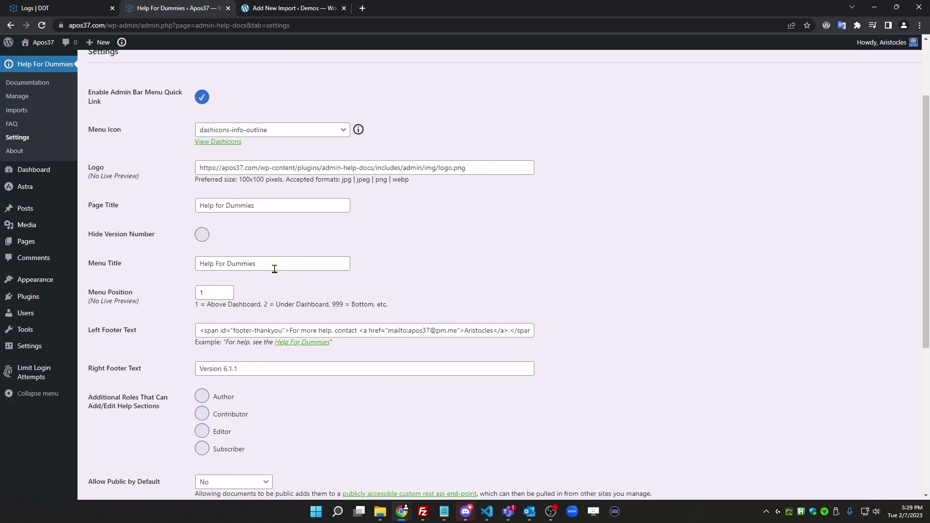
scroll(274, 269, down, 2)
scroll(269, 233, down, 3)
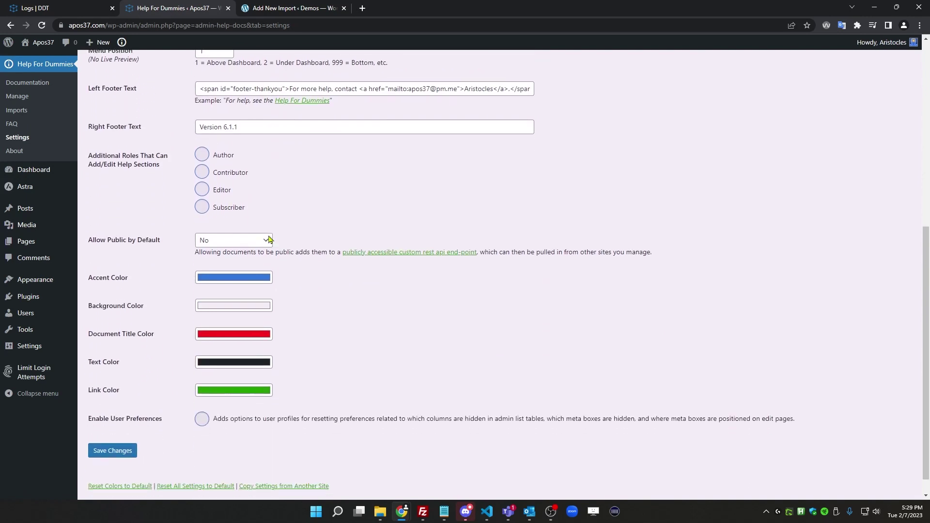
click(217, 240)
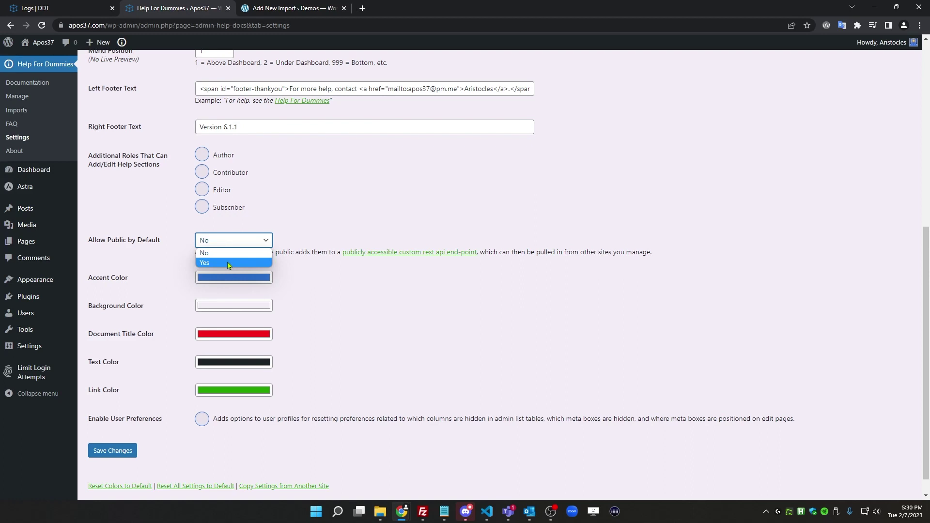
click(367, 214)
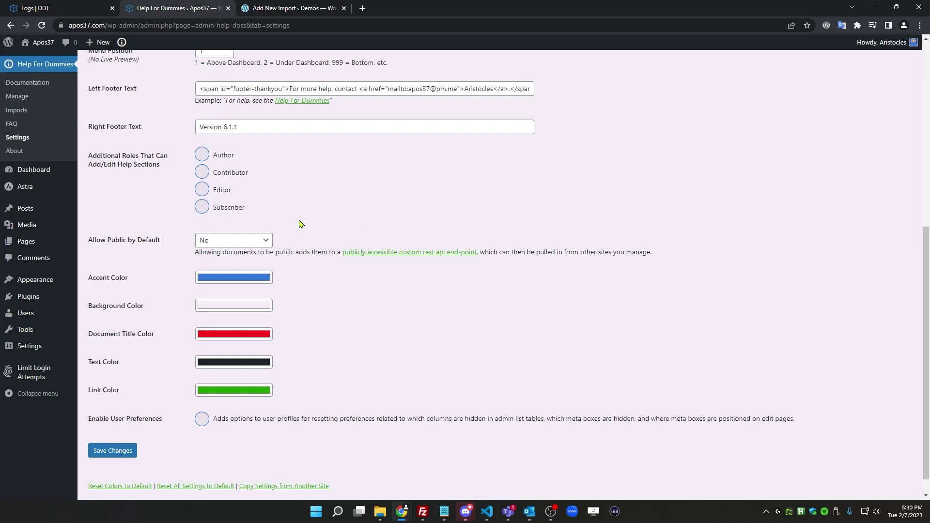
scroll(219, 184, up, 7)
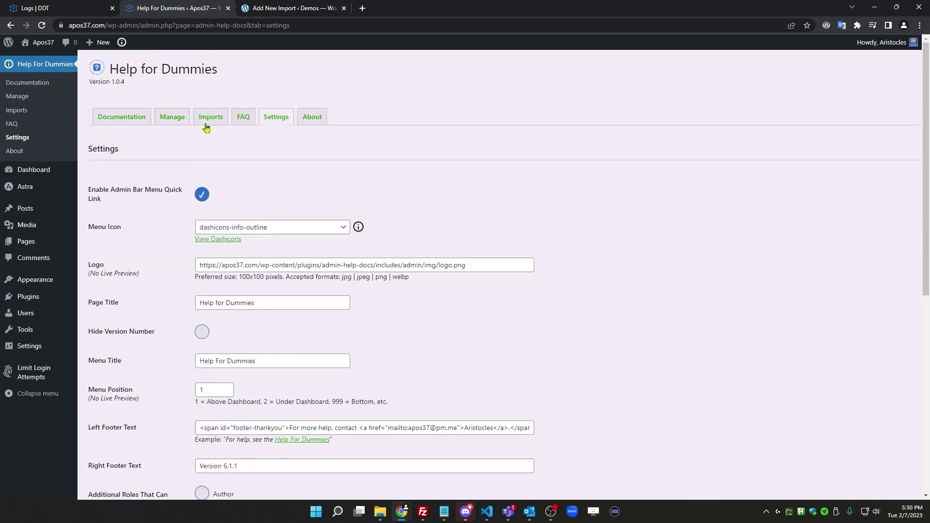
Set Allow Public to Yes on 'Please do not edit this page!!' and update it
click(164, 124)
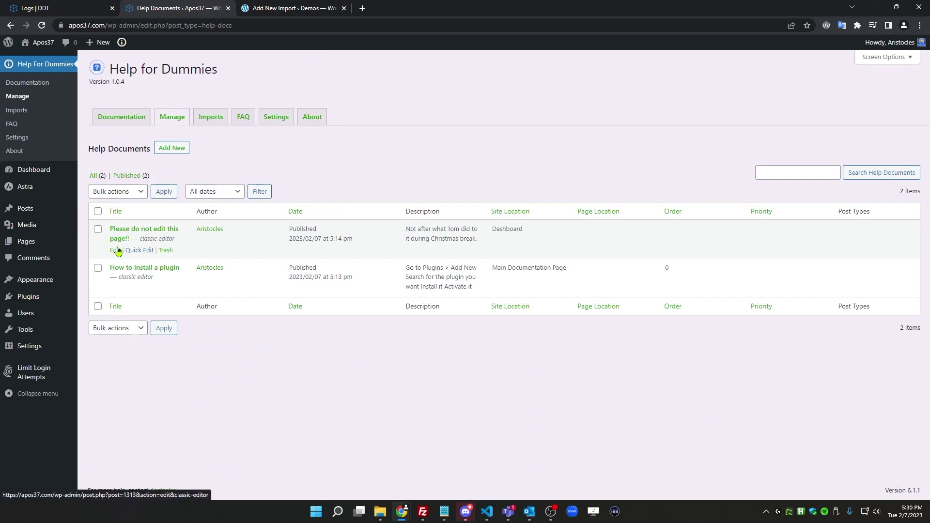
click(114, 252)
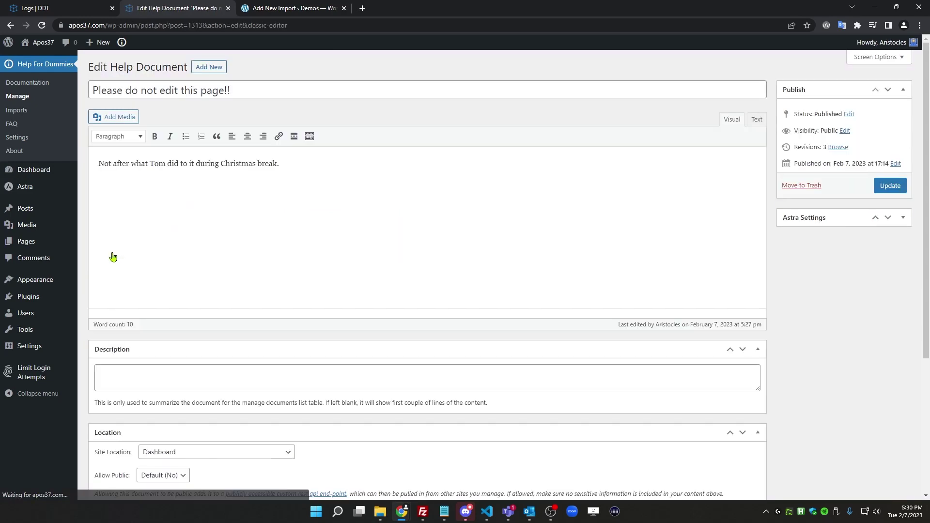
scroll(199, 291, down, 5)
click(167, 281)
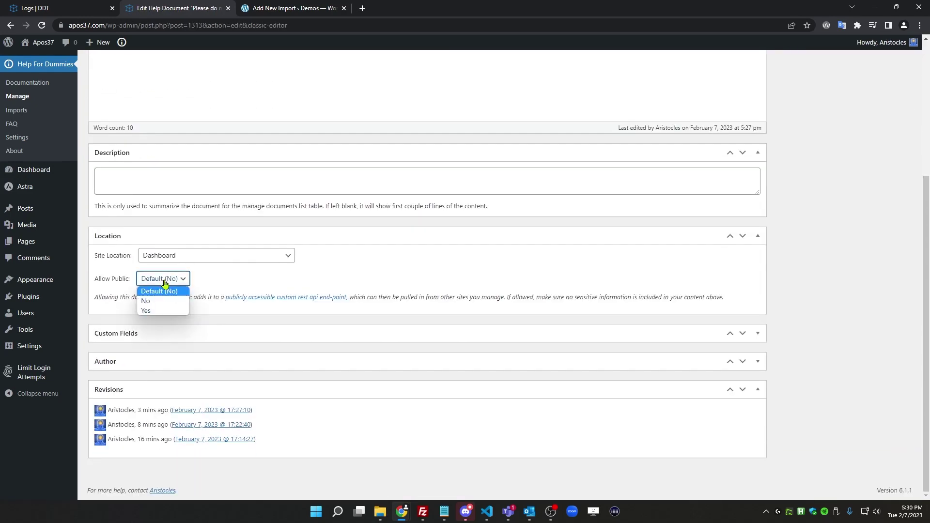
click(155, 312)
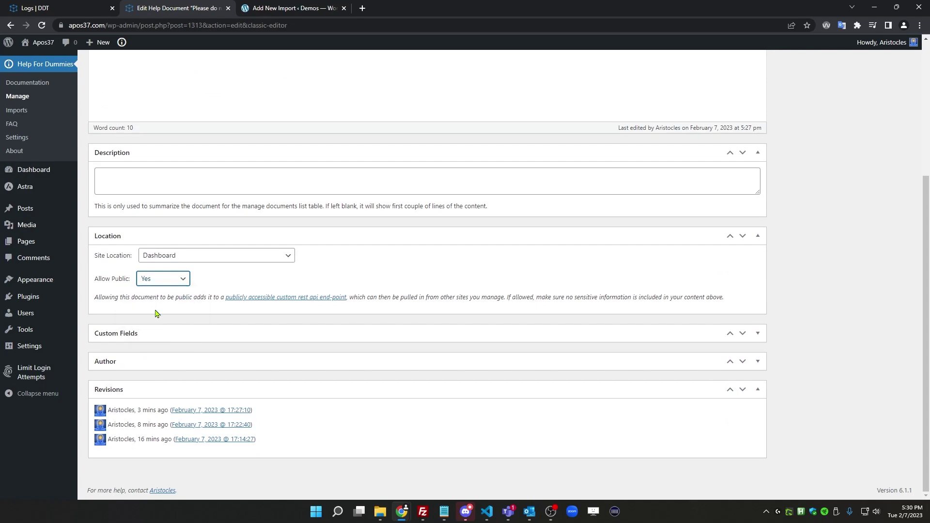
scroll(730, 270, up, 5)
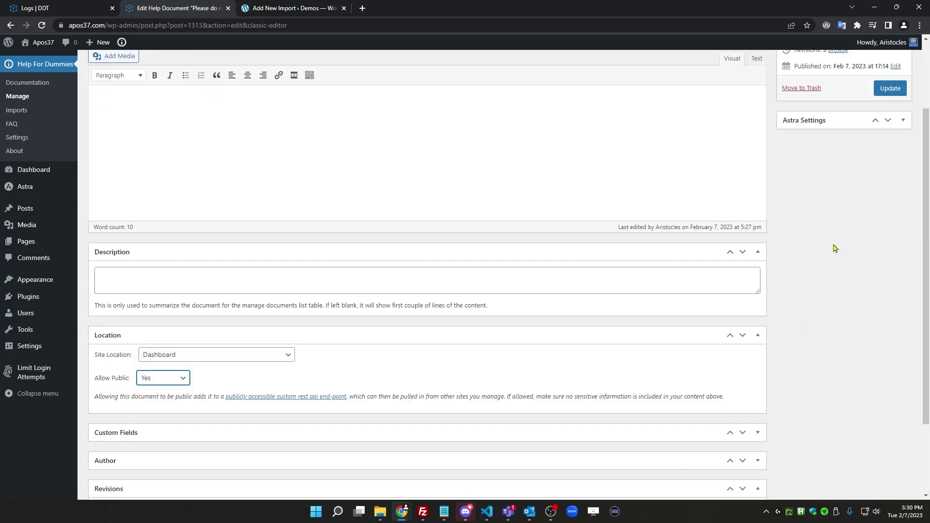
click(887, 188)
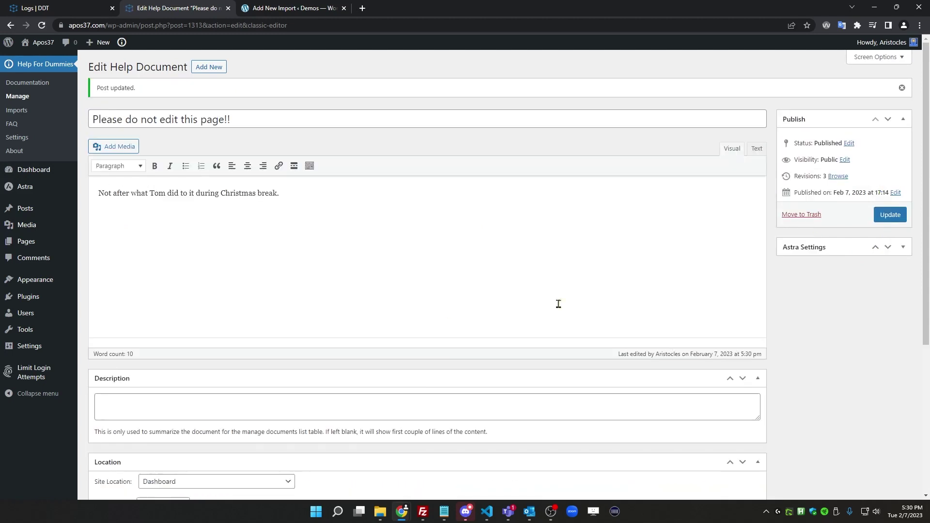
Preview the APOS37 import's raw data, save a draft, publish it, then check the demo Dashboard
click(287, 13)
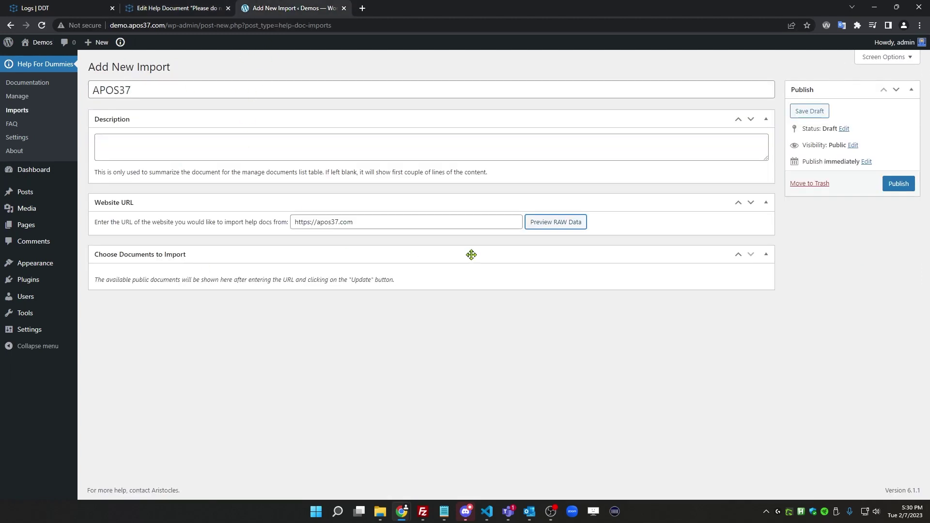
click(558, 224)
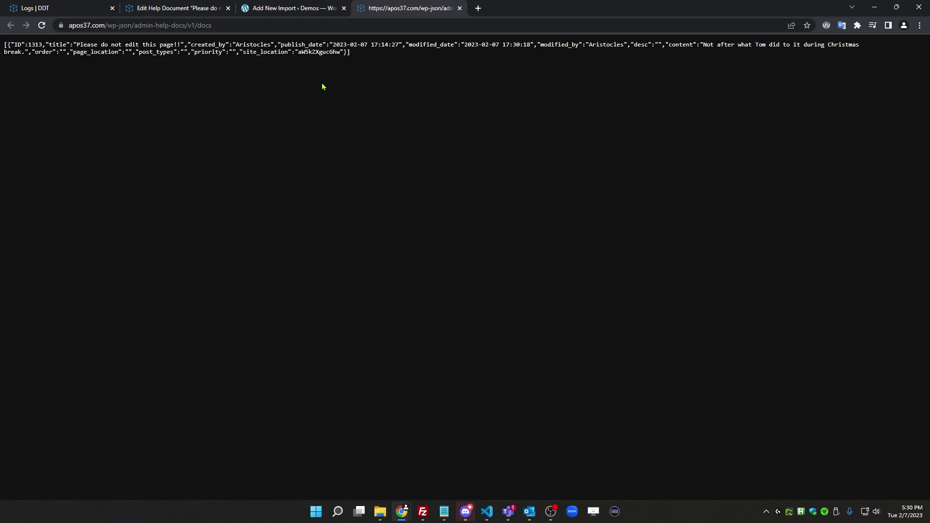
click(460, 8)
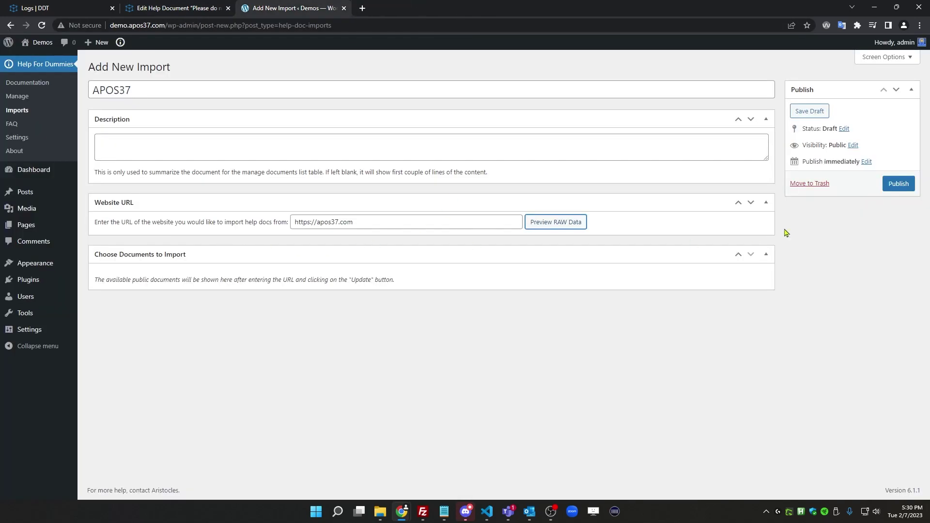
click(810, 115)
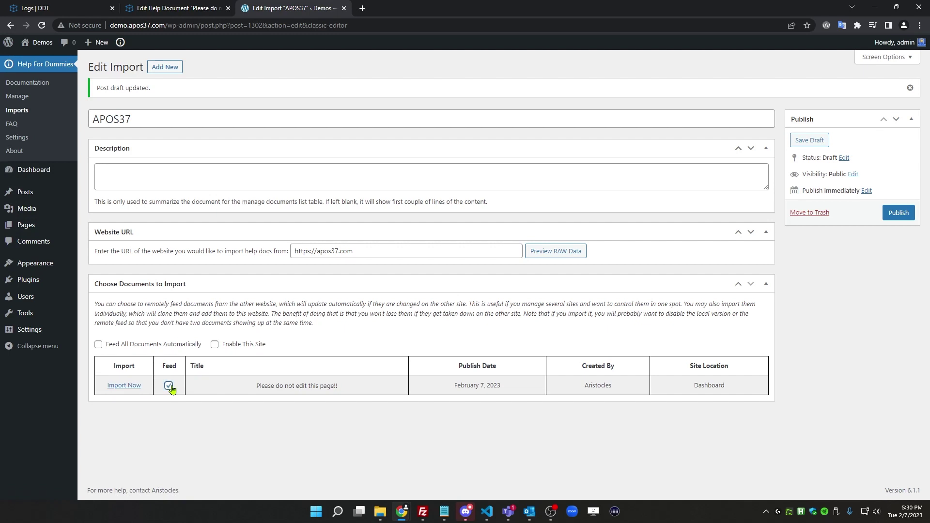
click(898, 212)
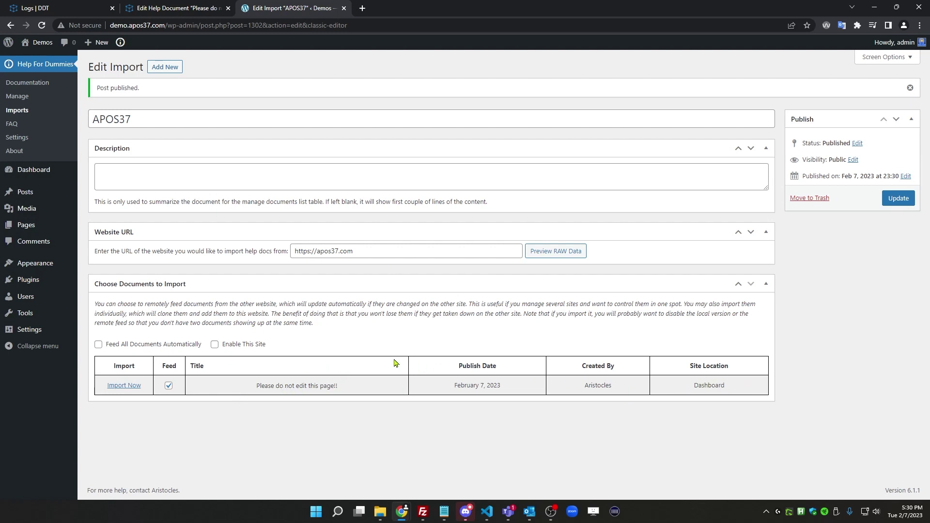
click(34, 174)
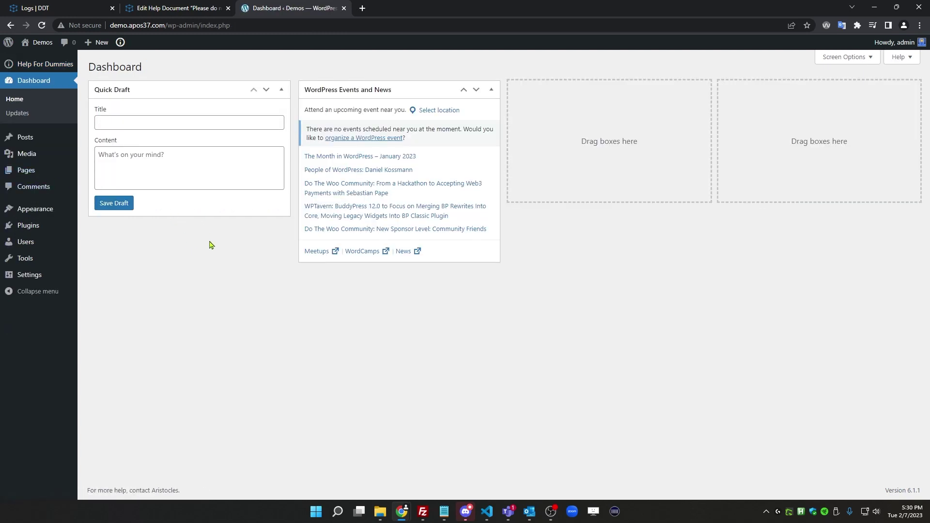
Tick Enable This Site on the APOS37 import, update it, and confirm the doc on the demo Dashboard
click(10, 25)
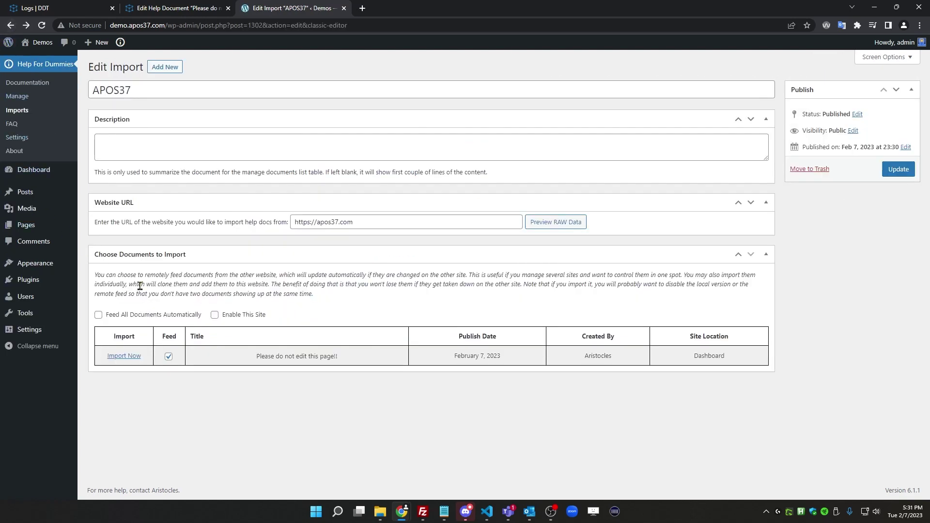
click(248, 318)
click(898, 168)
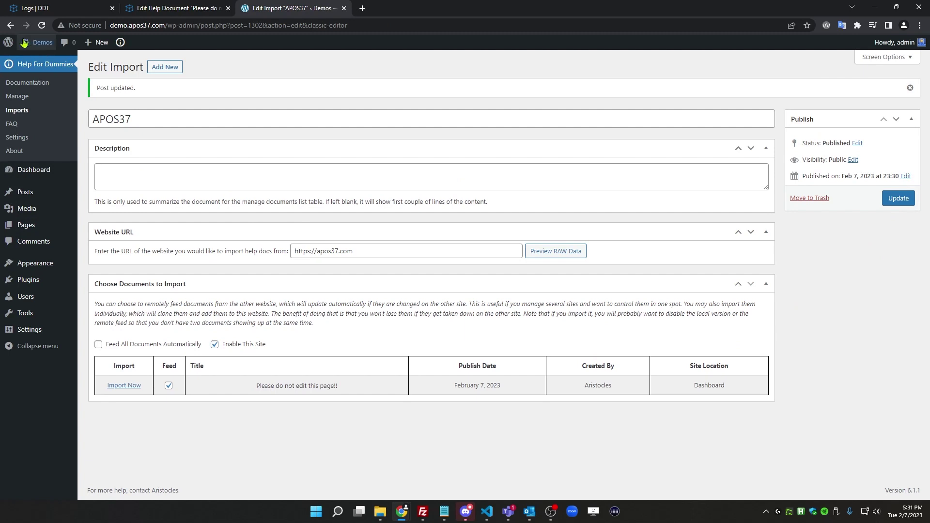
click(26, 174)
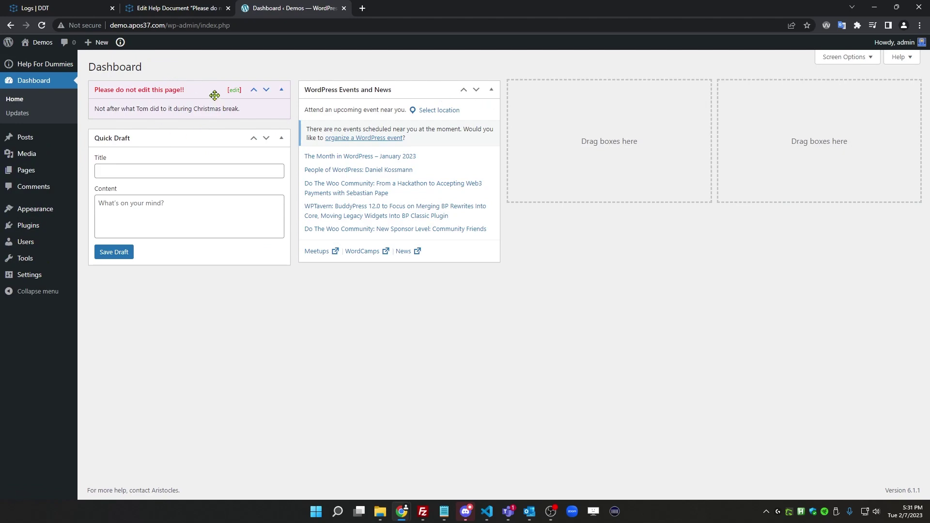
Compare the main site's document editor with the demo Dashboard, ending on the editor
click(175, 10)
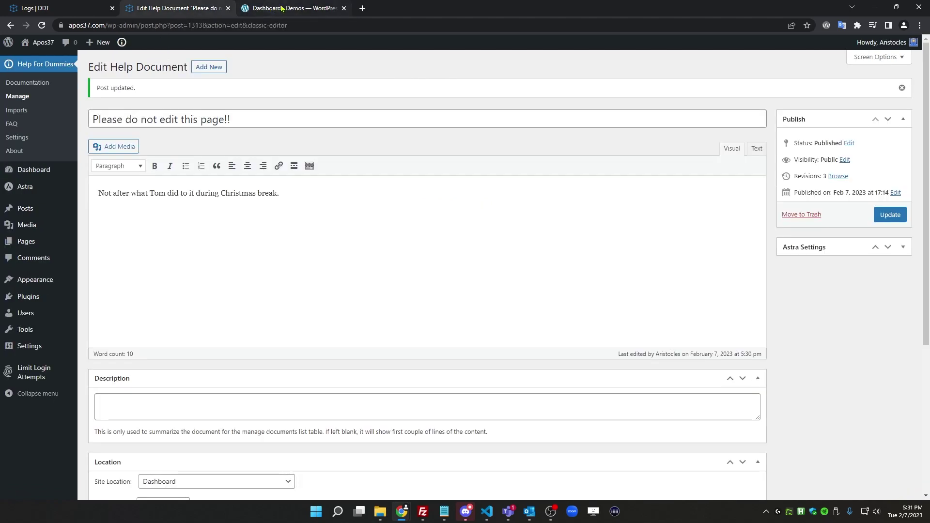
click(277, 8)
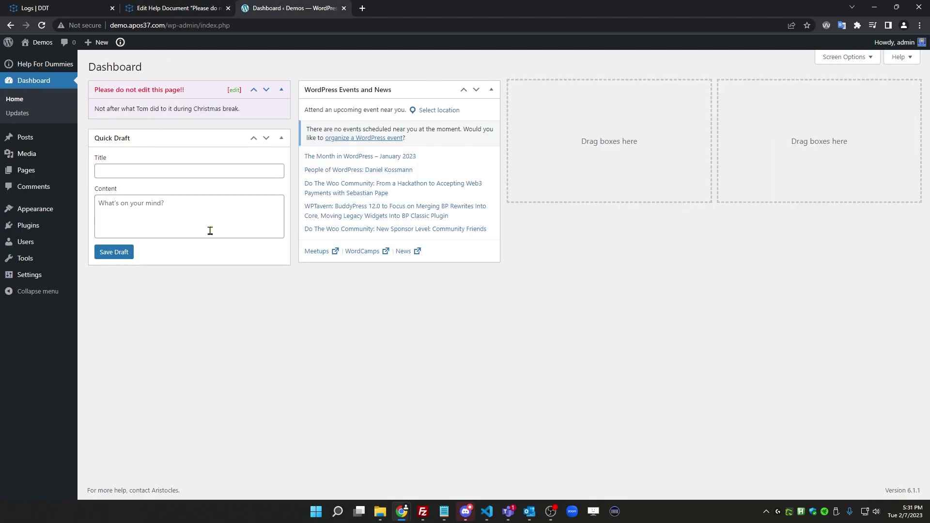
click(170, 10)
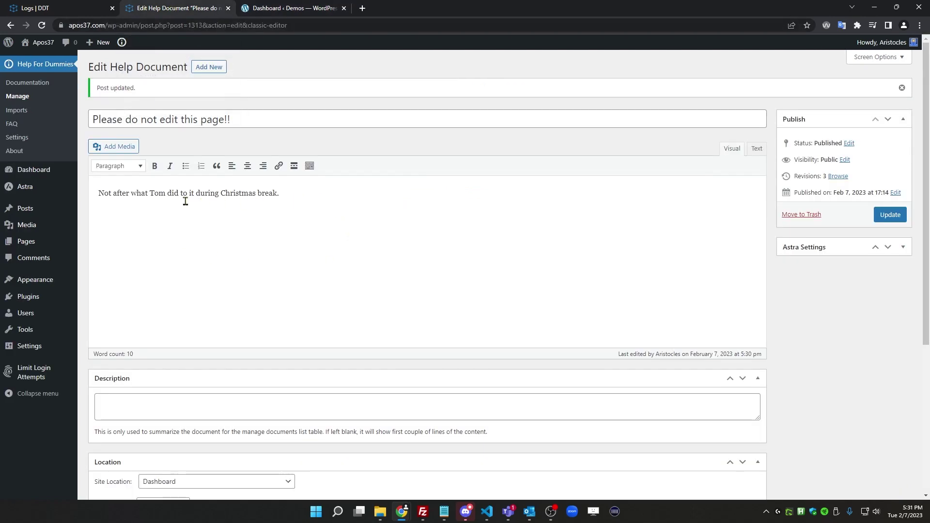
Replace 'Christmas' with 'Winter' in the help document, save, and reload the demo Dashboard to confirm
double_click(240, 192)
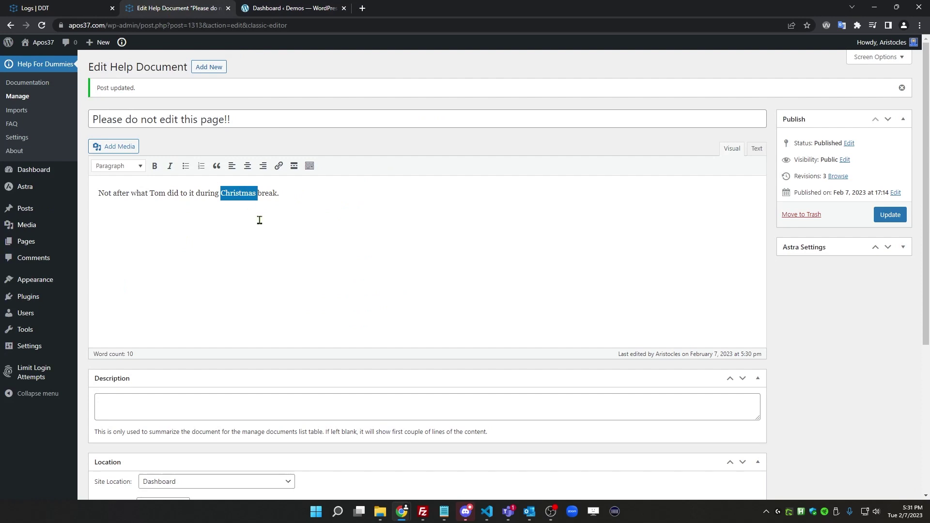
text(Winter)
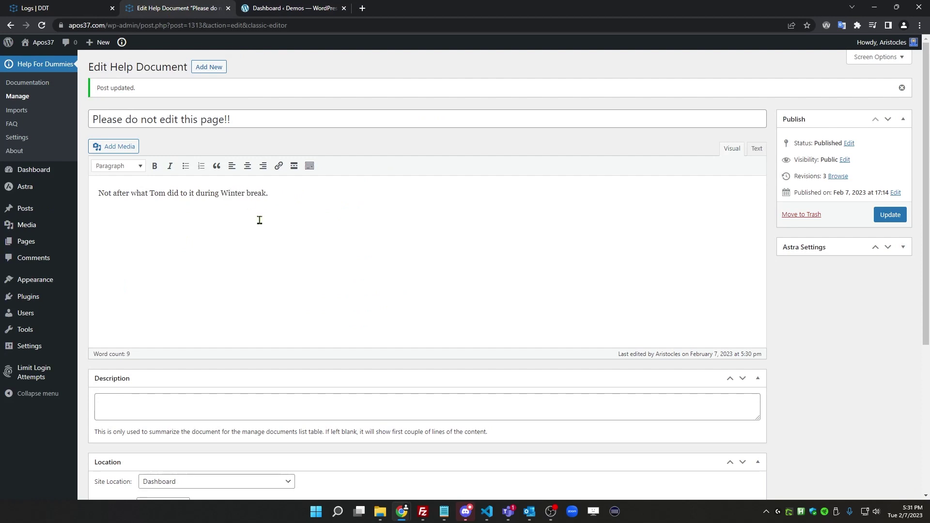
click(892, 216)
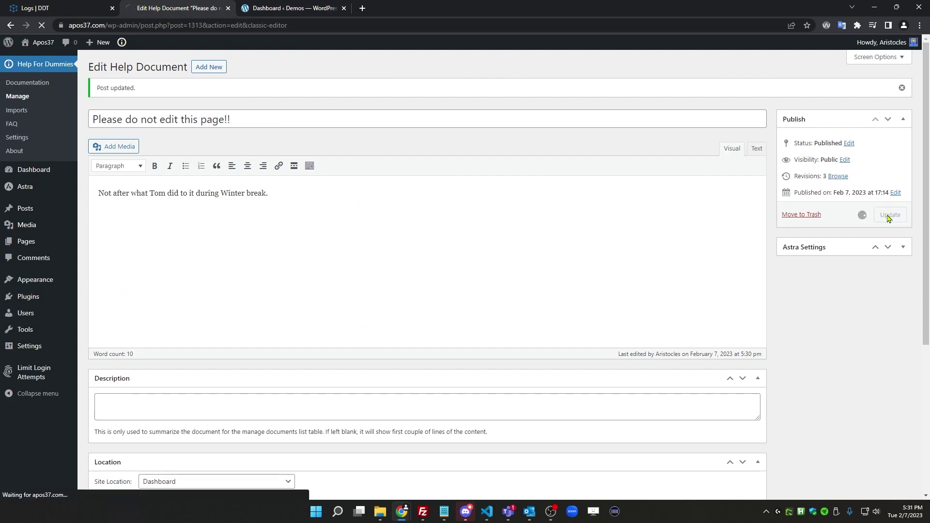
click(293, 12)
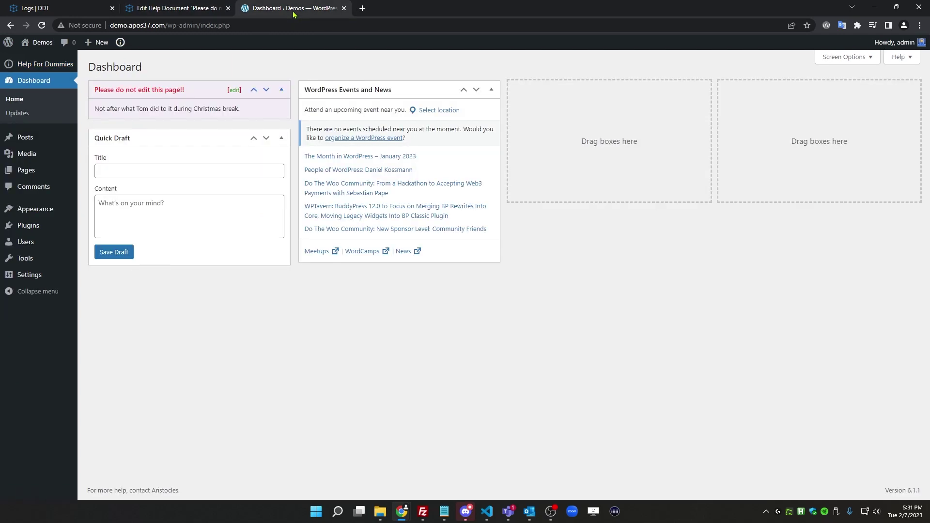
click(41, 26)
Glance back at the main site's editor, then return to the demo site's APOS37 import settings
click(172, 7)
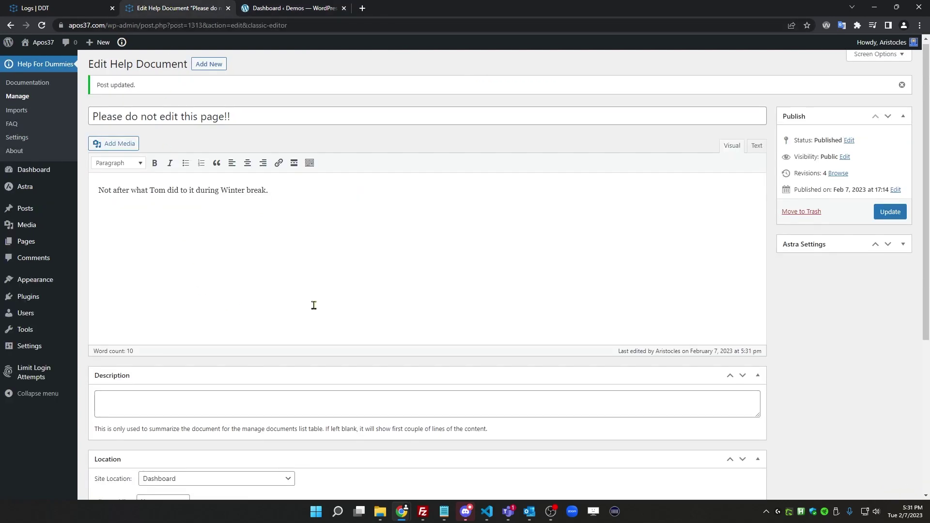
scroll(314, 305, down, 5)
scroll(252, 257, up, 5)
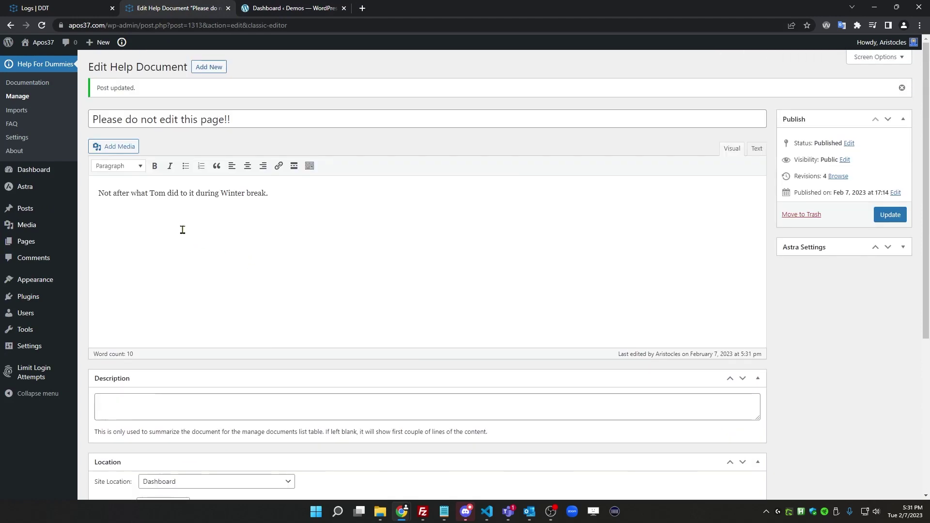
click(286, 8)
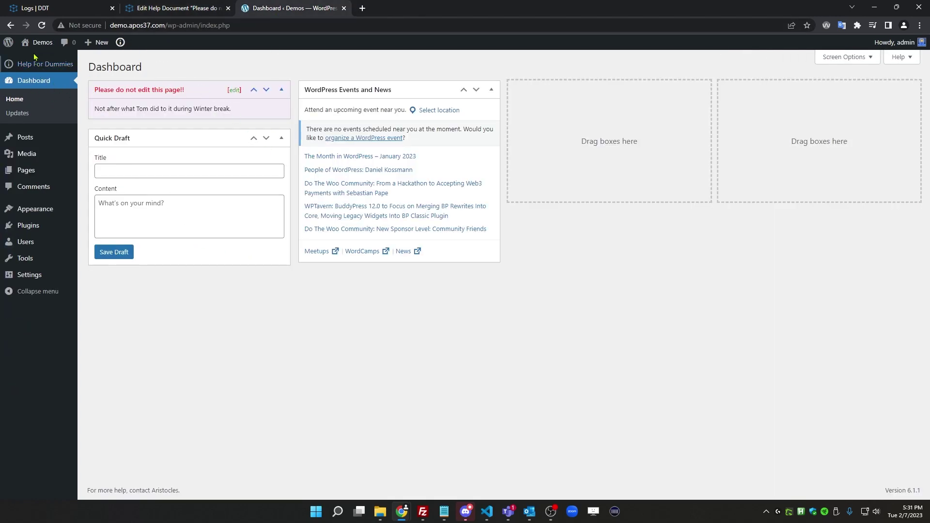
click(11, 26)
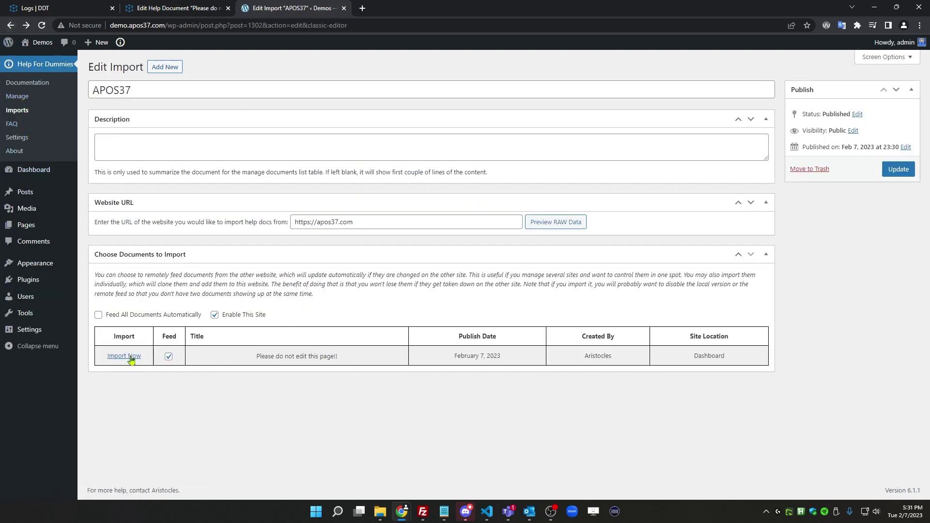
Import the fed document onto the demo site, check its help documents list, and reopen the APOS37 import
click(169, 357)
click(27, 97)
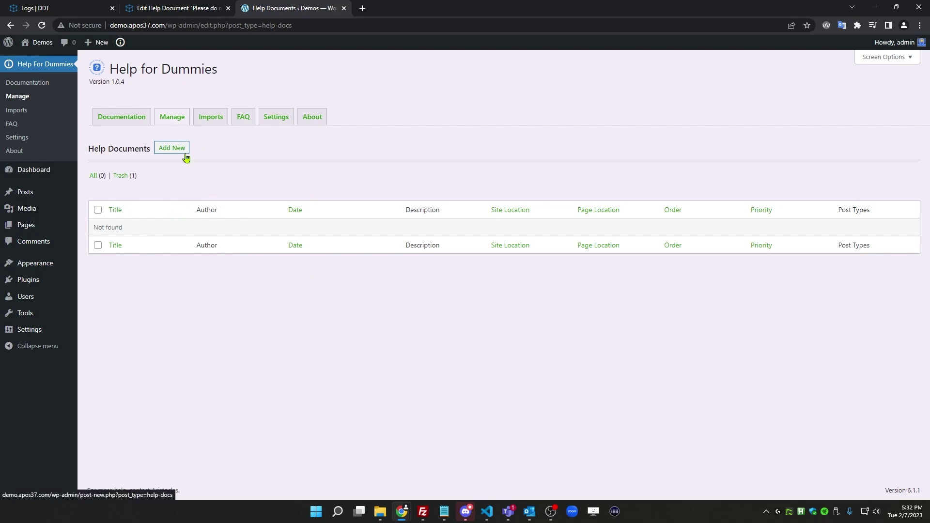
click(210, 117)
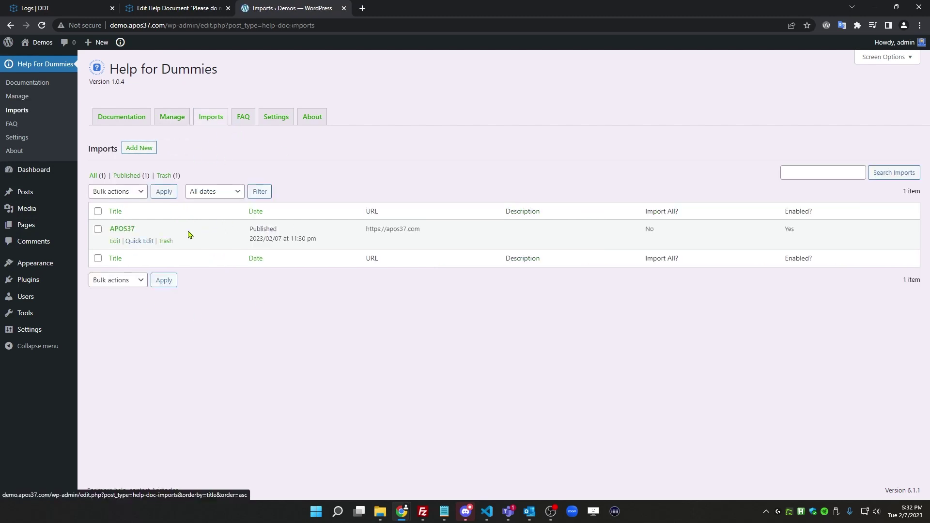
click(116, 241)
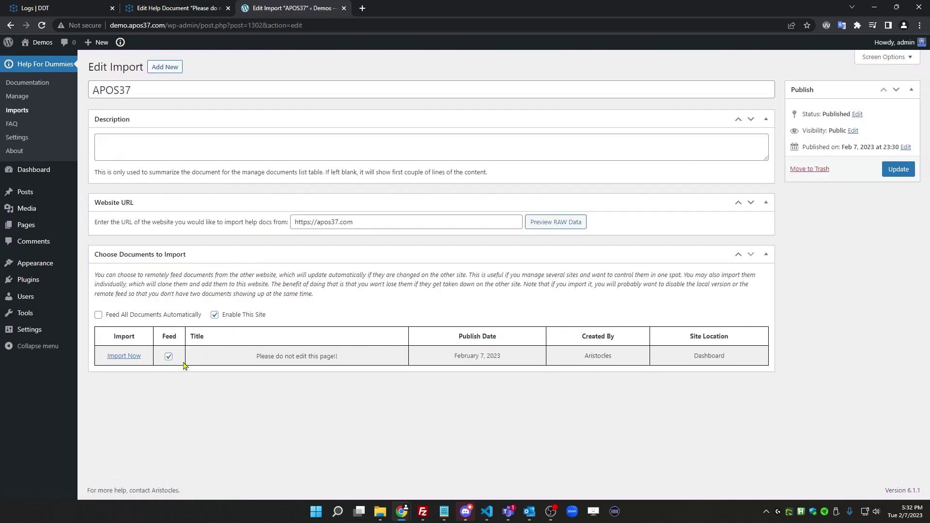
Untick Feed on the APOS37 import, keep a local imported copy, and save the settings
click(168, 357)
click(122, 358)
click(169, 357)
click(898, 170)
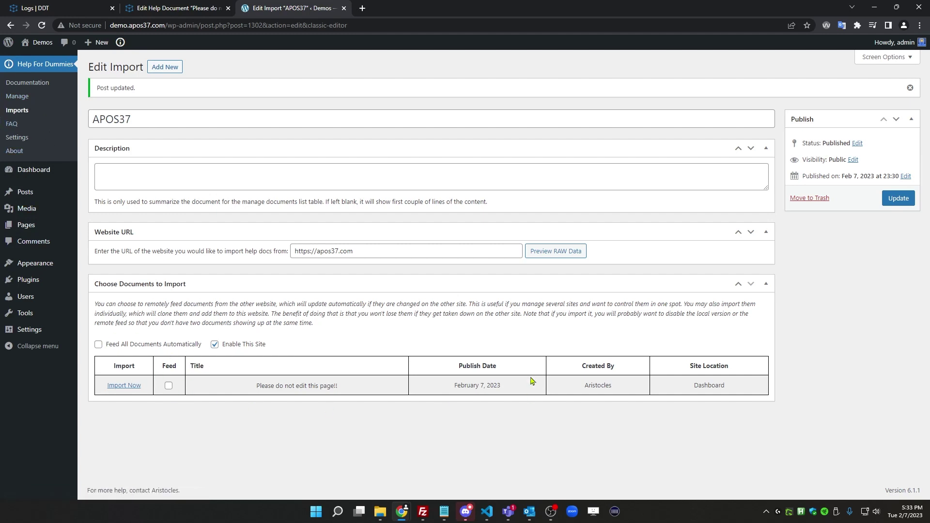
click(189, 8)
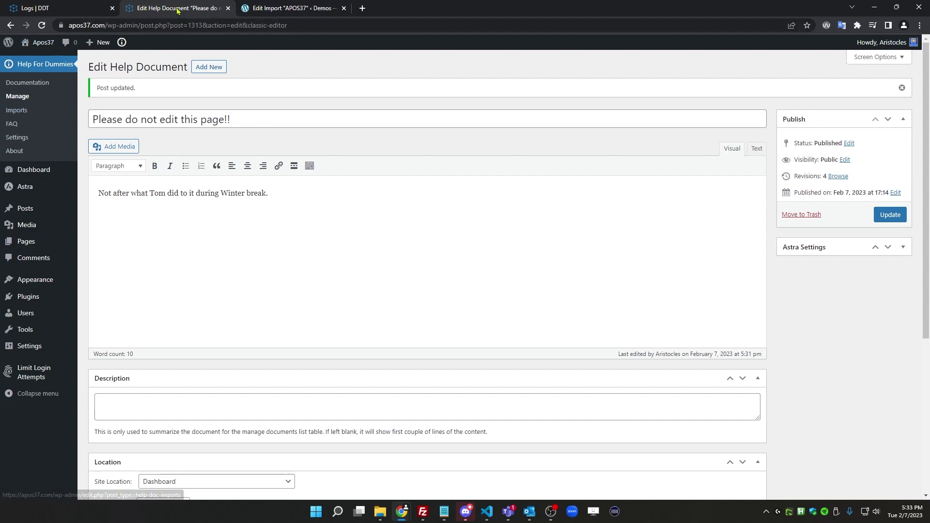
Open the 'How to install a plugin' doc and set its site location to Plugins — Plugins
click(38, 97)
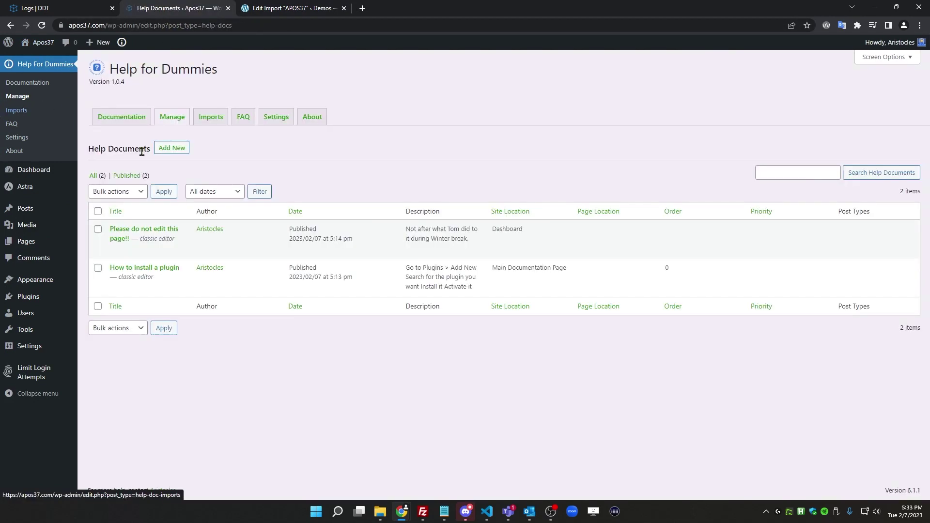
mouse_move(127, 289)
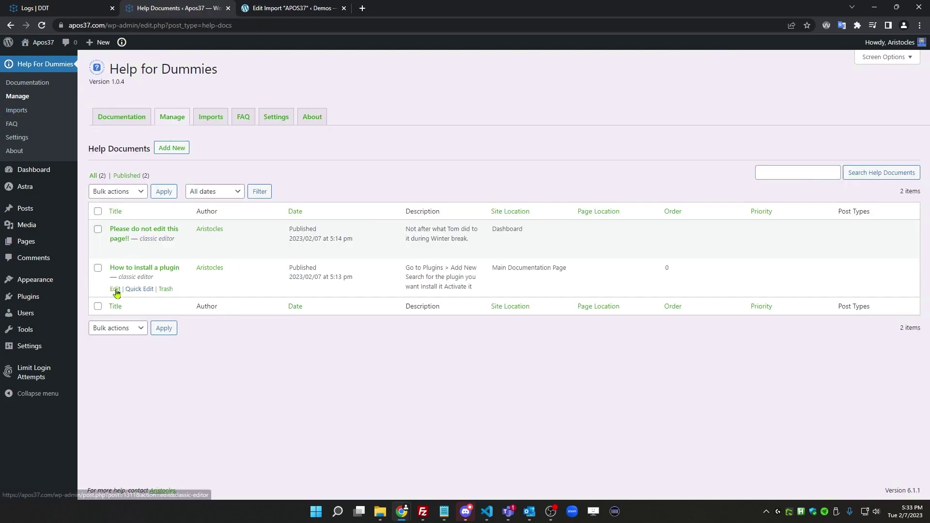
click(115, 290)
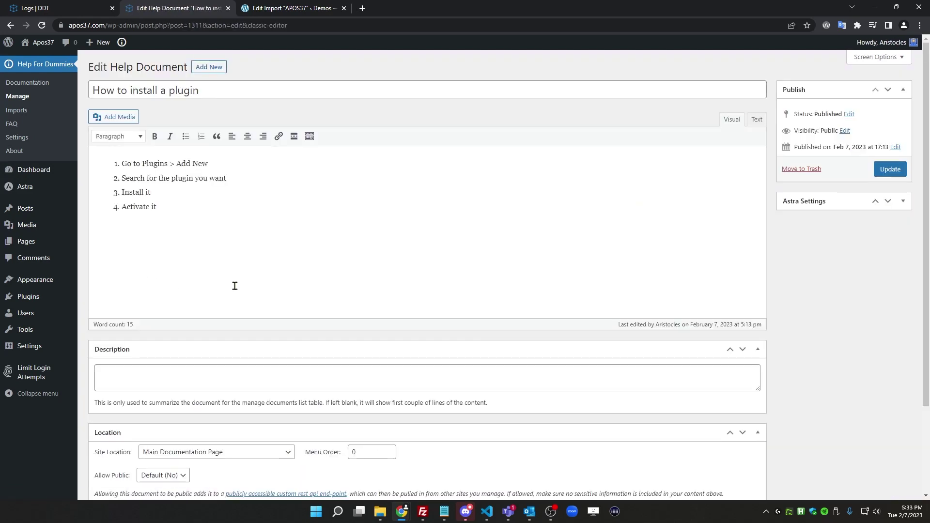
scroll(215, 319, down, 3)
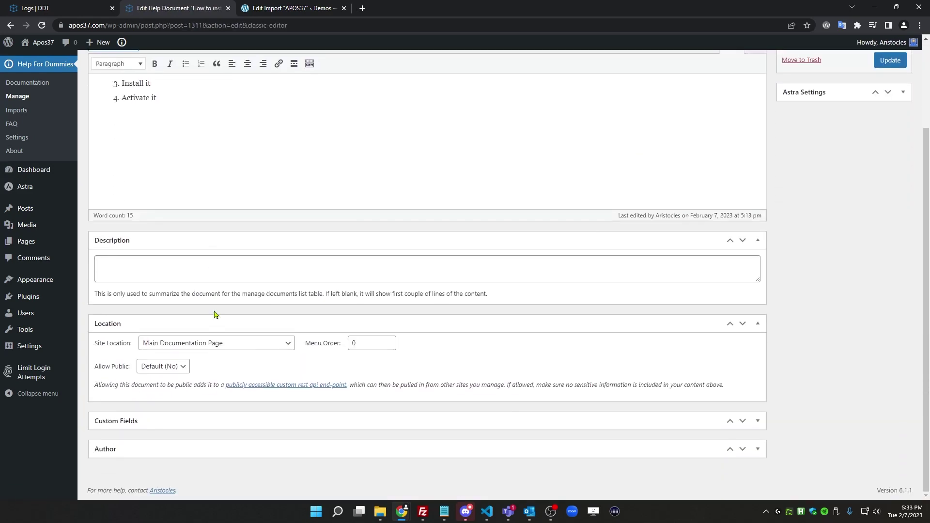
click(204, 344)
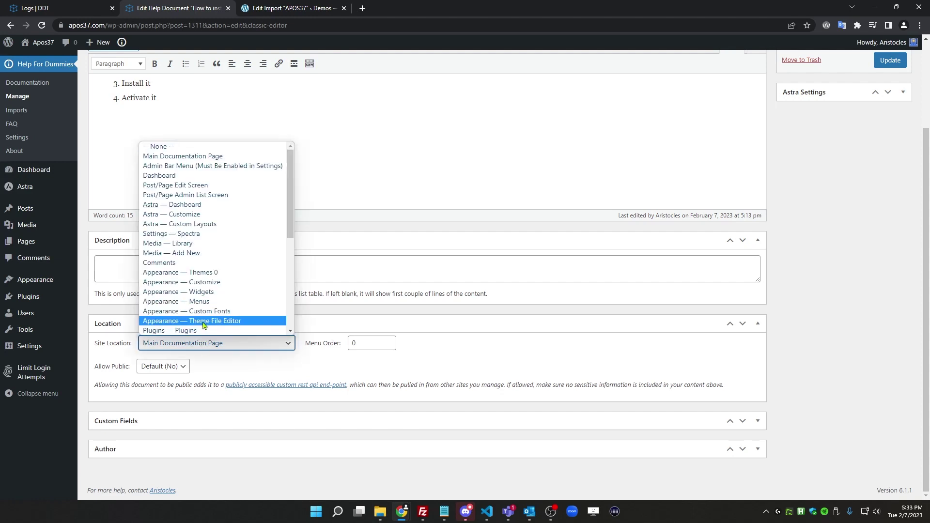
scroll(193, 291, down, 2)
click(185, 235)
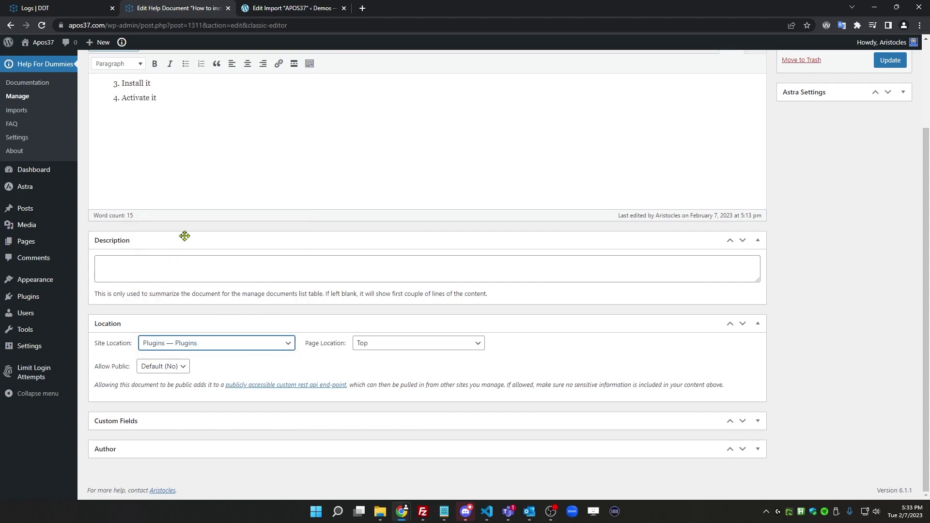
Delete the first step 'Go to Plugins > Add New' from the doc's list
scroll(199, 226, up, 3)
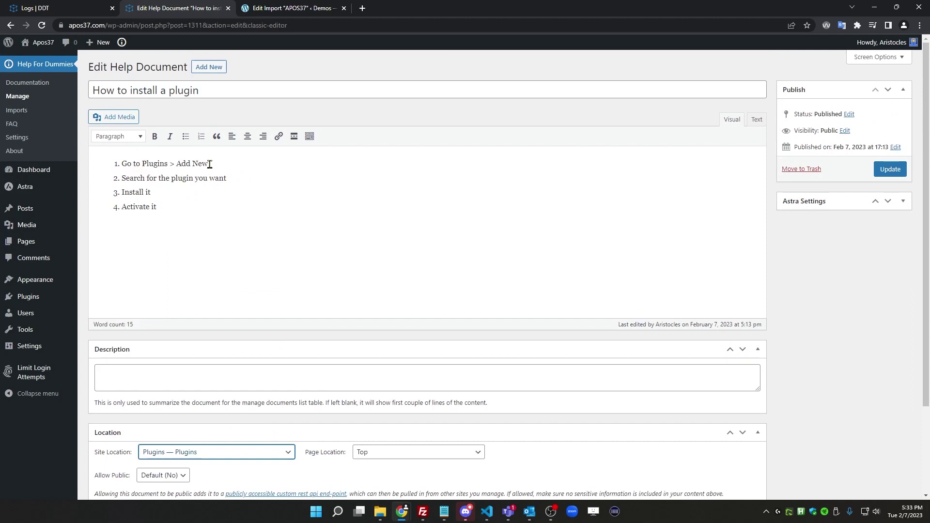
drag(216, 165, 122, 165)
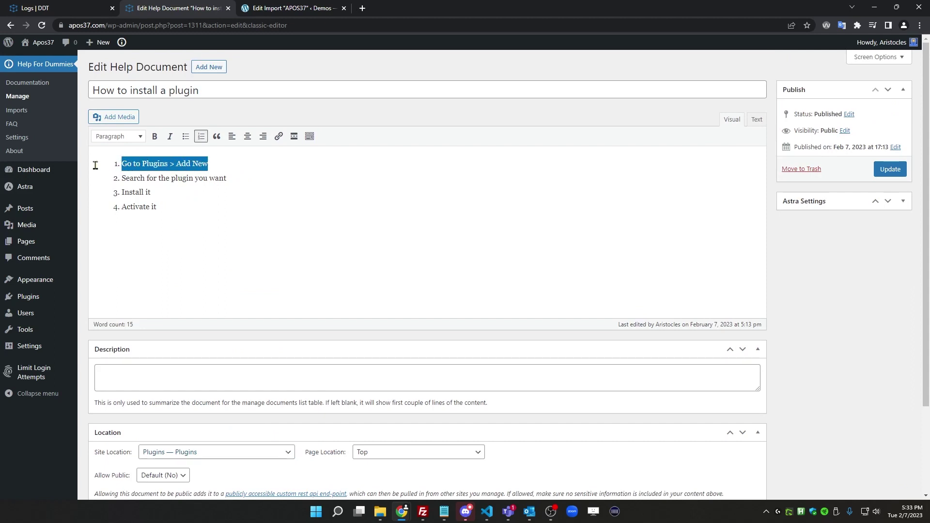
key(BackSpace)
key(BackSpace)
key(Delete)
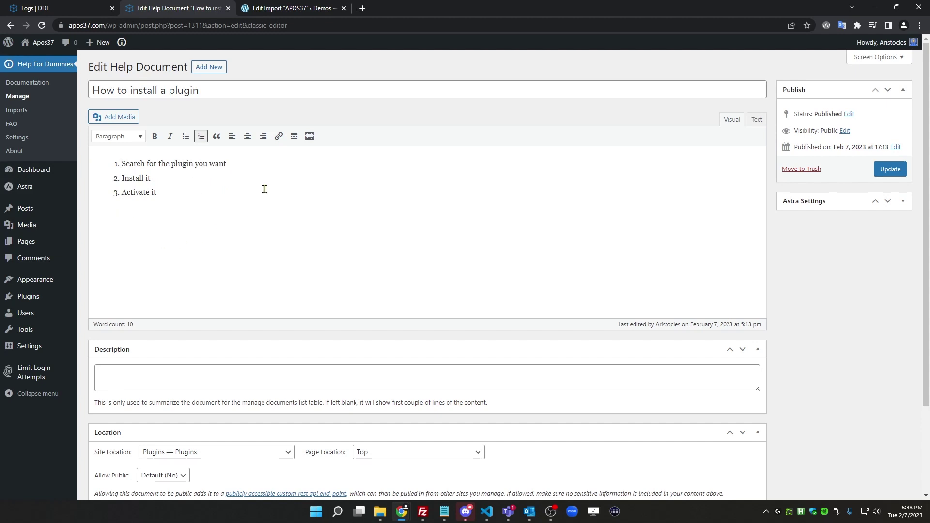
Set Allow Public to Yes and save the updated help document
scroll(349, 267, down, 2)
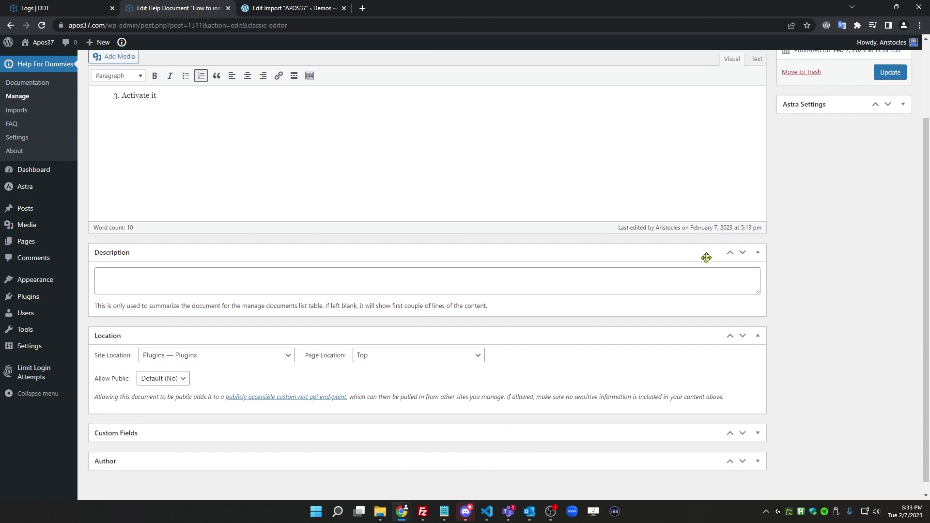
scroll(426, 276, up, 2)
scroll(197, 313, down, 2)
click(180, 376)
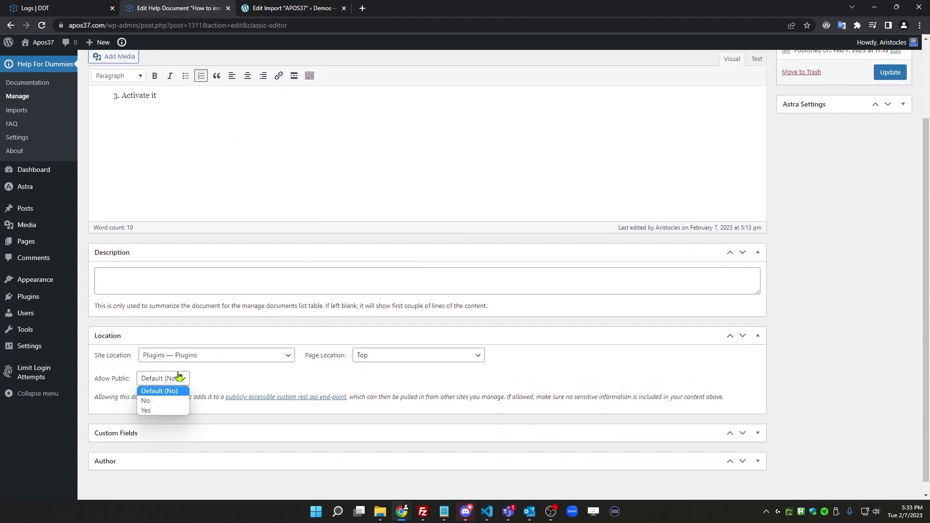
click(150, 410)
scroll(867, 228, up, 2)
click(891, 171)
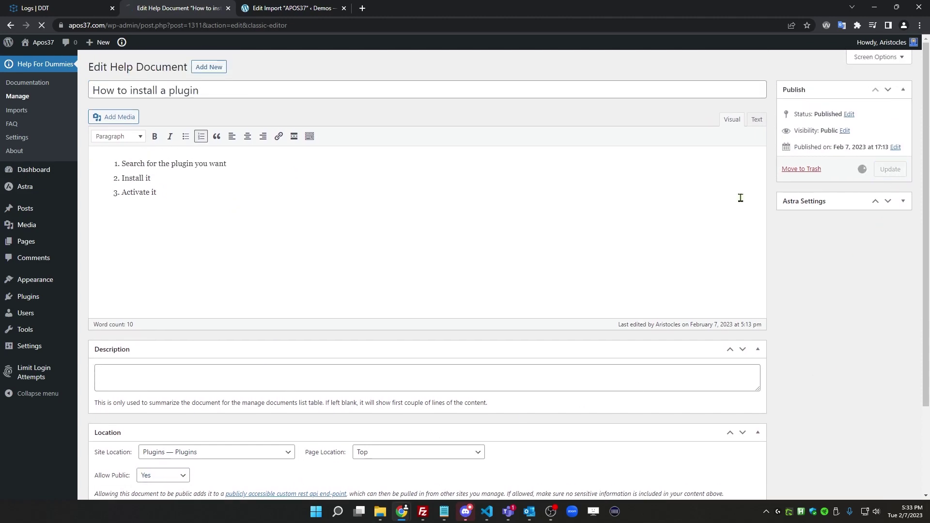
click(280, 8)
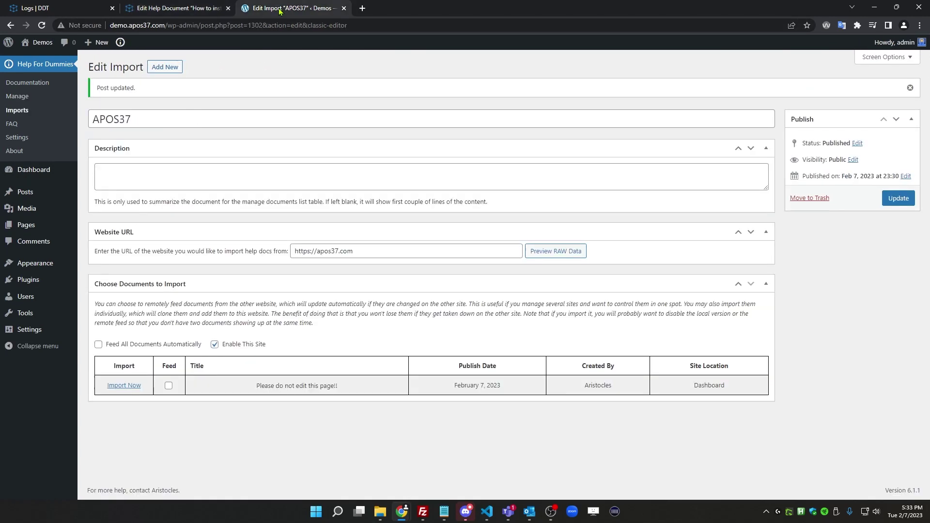
Reload the APOS37 import, tick Feed All Documents Automatically, and save the settings
click(42, 26)
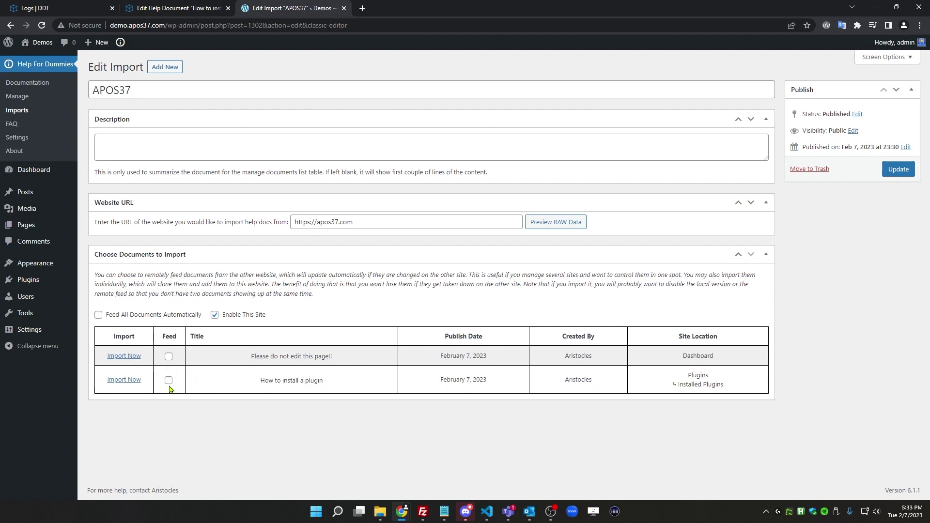
click(143, 315)
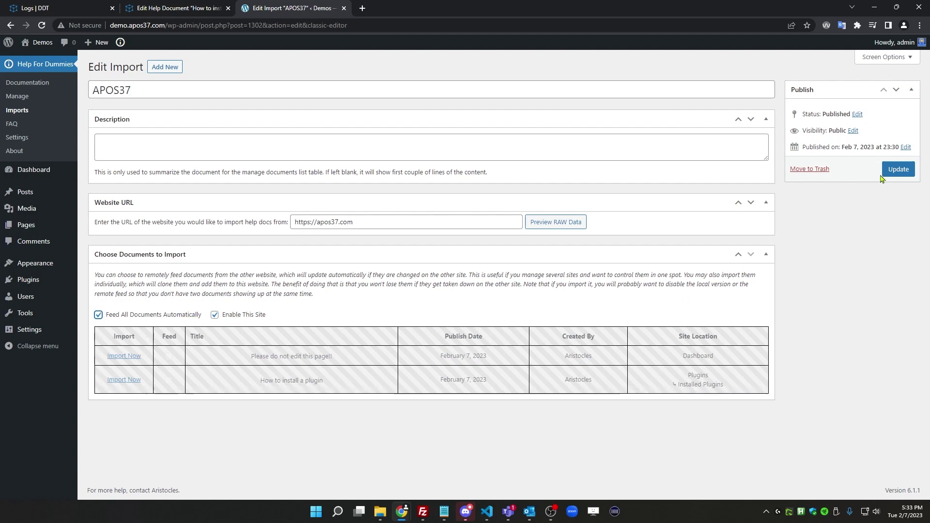
click(896, 170)
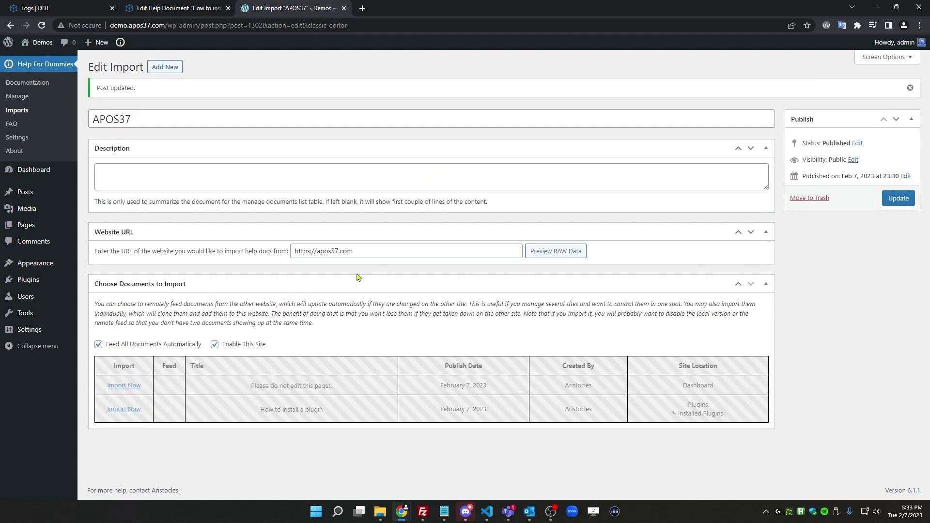
Check the plugin doc, then view the demo site's Plugins page and Dashboard for the fed docs
click(182, 8)
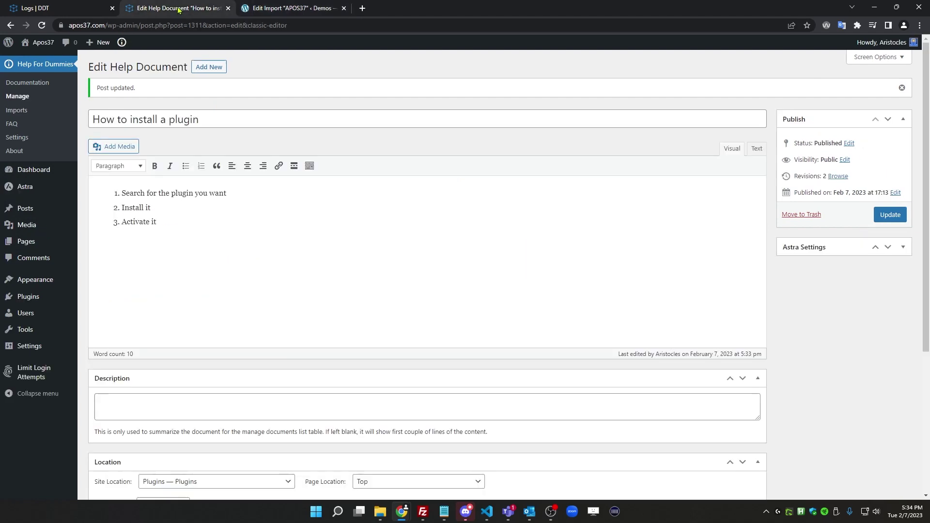
scroll(280, 222, down, 3)
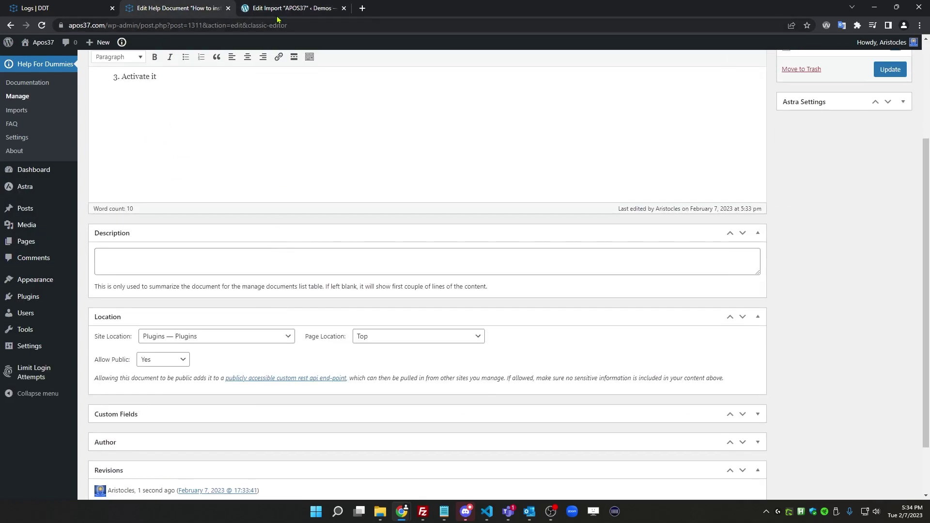
click(277, 8)
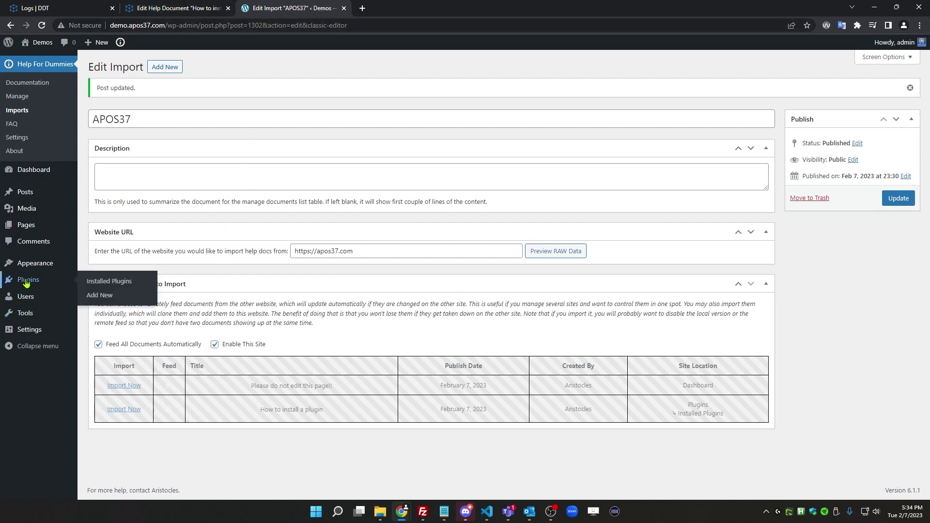
click(43, 282)
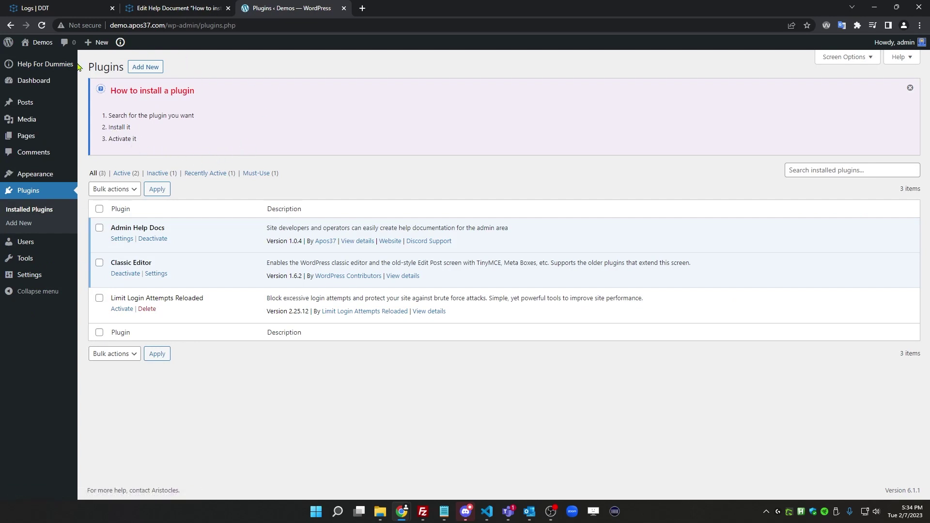
click(26, 81)
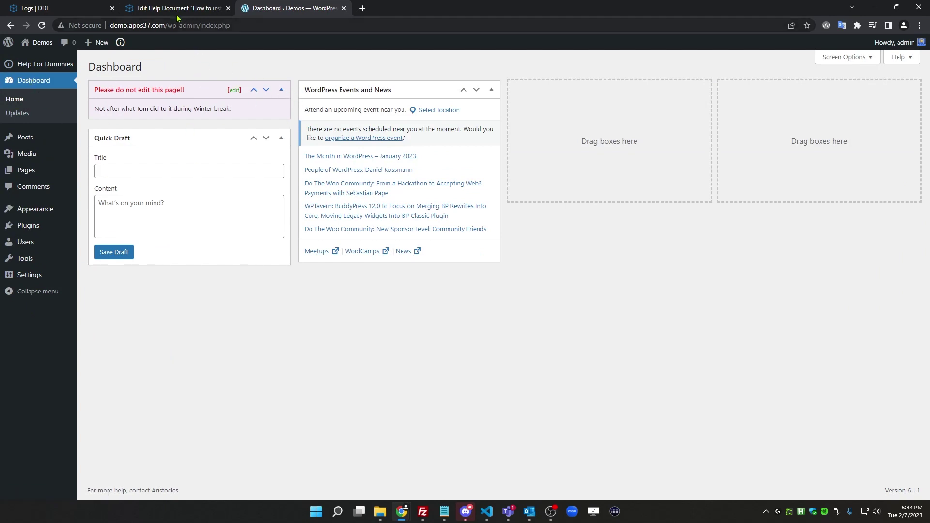
Open Help for Dummies settings, view the FAQ, then scroll through the About page's feedback form and updates
mouse_move(49, 63)
click(90, 119)
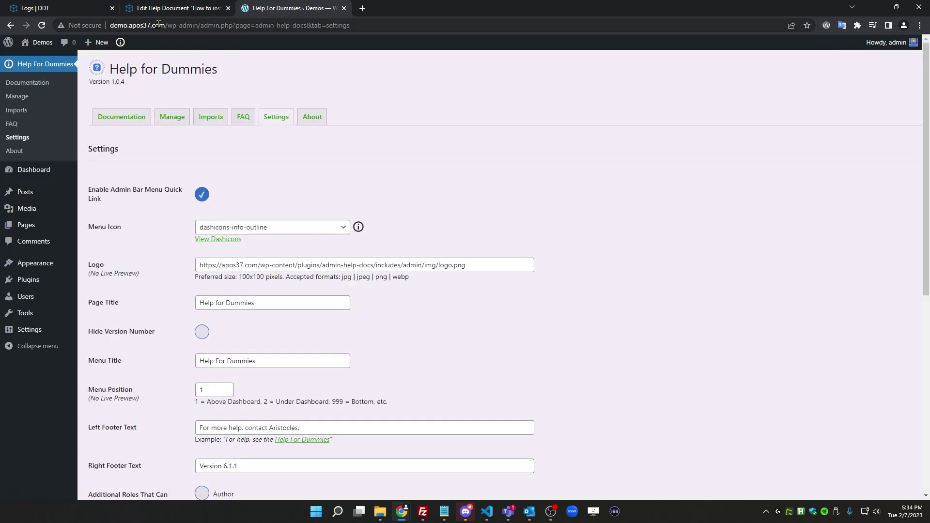
click(244, 118)
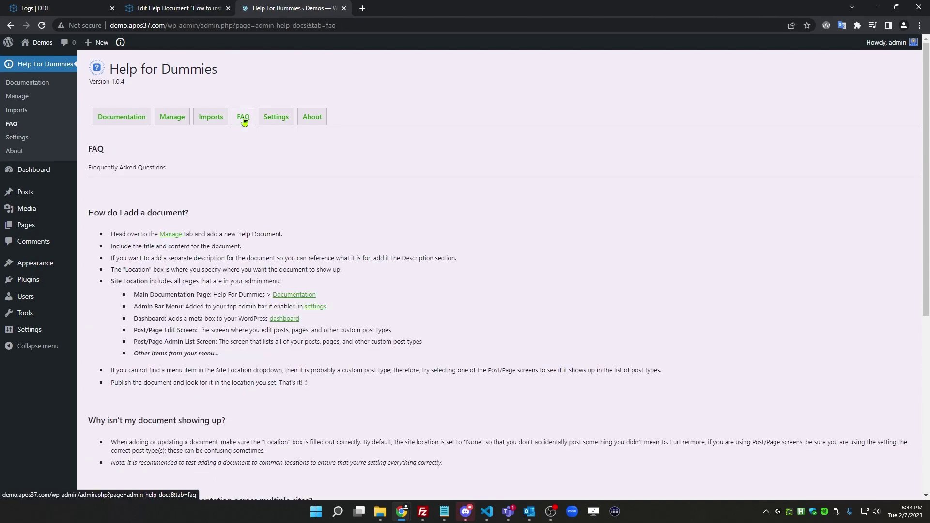
click(306, 118)
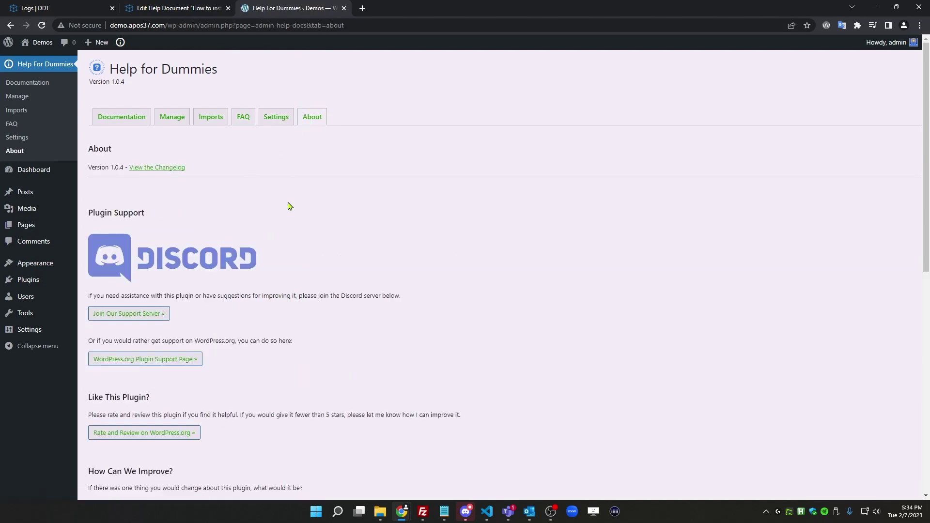
scroll(288, 206, down, 3)
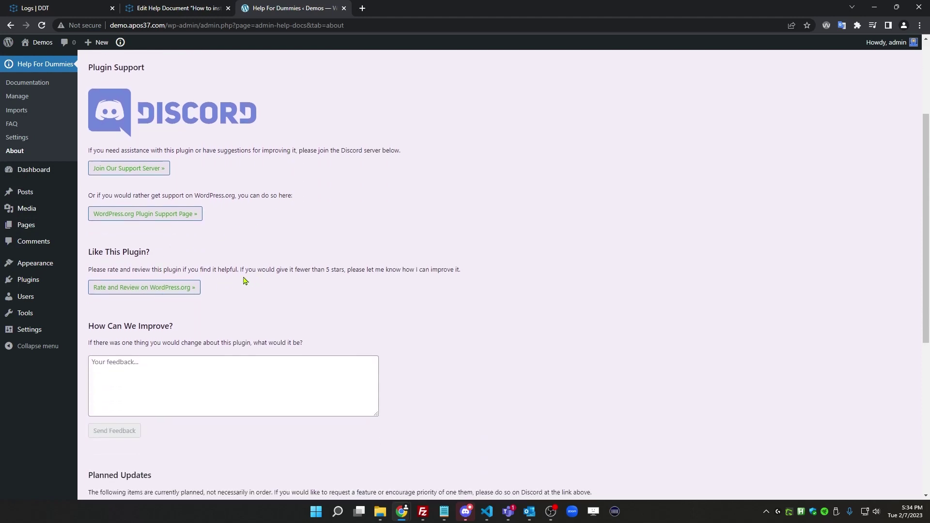
scroll(264, 279, down, 3)
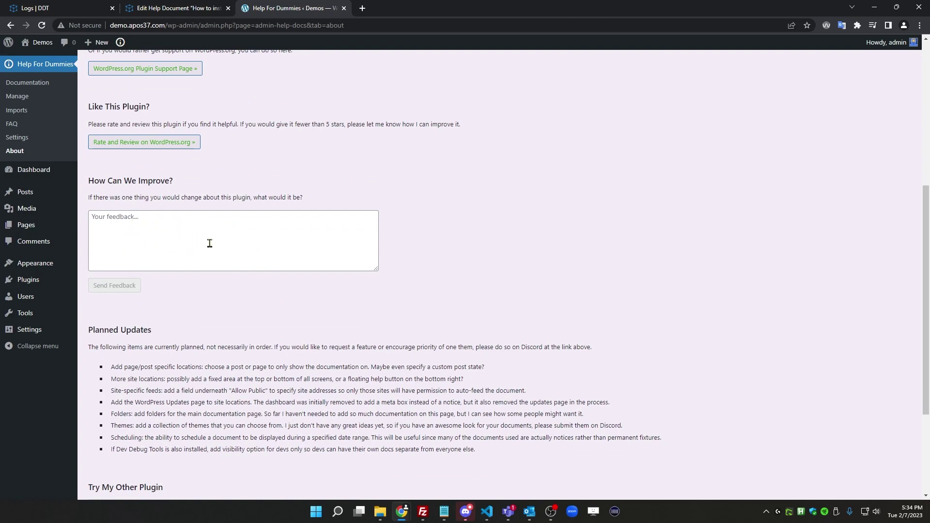
scroll(209, 245, down, 3)
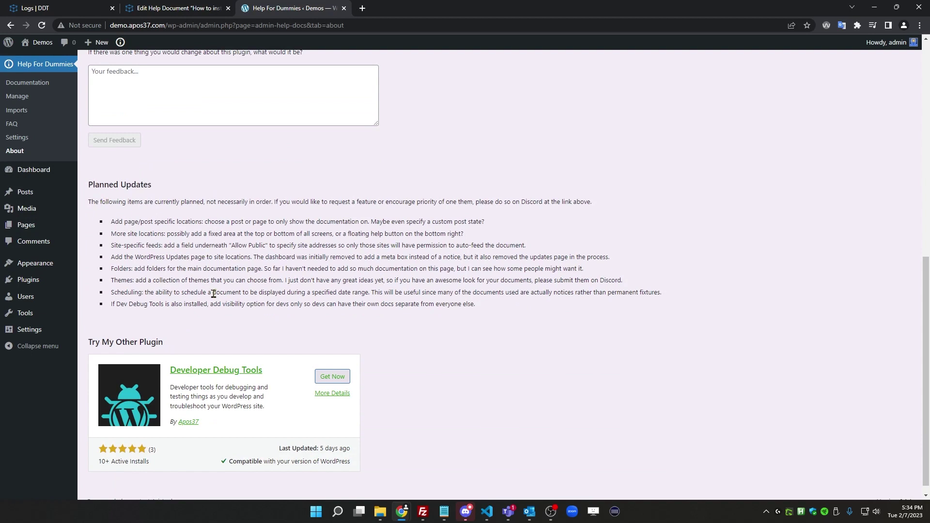
scroll(414, 339, down, 1)
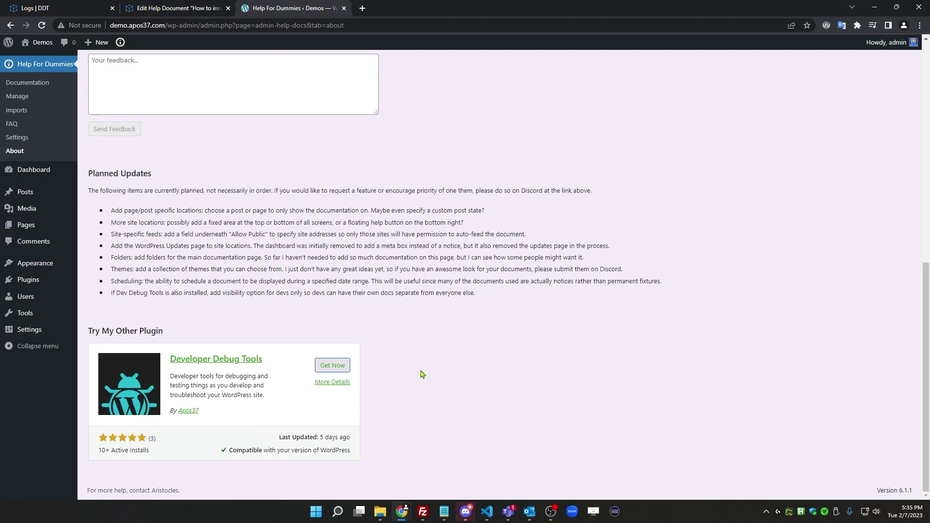
scroll(421, 376, up, 10)
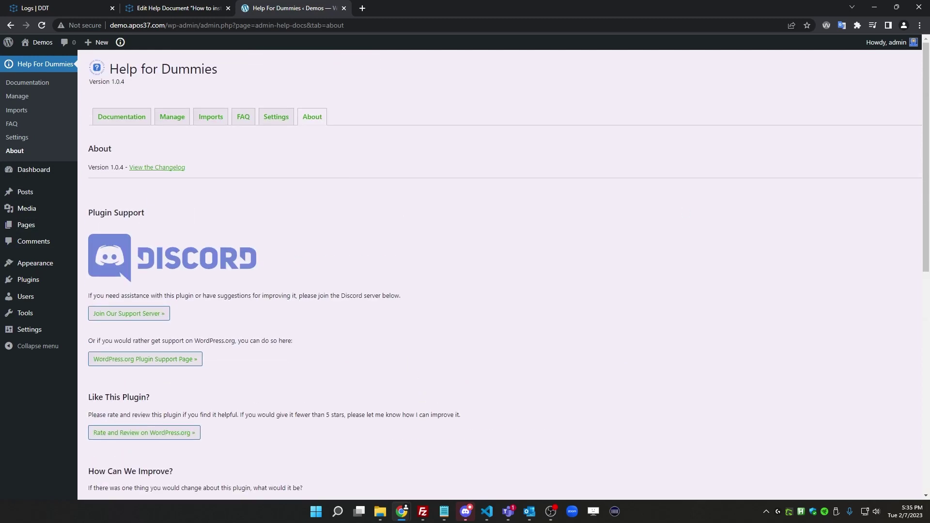